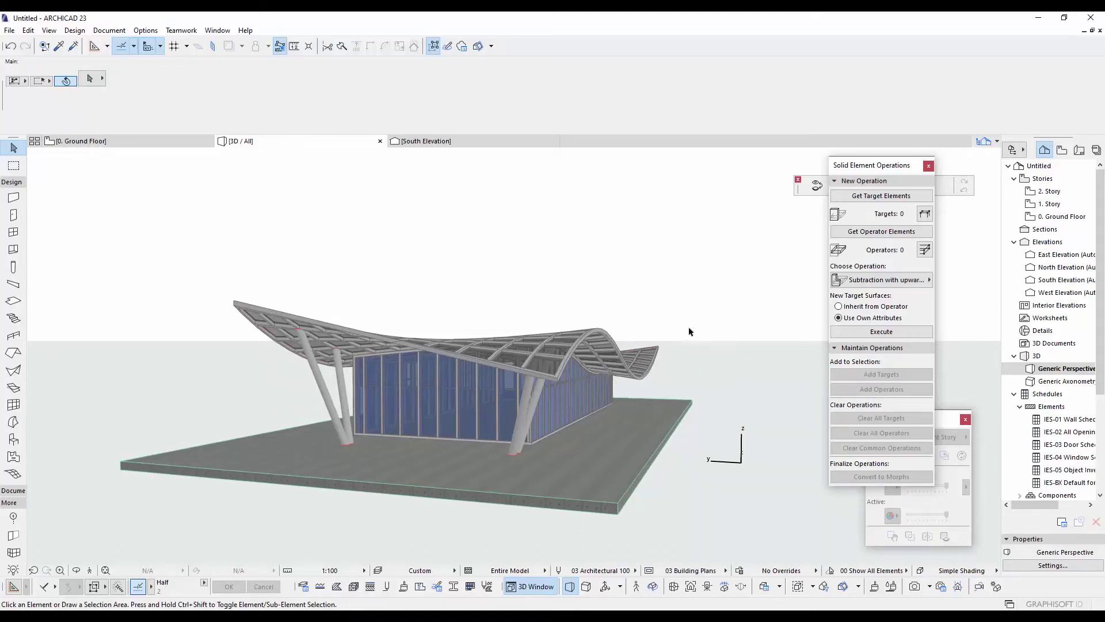
scroll(458, 350, up, 5)
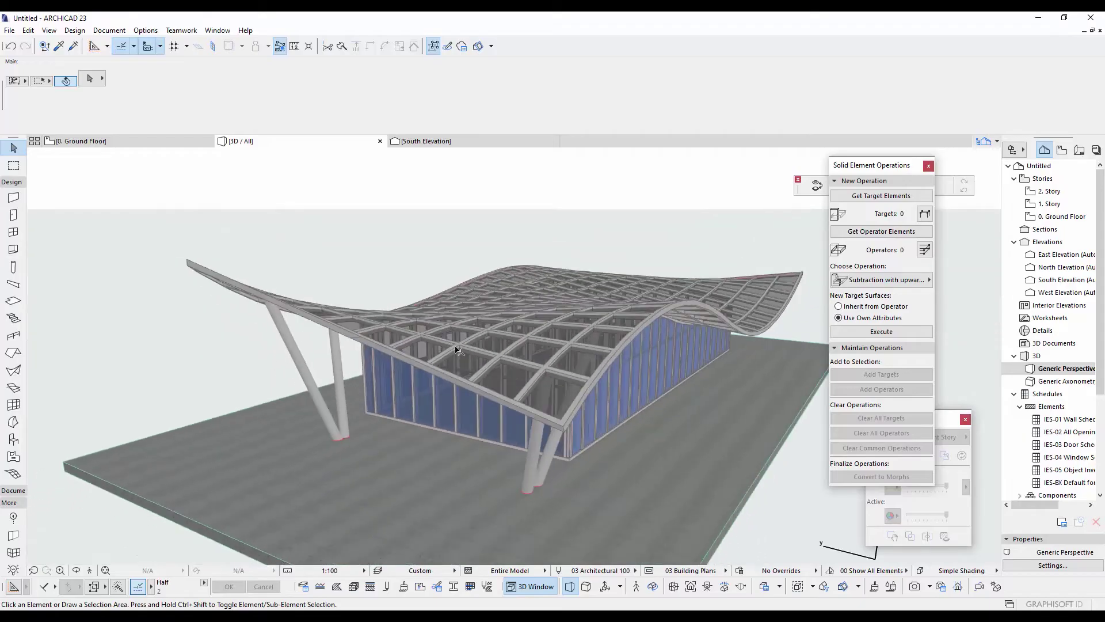
scroll(466, 352, down, 2)
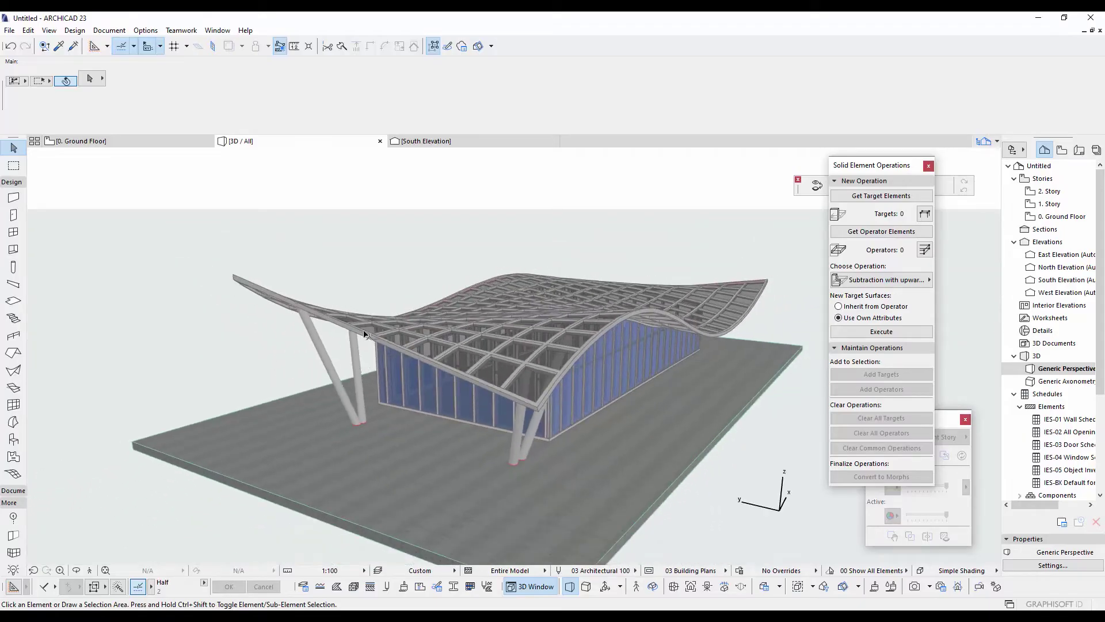
scroll(279, 338, up, 2)
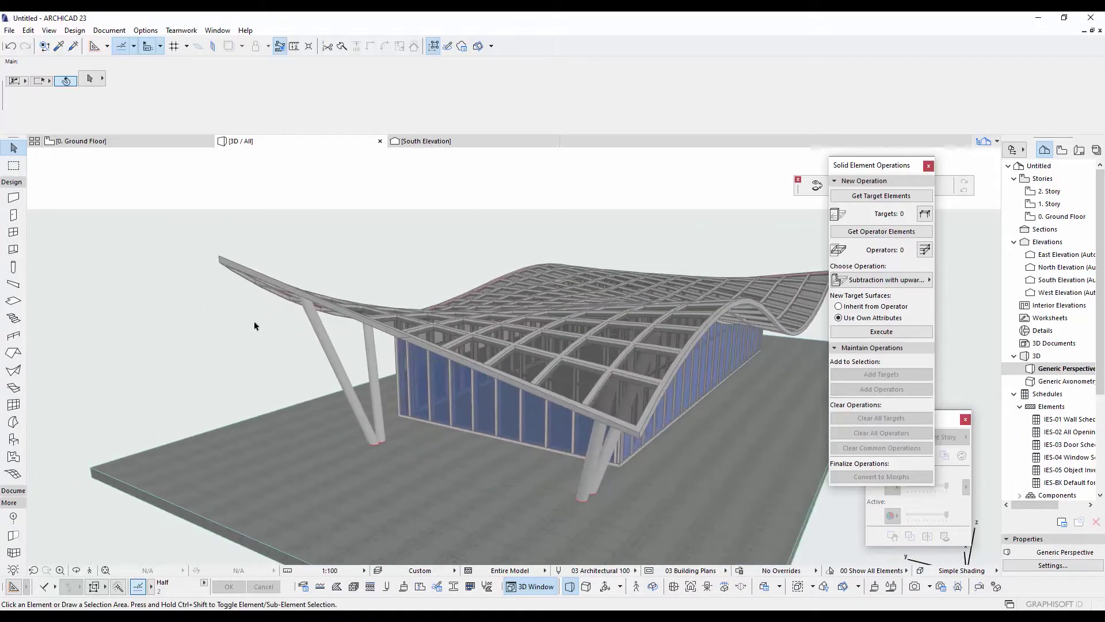
Step: On the ground floor plan, draw a wavy four-node spline spanning between the West and East Elevation markers
key(F2)
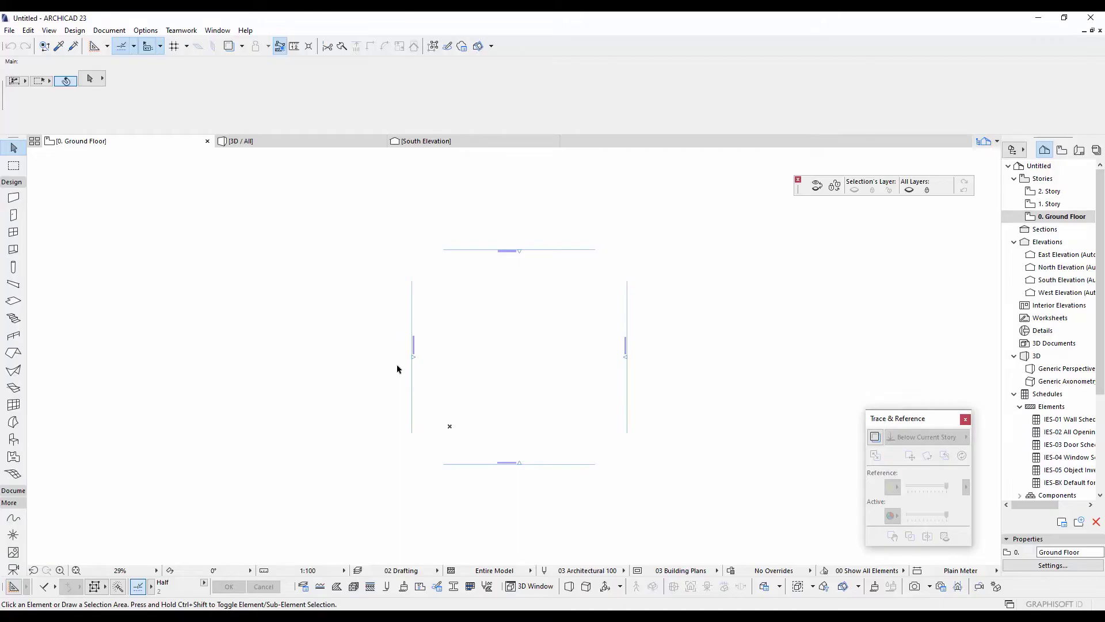
scroll(397, 369, up, 2)
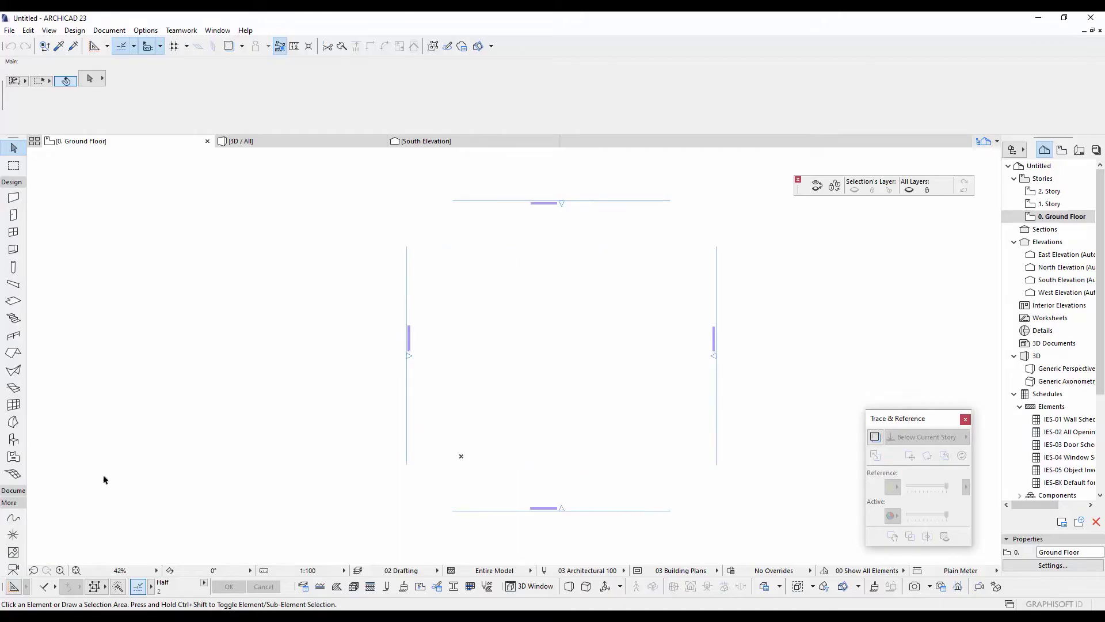
click(13, 518)
scroll(464, 314, up, 2)
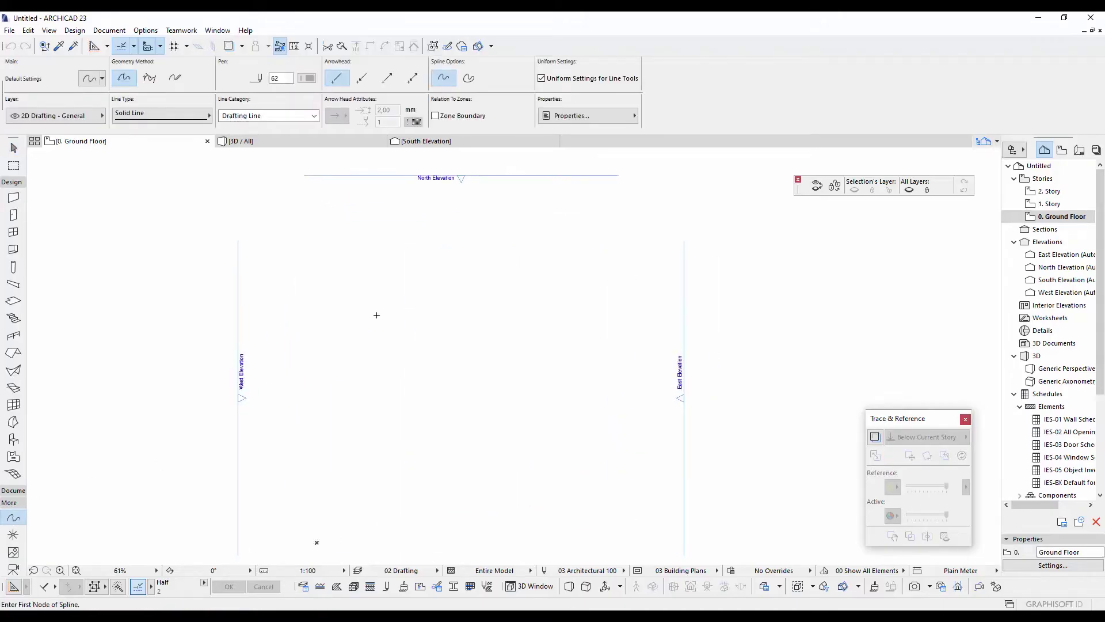
middle_drag(376, 314, 403, 302)
click(321, 320)
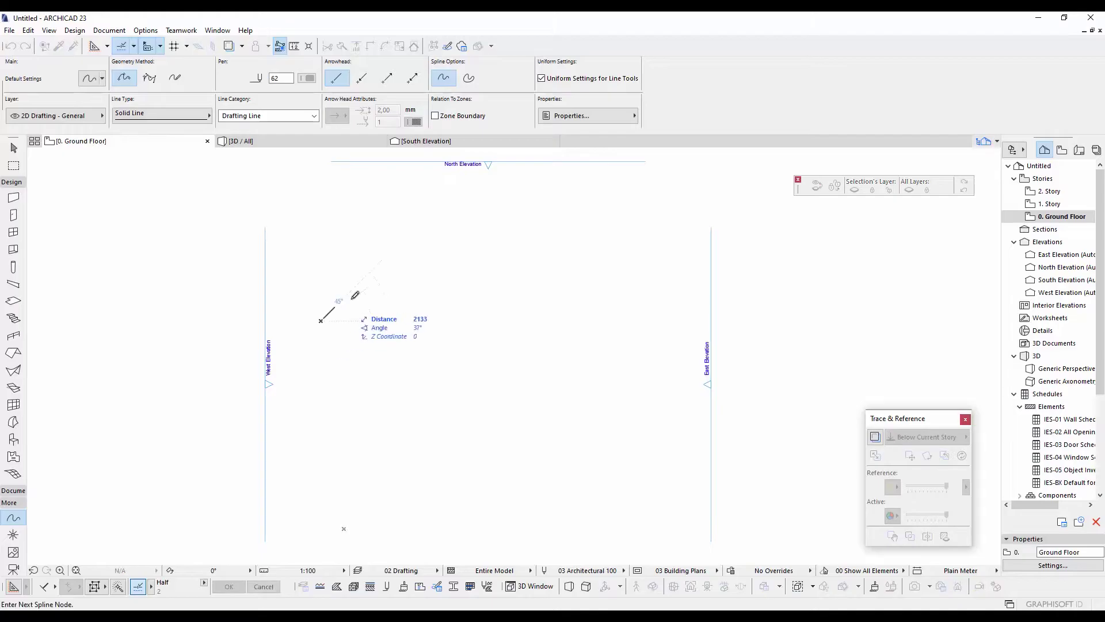
click(388, 266)
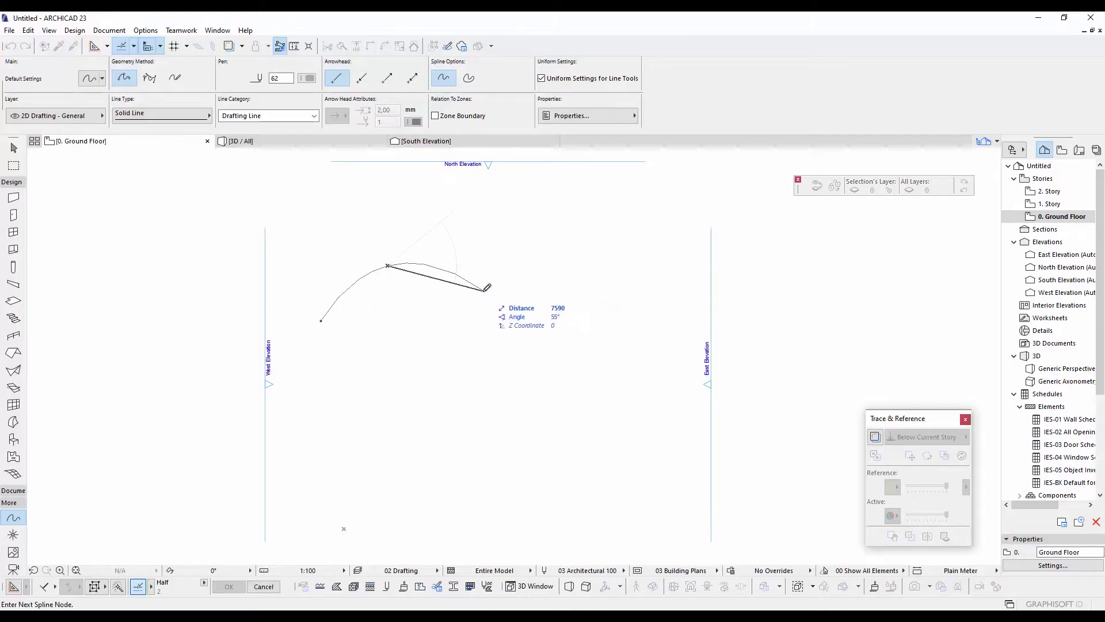
click(455, 303)
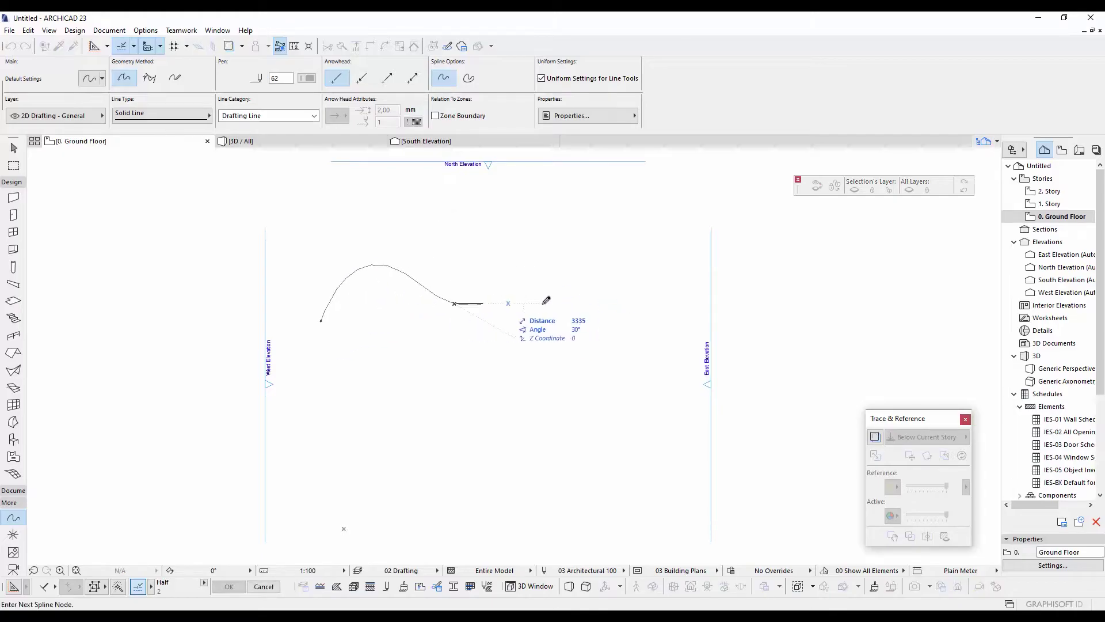
double_click(665, 271)
key(Escape)
Step: Flatten the spline by lowering its crest node, shifting the third node toward the east, and lowering the east end node
click(383, 266)
click(387, 265)
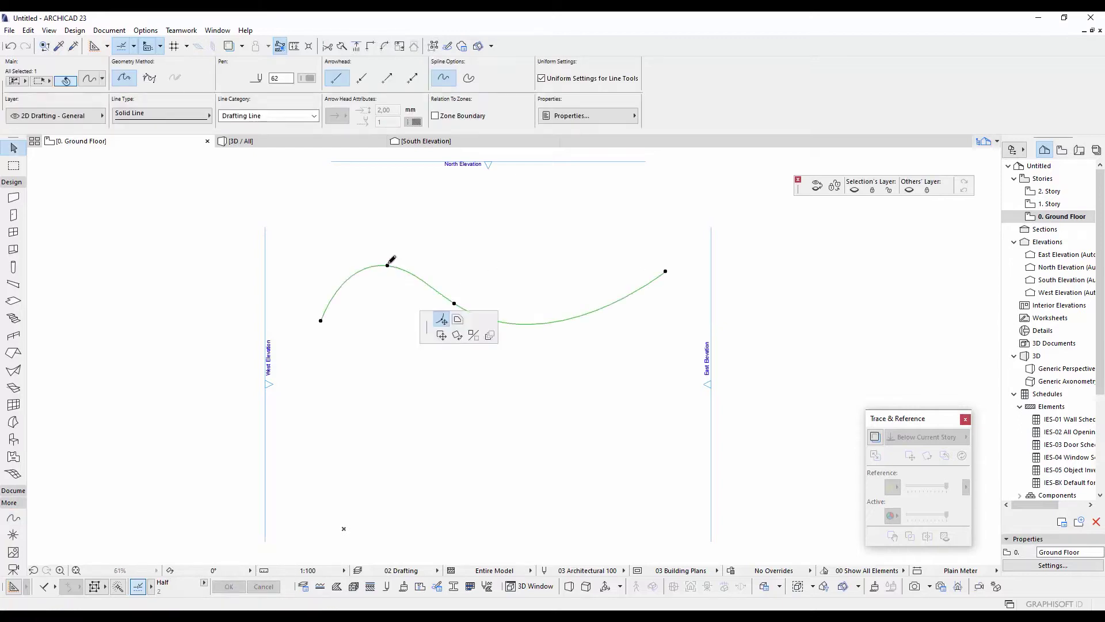
click(388, 294)
click(454, 303)
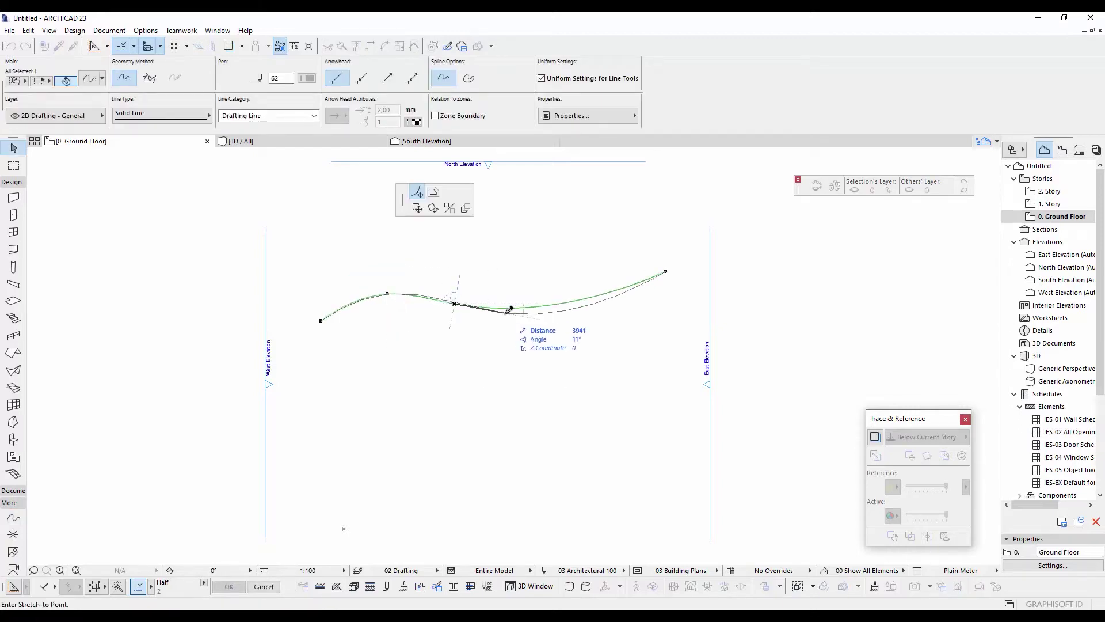
click(504, 312)
click(666, 273)
click(666, 290)
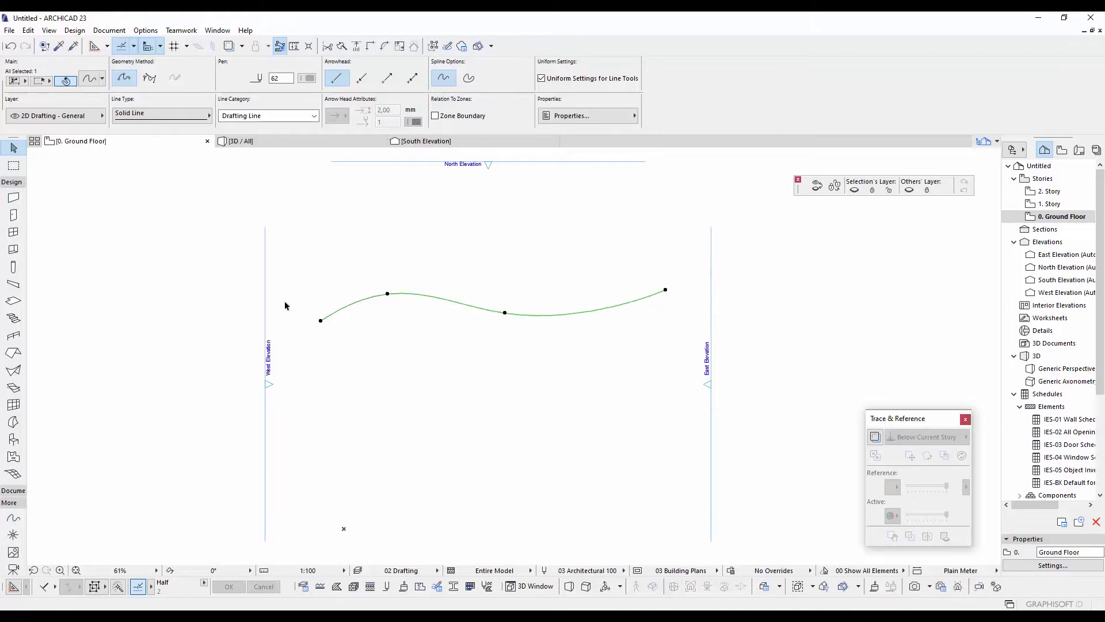
Step: Stretch the spline's west end node outward toward the West Elevation marker and fine-tune the position of the third node
click(321, 320)
click(301, 321)
scroll(395, 296, down, 3)
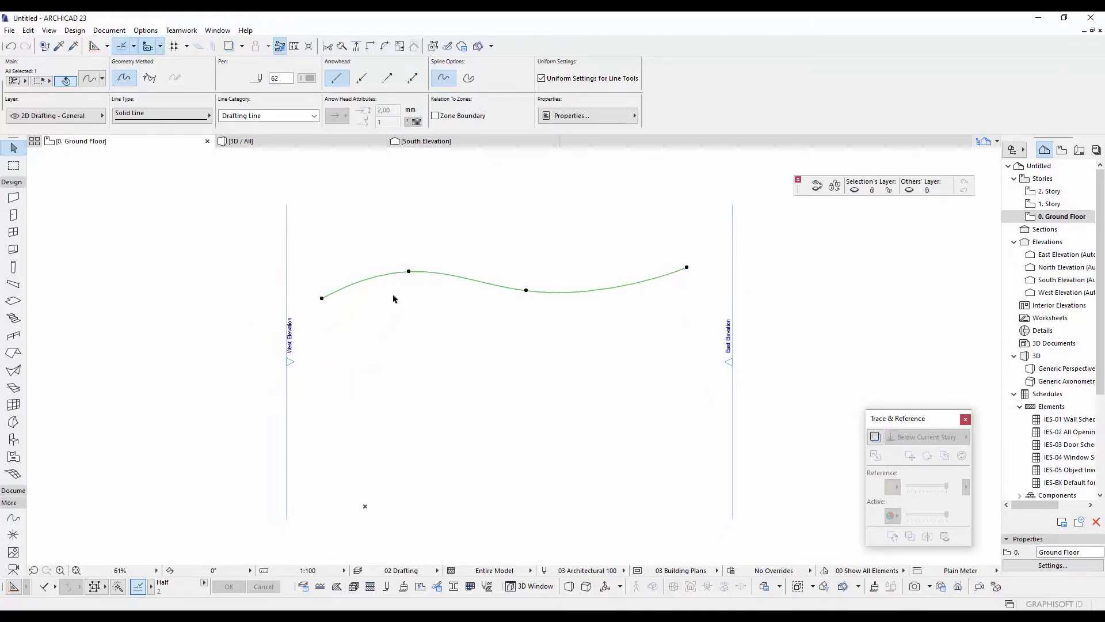
click(458, 295)
scroll(458, 294, up, 4)
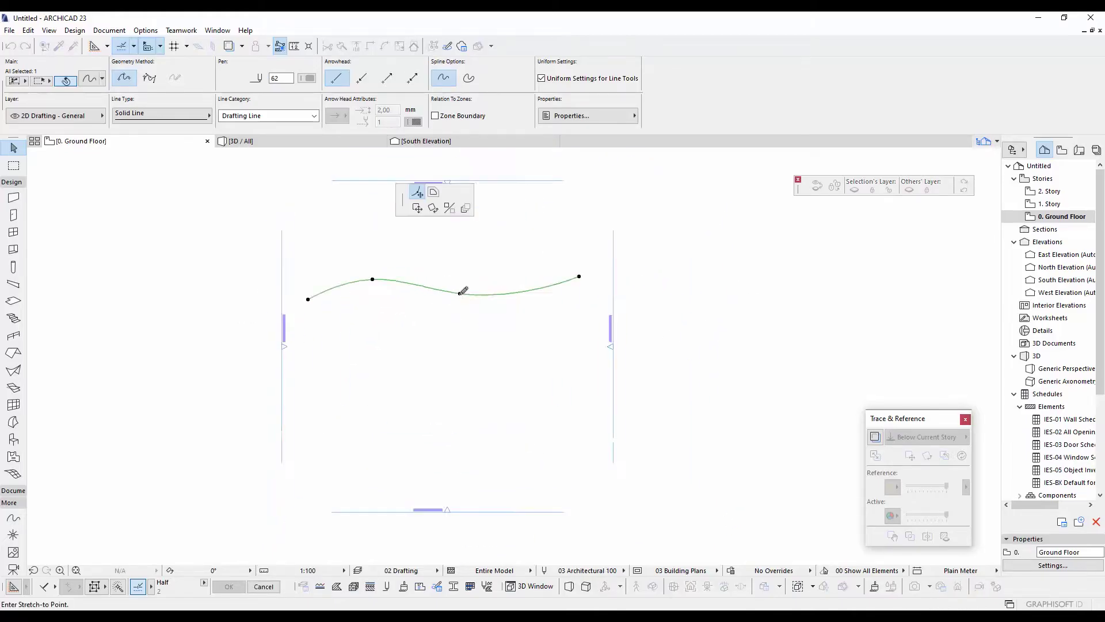
click(471, 296)
scroll(525, 287, down, 3)
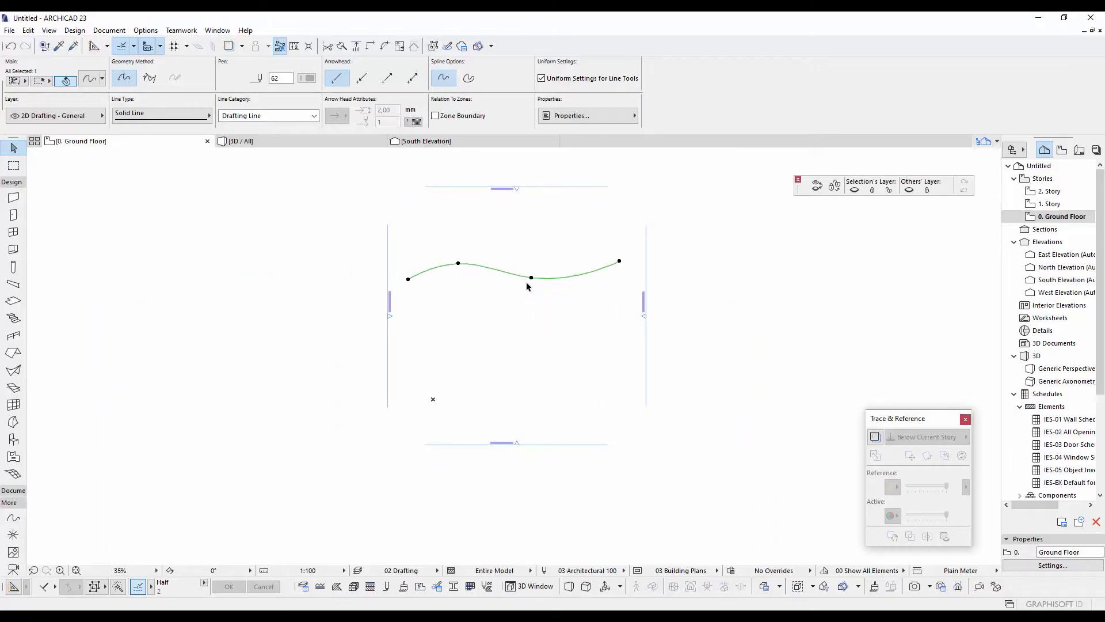
key(Escape)
Step: Draw a second four-node spline with the opposite wave, crossing the first one over its full length
alt+click(531, 277)
scroll(503, 281, up, 3)
scroll(463, 281, down, 1)
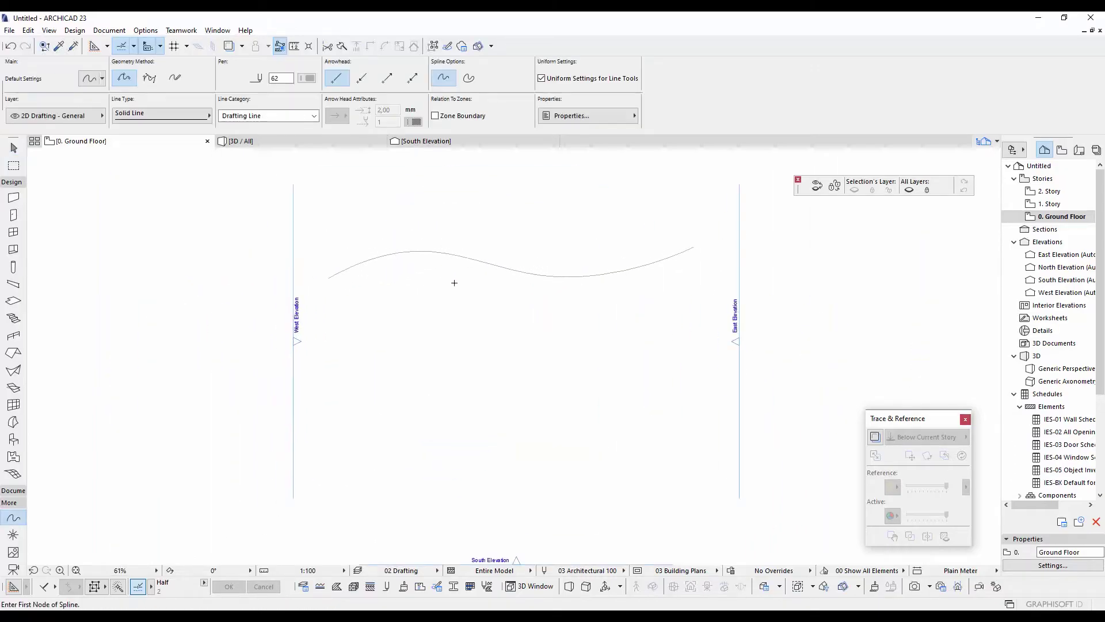
middle_drag(454, 281, 473, 245)
scroll(484, 260, down, 1)
scroll(484, 260, up, 1)
click(349, 273)
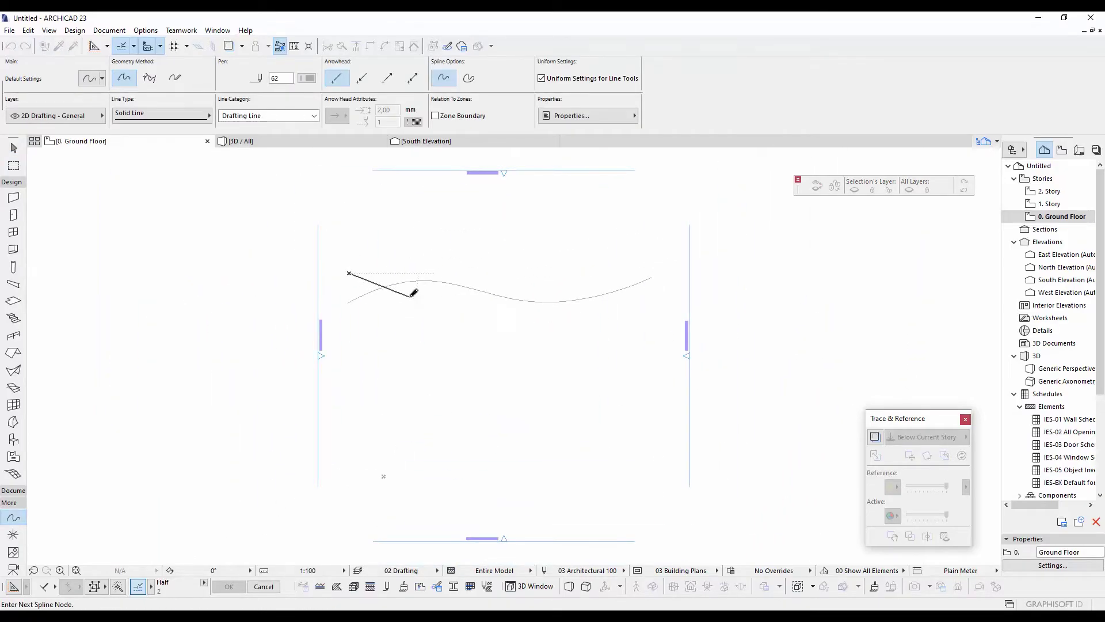
click(409, 297)
click(546, 279)
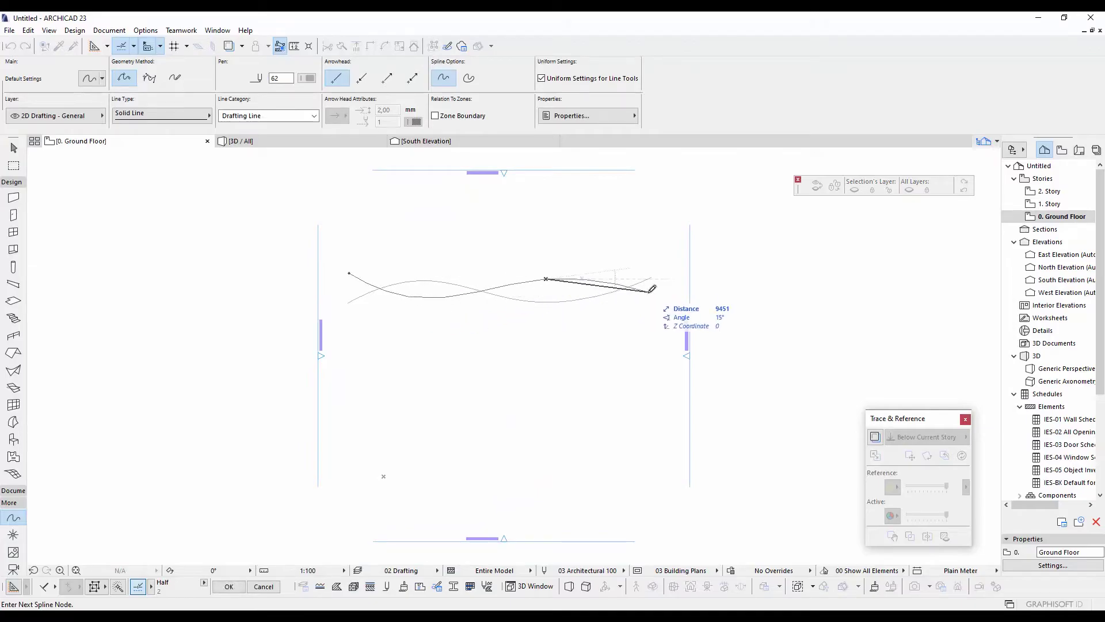
double_click(655, 296)
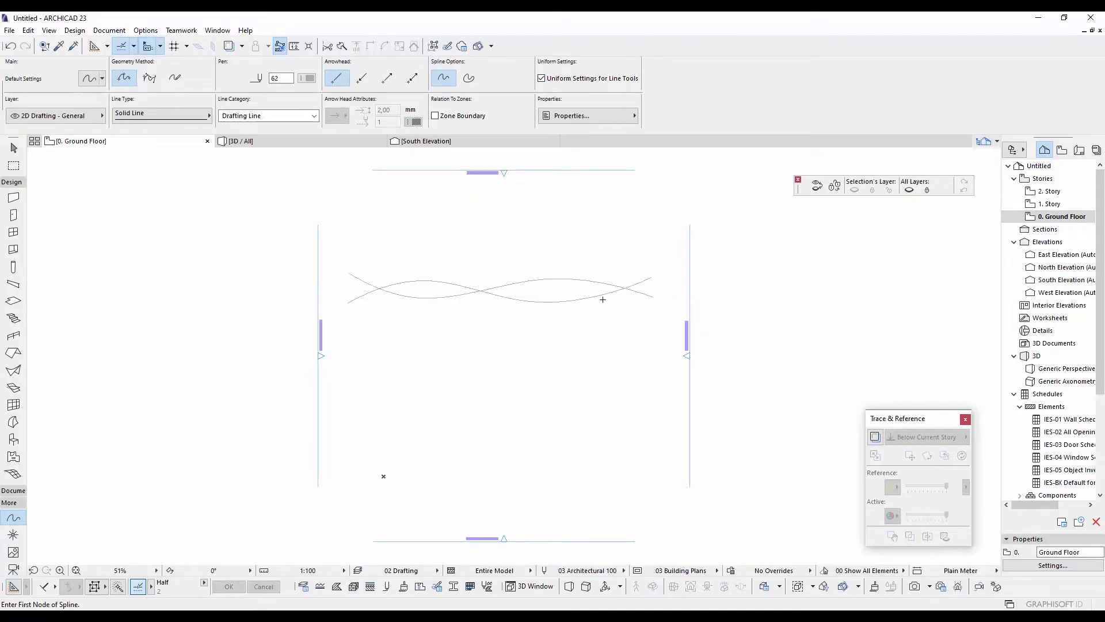
key(Escape)
Step: Create a ruled shell using the two crossing splines as profiles, with a distance of 10000 mm between them
scroll(533, 348, down, 2)
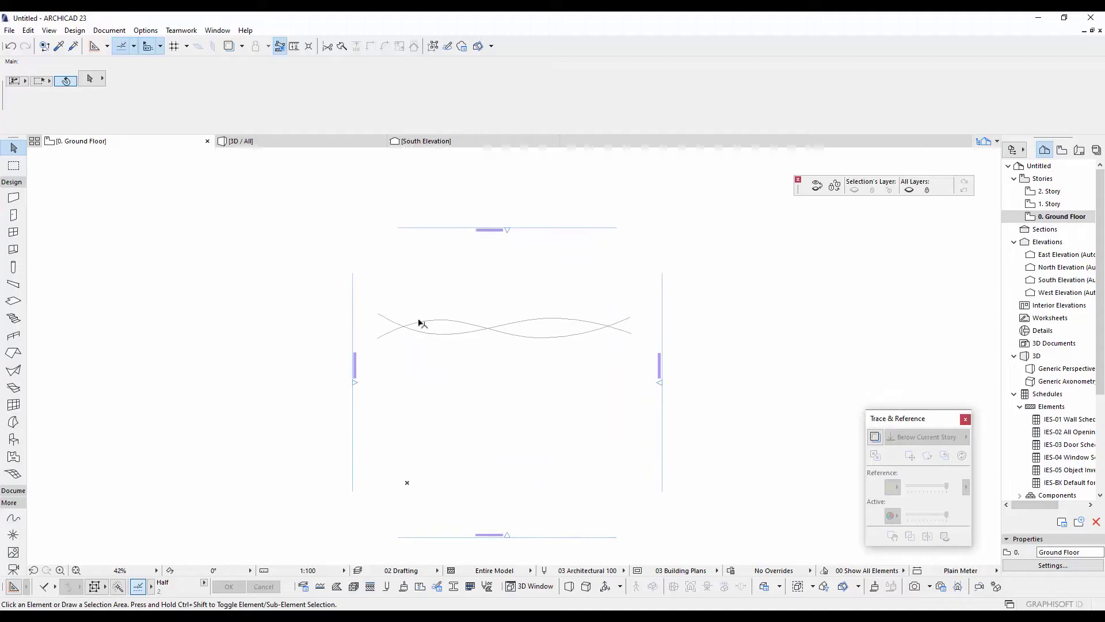
scroll(442, 353, up, 5)
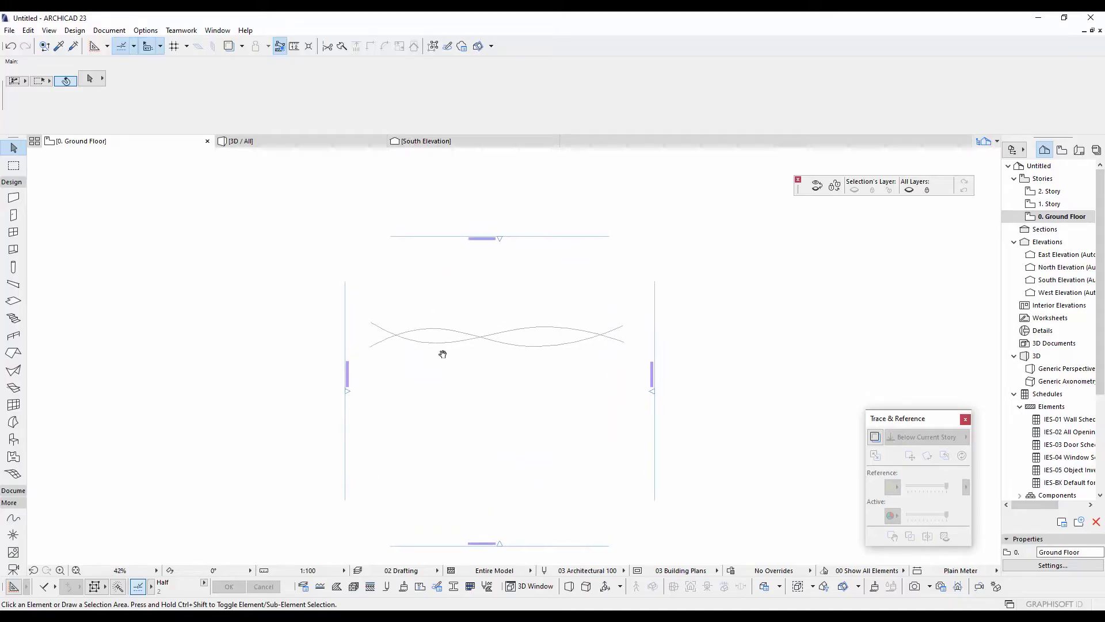
middle_drag(373, 384, 383, 381)
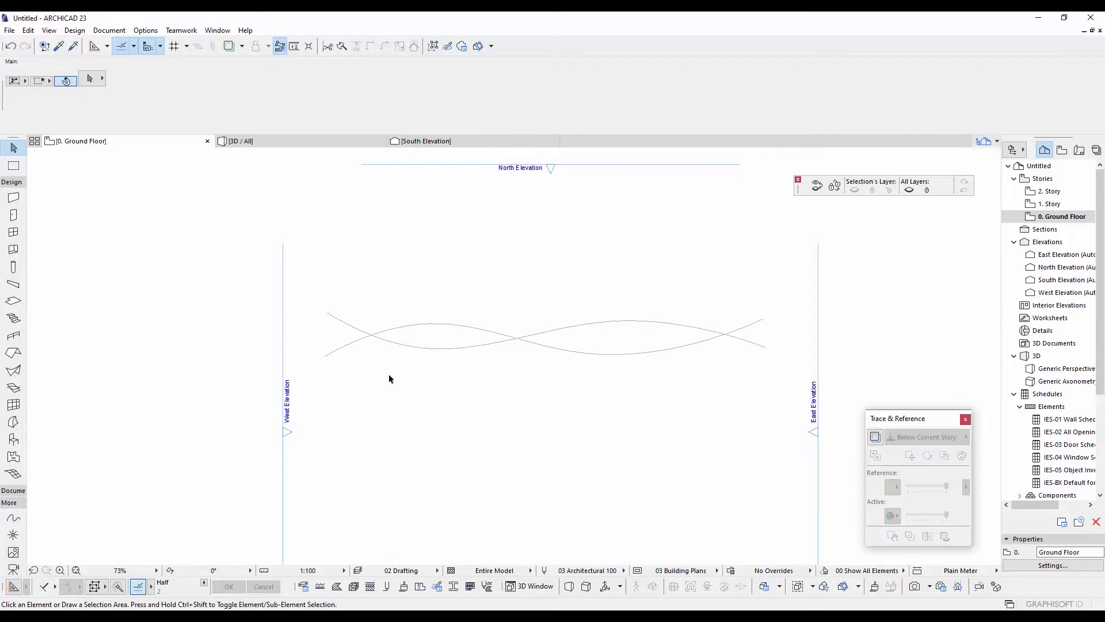
middle_drag(433, 371, 387, 387)
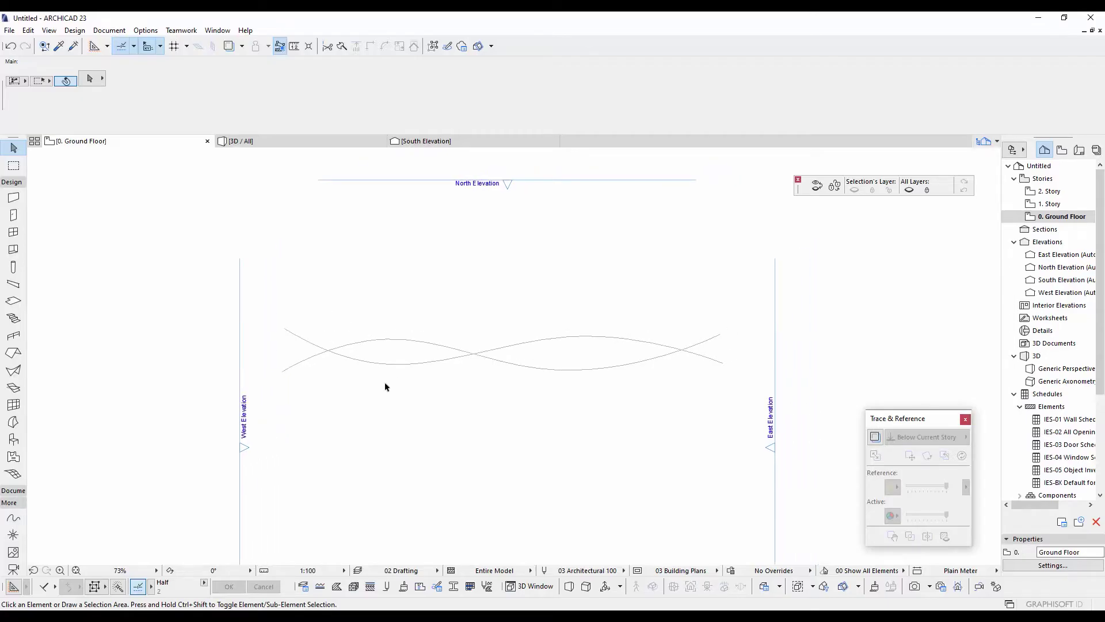
middle_drag(316, 376, 339, 374)
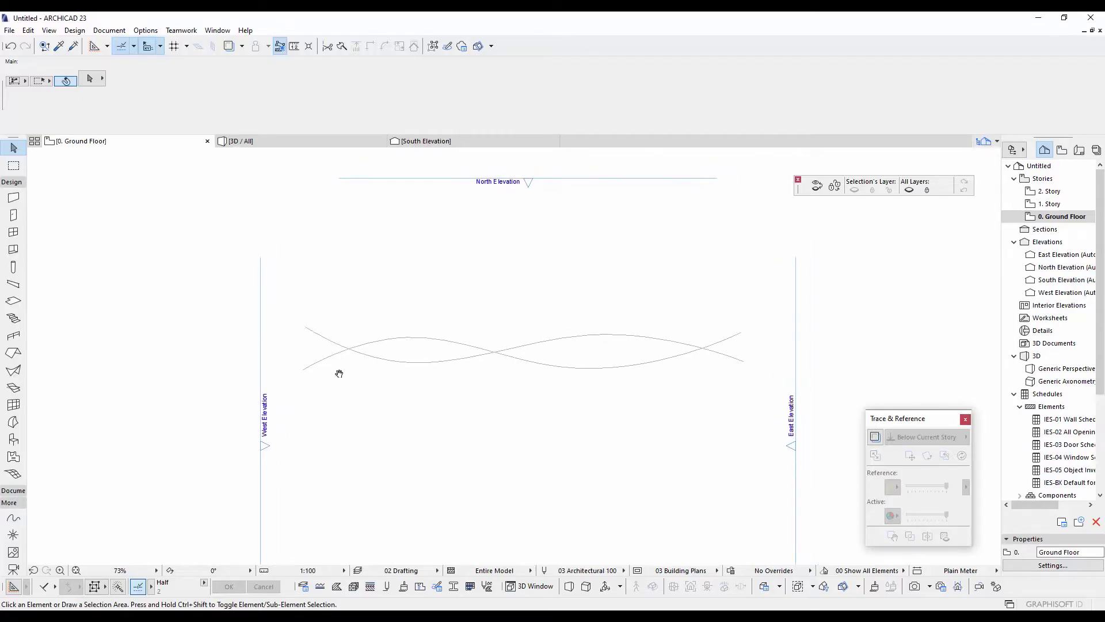
click(17, 371)
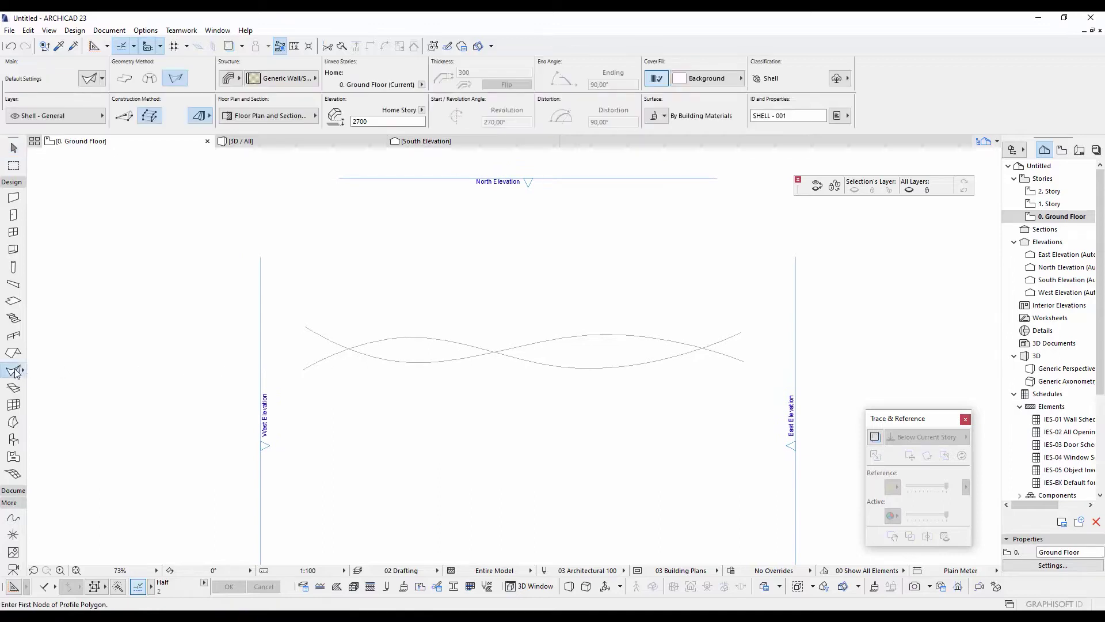
middle_drag(306, 341, 279, 362)
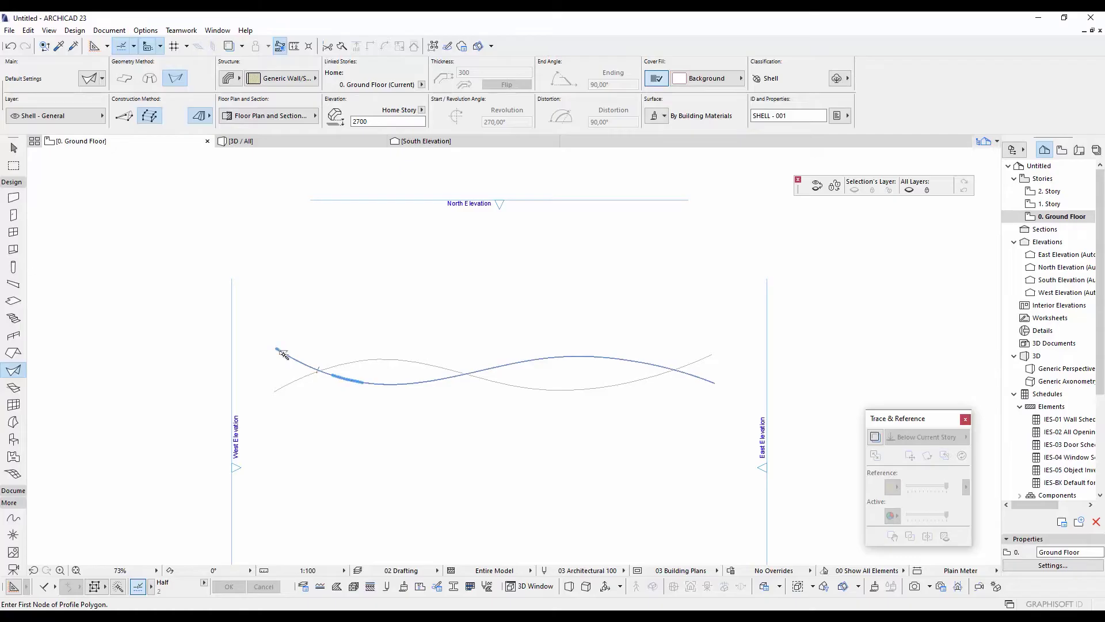
click(283, 353)
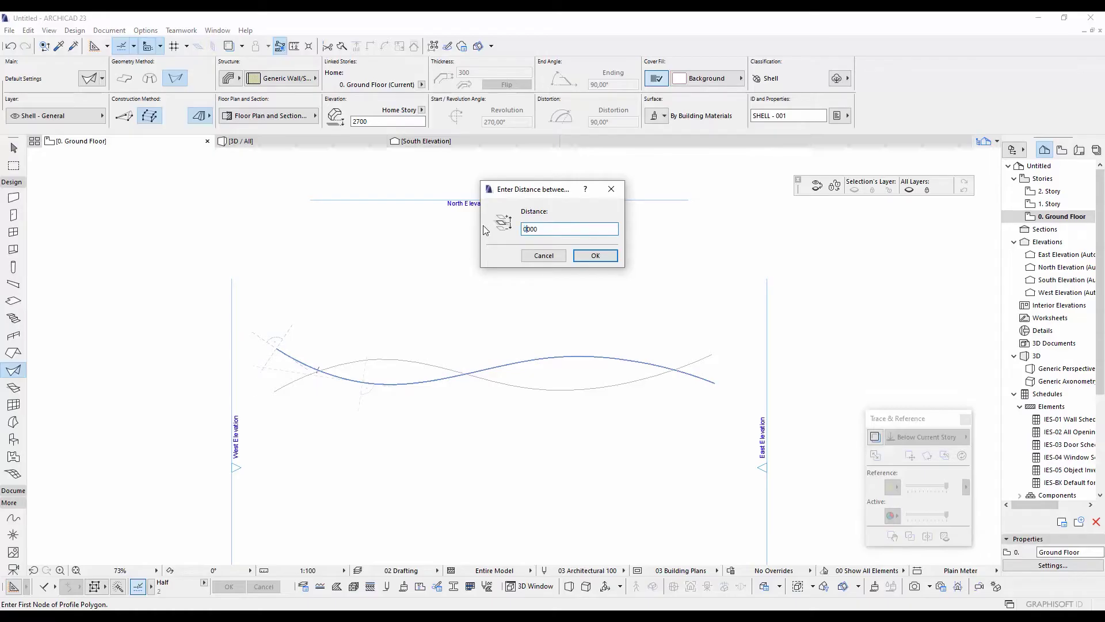
text(0)
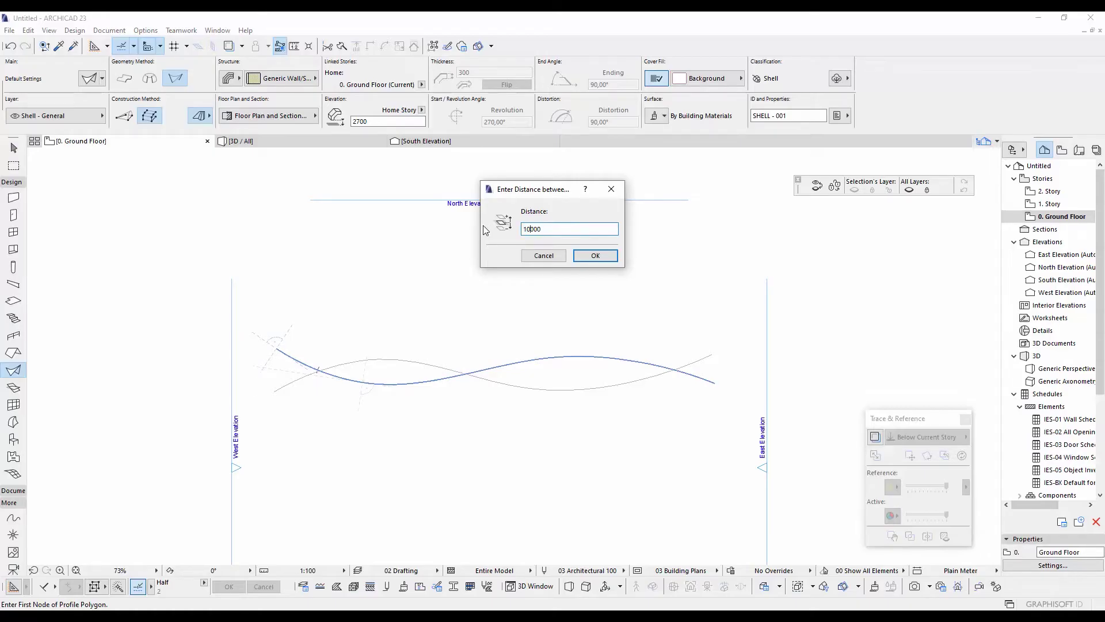
click(596, 256)
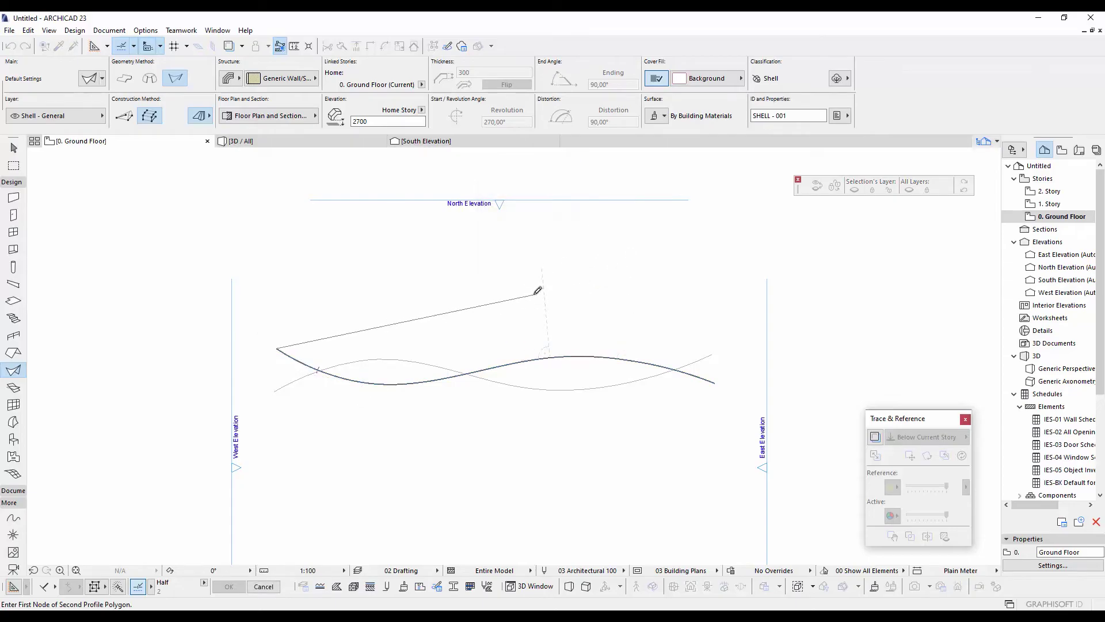
click(286, 383)
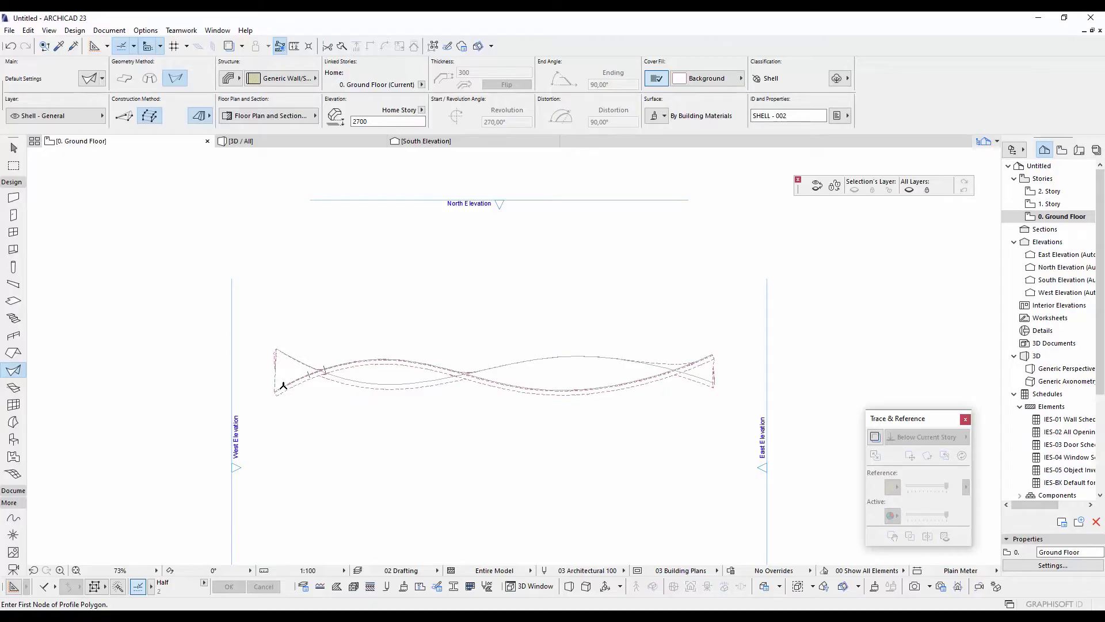
key(Escape)
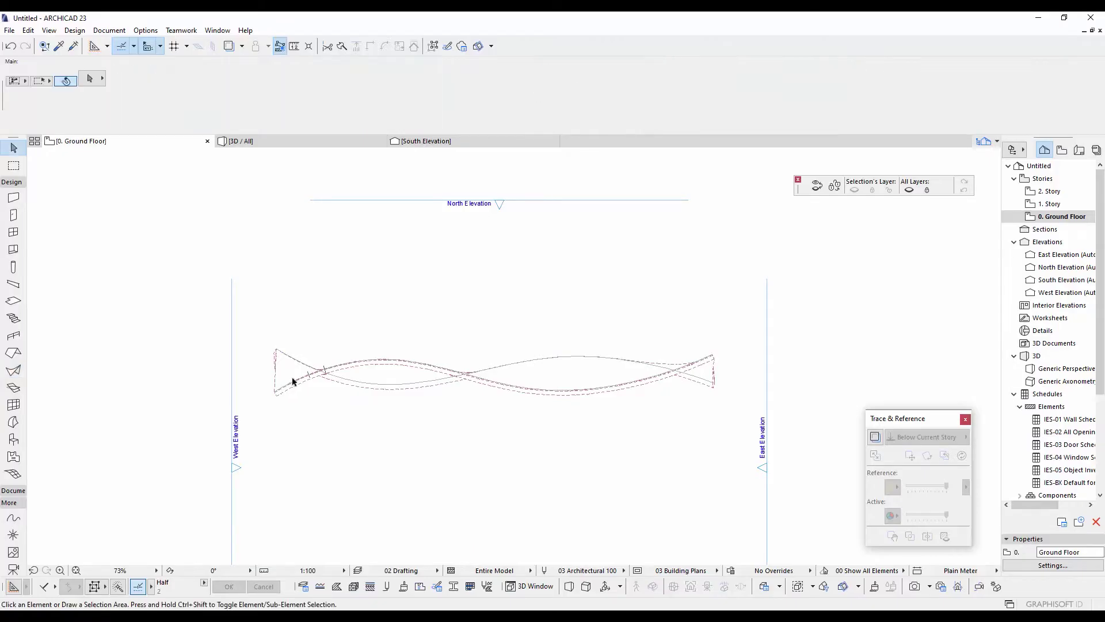
Step: Change the project's working length unit to centimeter
click(148, 33)
mouse_move(214, 140)
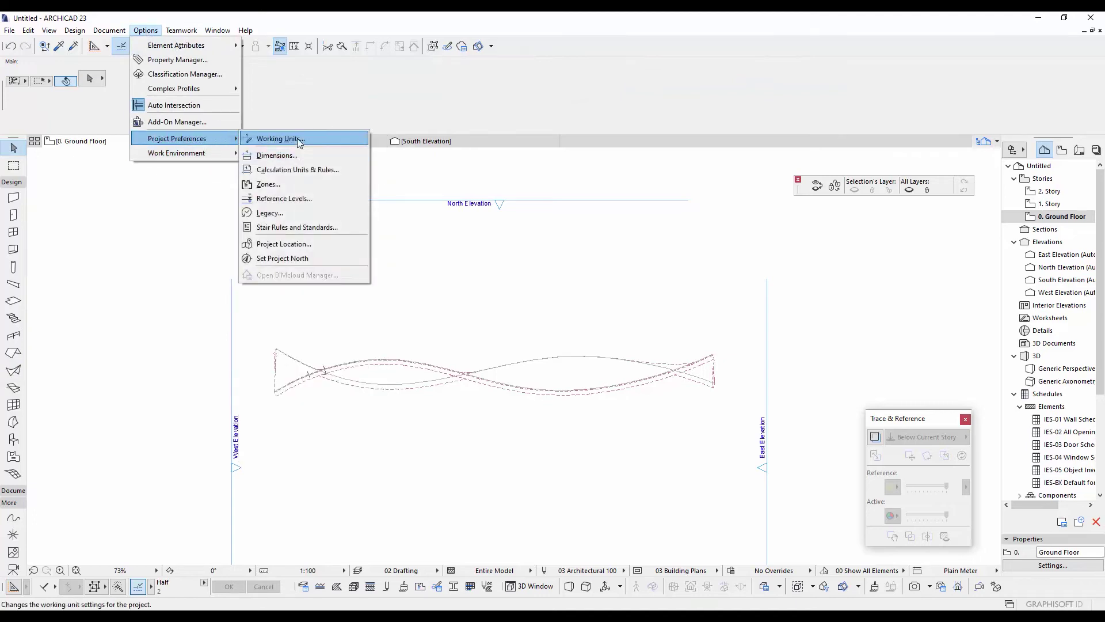
click(277, 140)
click(600, 146)
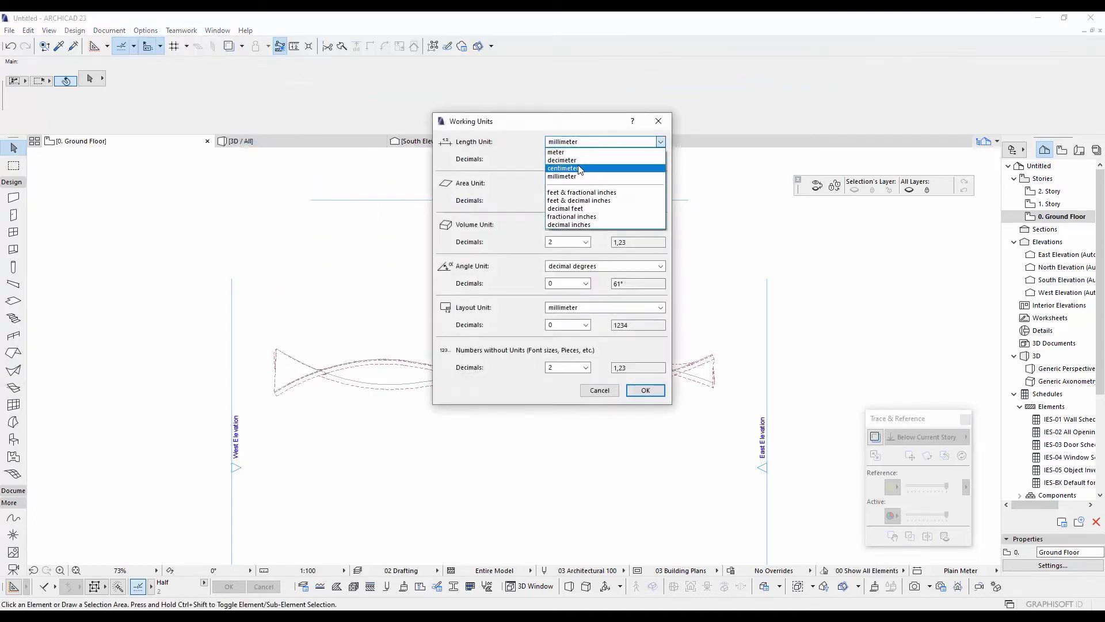
click(580, 168)
click(635, 390)
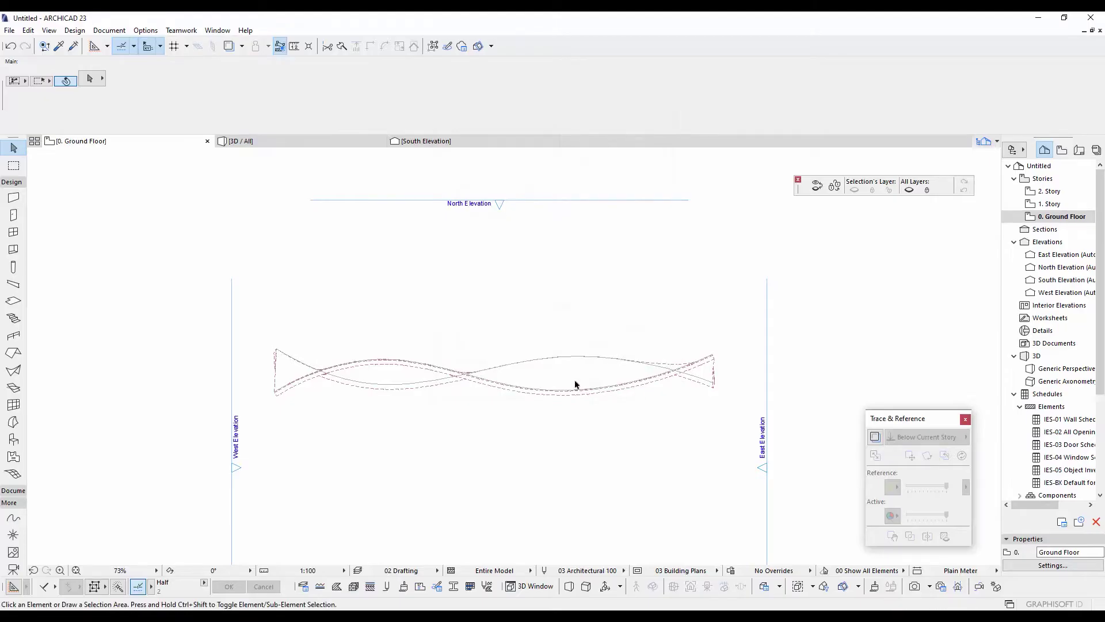
mouse_move(575, 382)
middle_down()
mouse_move(560, 358)
mouse_move(578, 383)
middle_up()
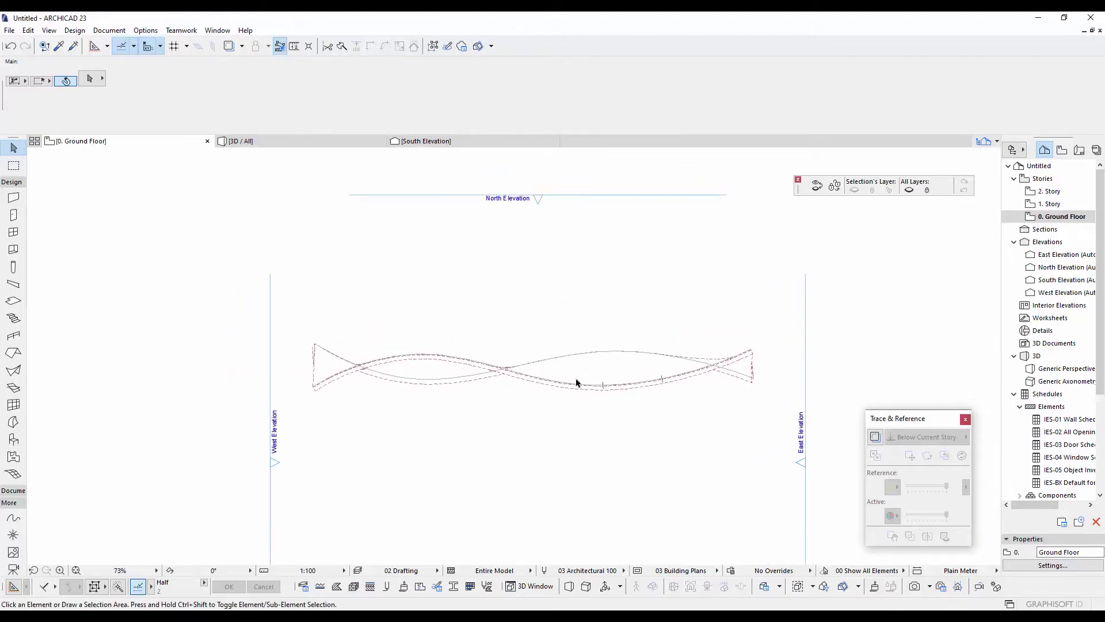
Step: Inspect the ruled shell in 3D from its front, end and oblique sides
key(F3)
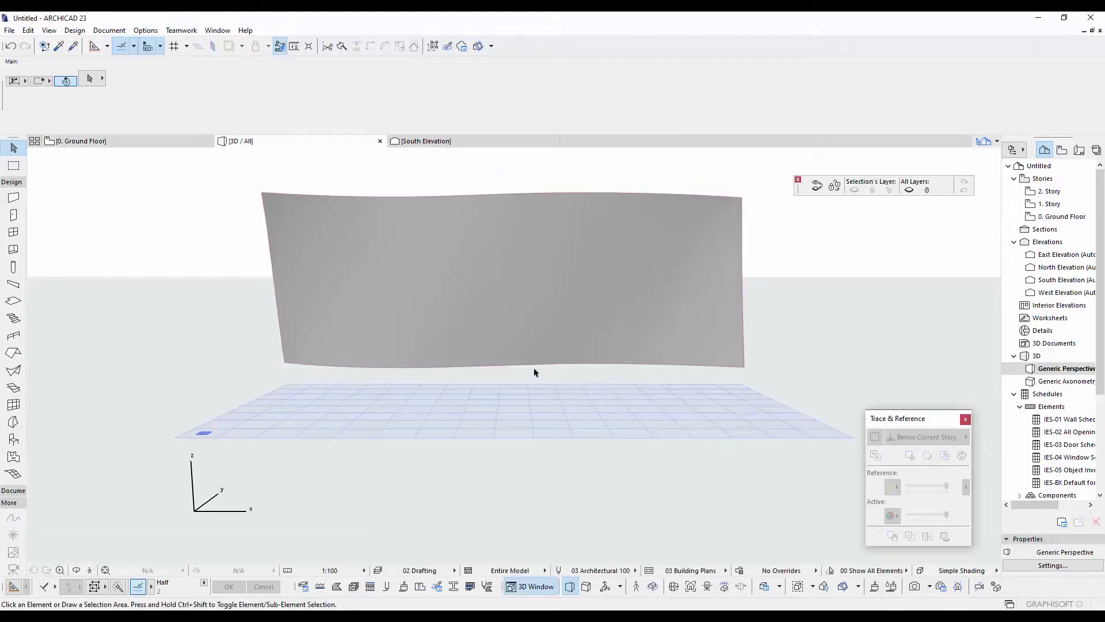
shift+middle_drag(535, 372, 560, 336)
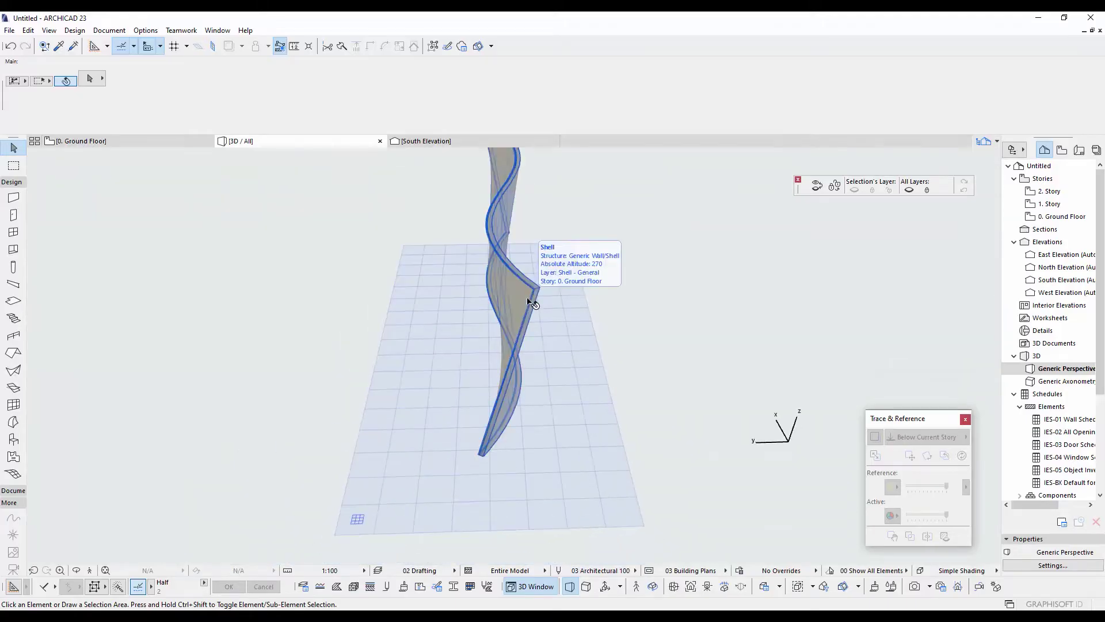
shift+middle_drag(530, 302, 662, 242)
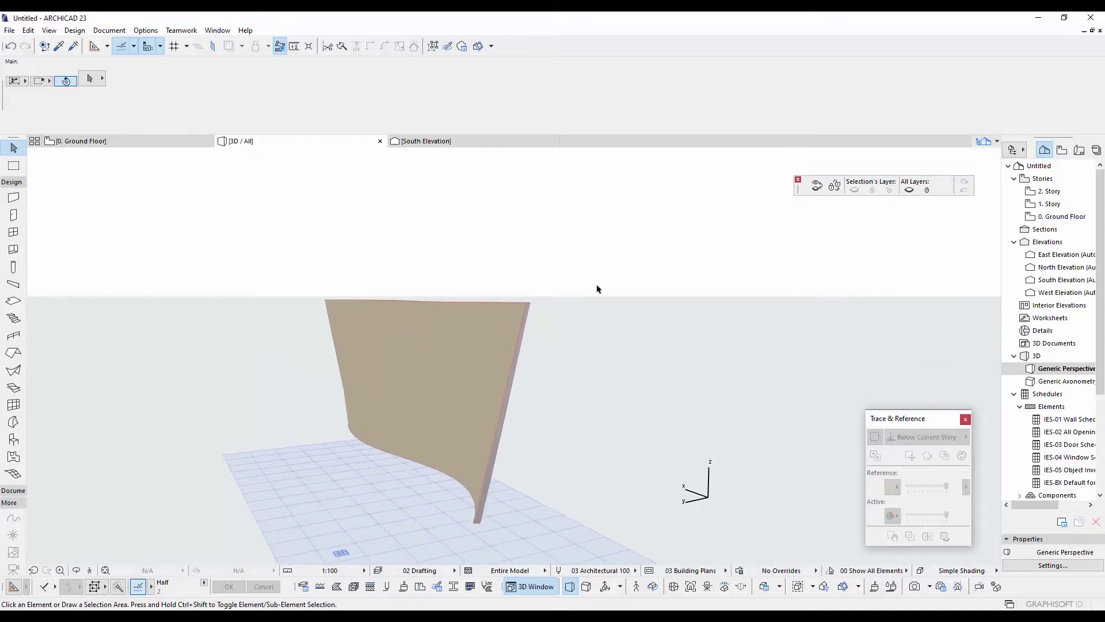
shift+middle_drag(413, 331, 452, 277)
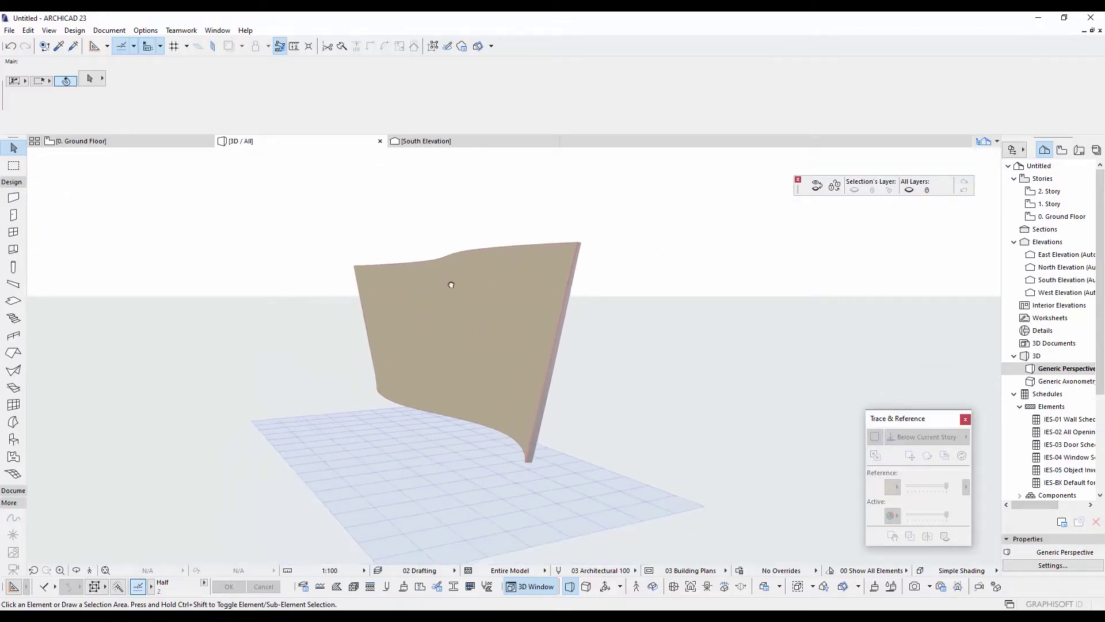
shift+middle_drag(350, 313, 545, 323)
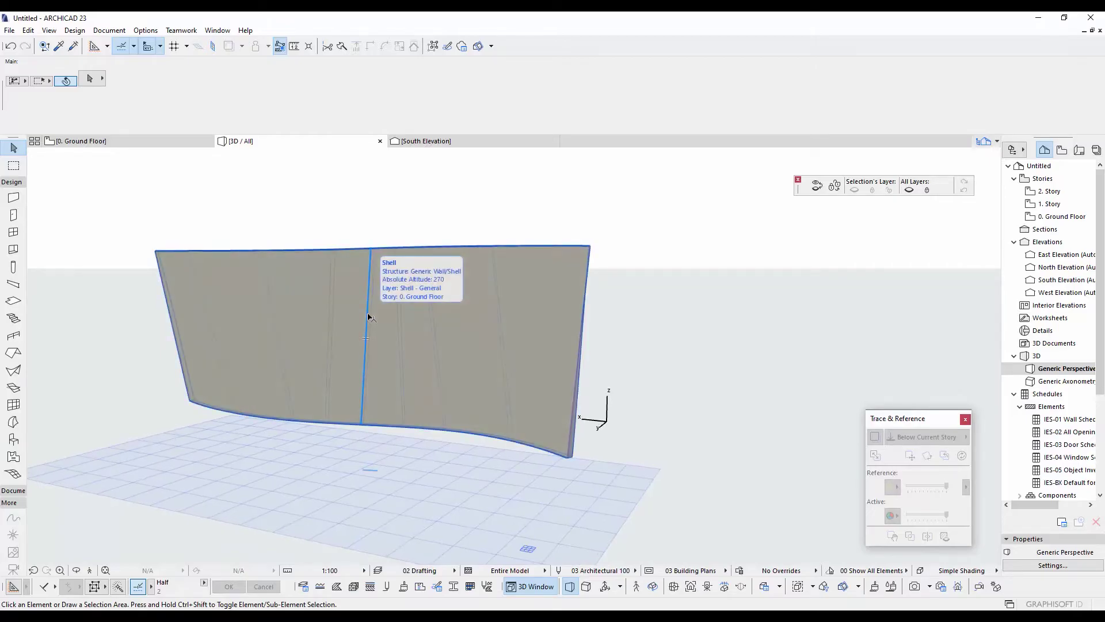
middle_drag(284, 313, 304, 308)
shift+middle_drag(425, 327, 452, 323)
Step: Start rotating the ruled shell and switch the editing plane to vertical
click(462, 348)
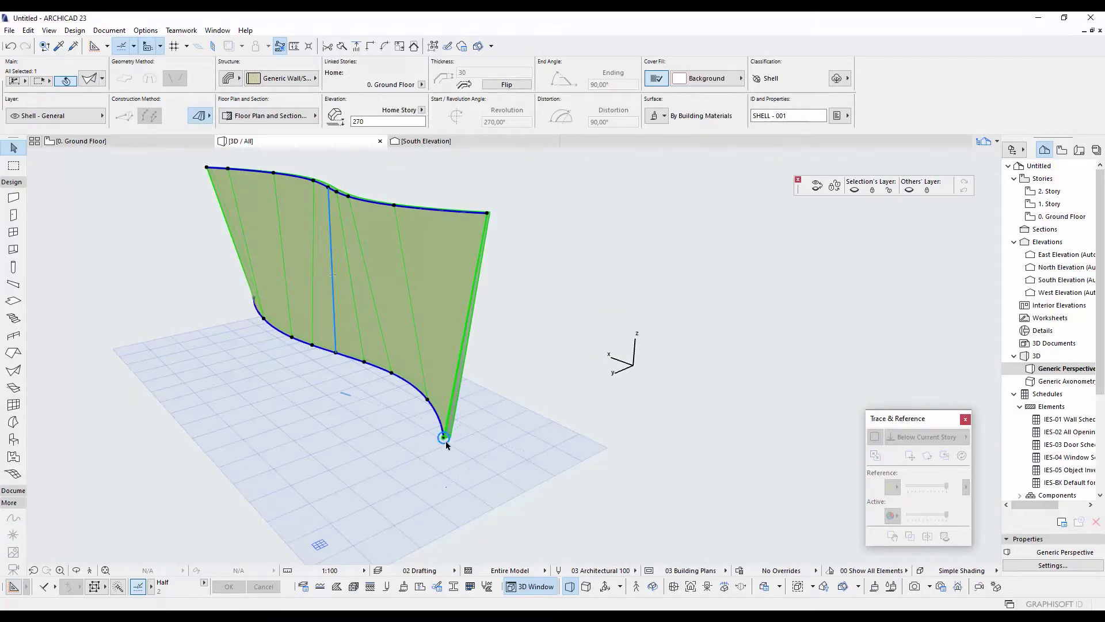
middle_drag(443, 438, 491, 438)
key(ctrl+e)
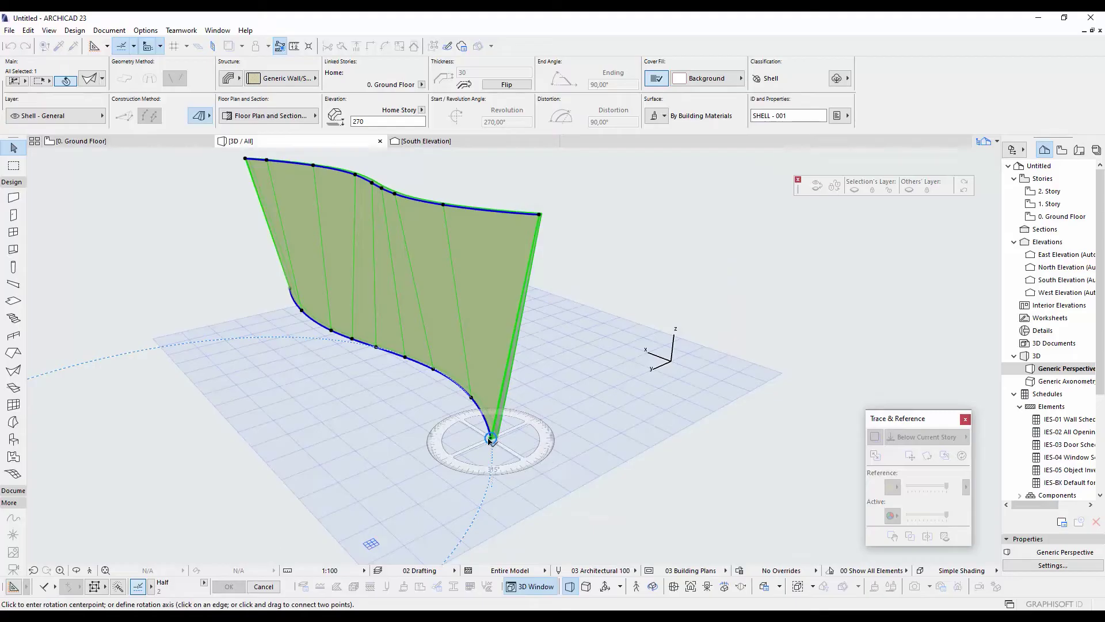
right_click(490, 438)
mouse_move(578, 511)
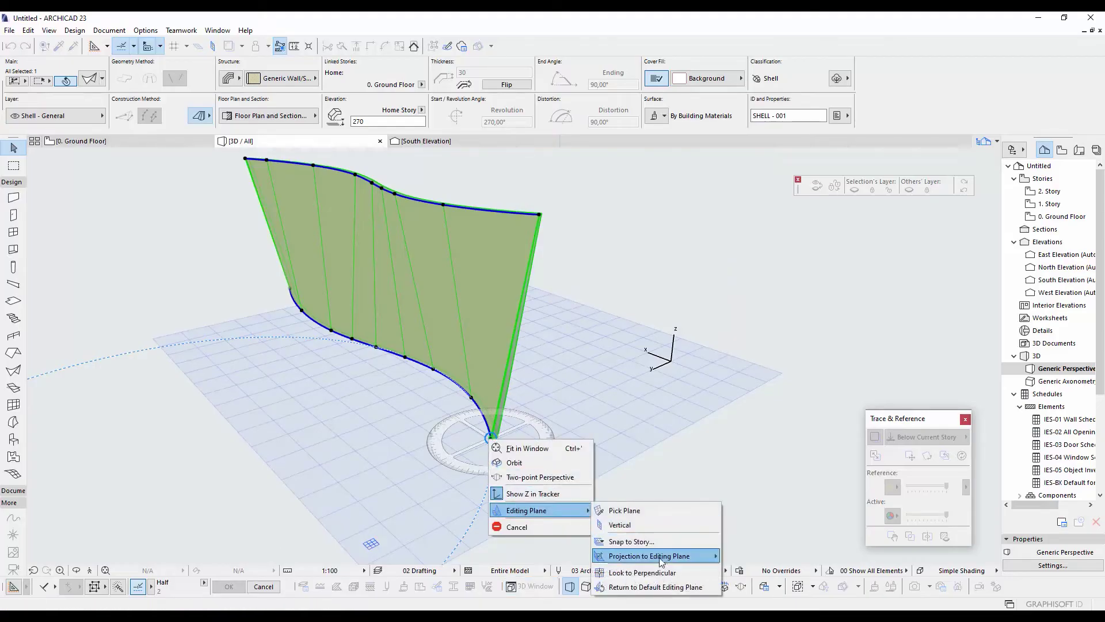
click(662, 525)
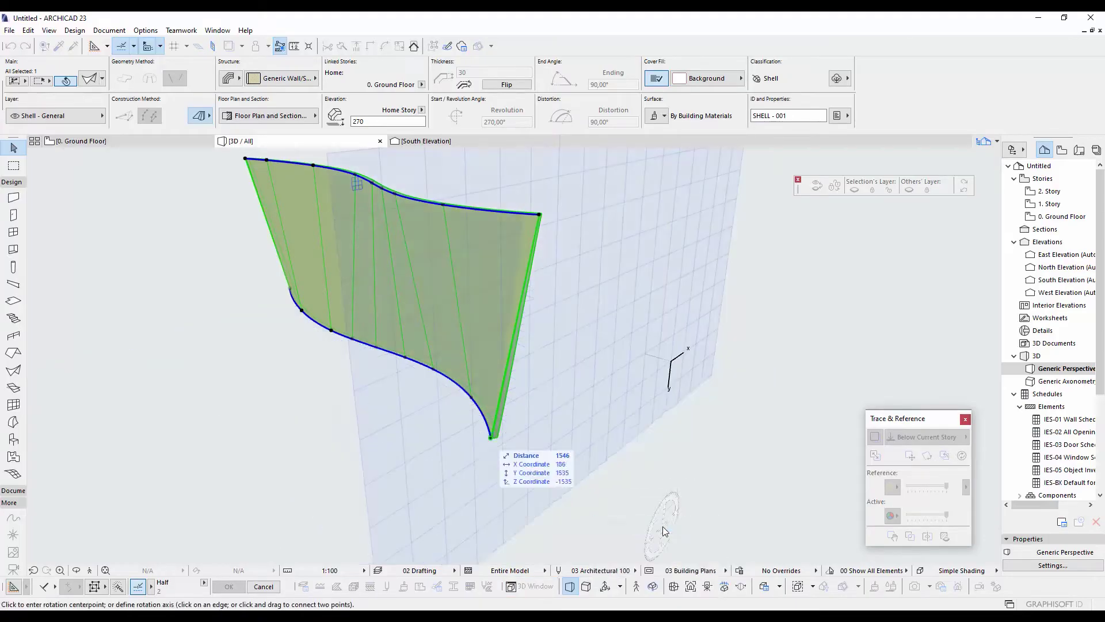
middle_drag(505, 402, 521, 444)
scroll(526, 448, down, 1)
Step: Rotate the shell -90° in the vertical plane about its lower corner node so it lies flat
shift+middle_drag(639, 412, 614, 443)
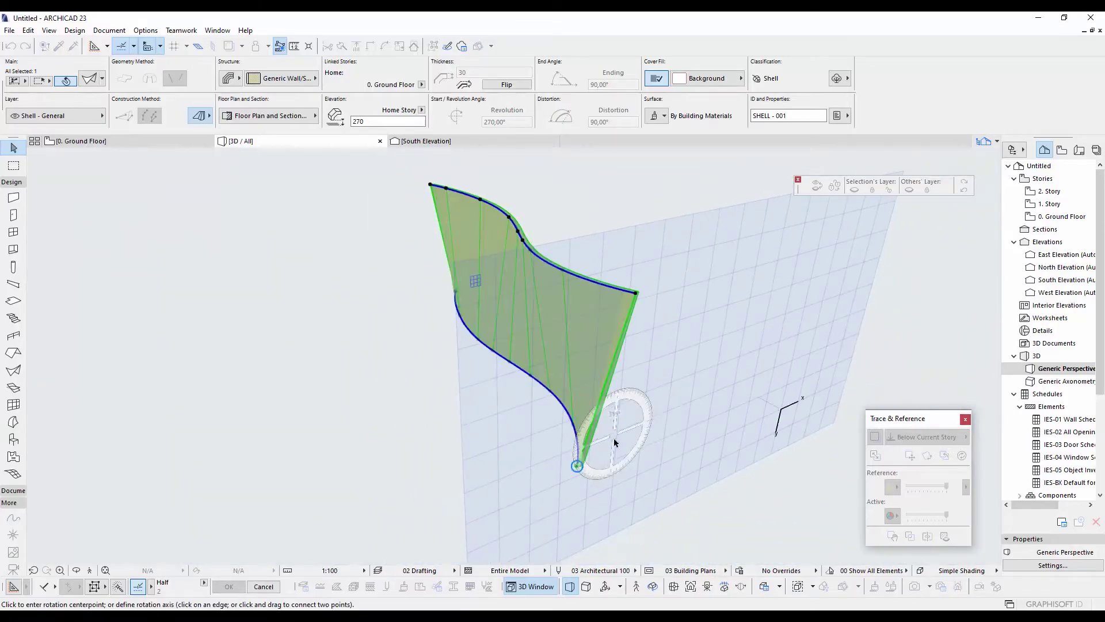
click(576, 466)
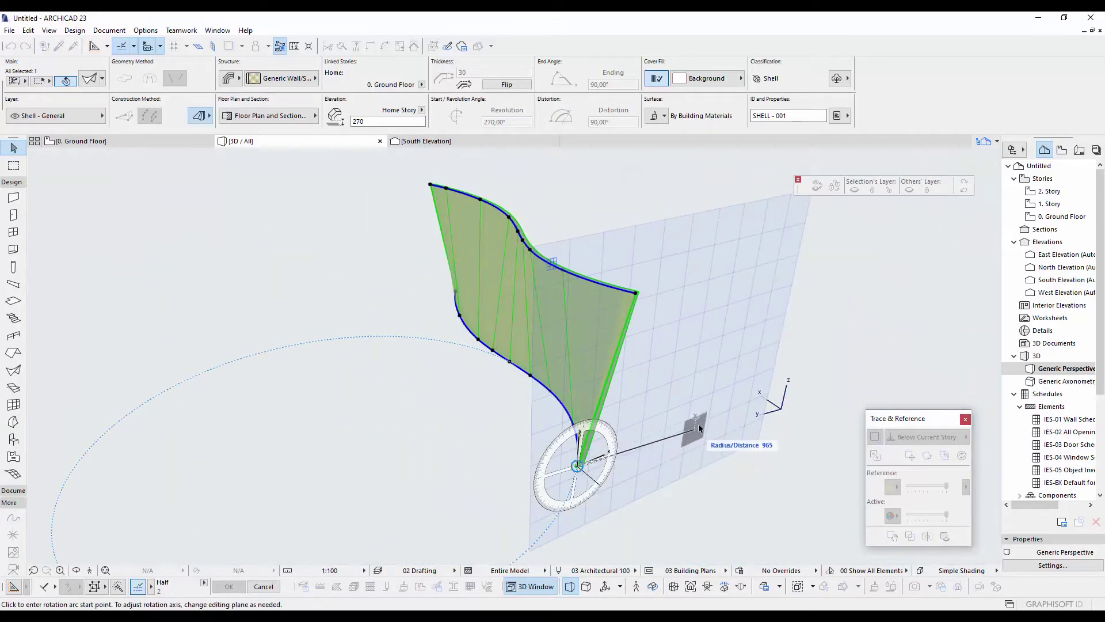
click(714, 406)
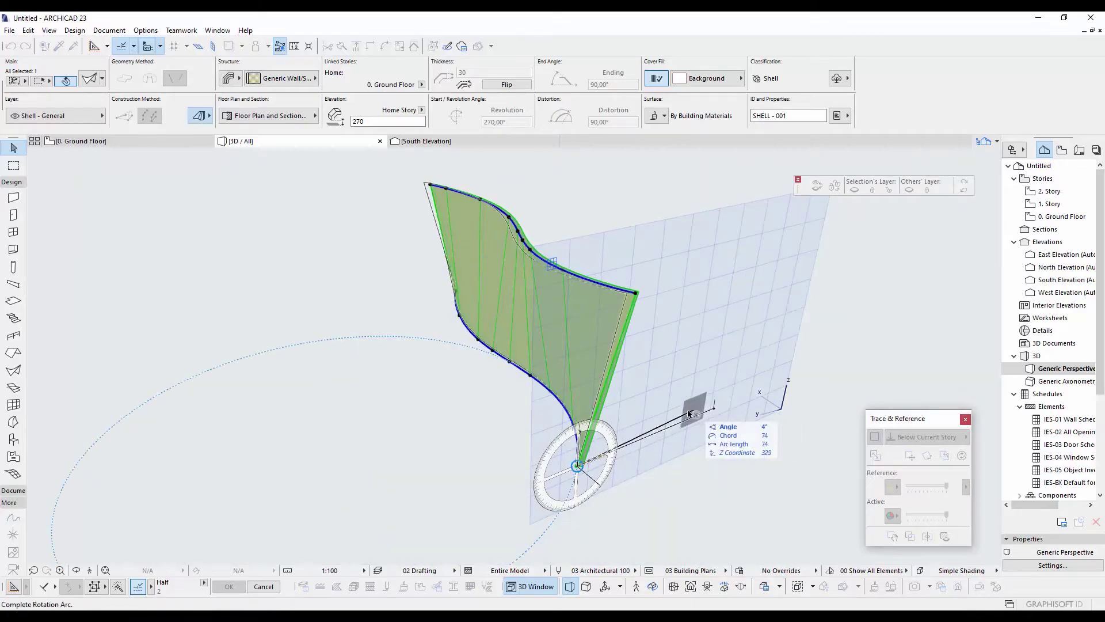
shift+middle_drag(689, 413, 591, 458)
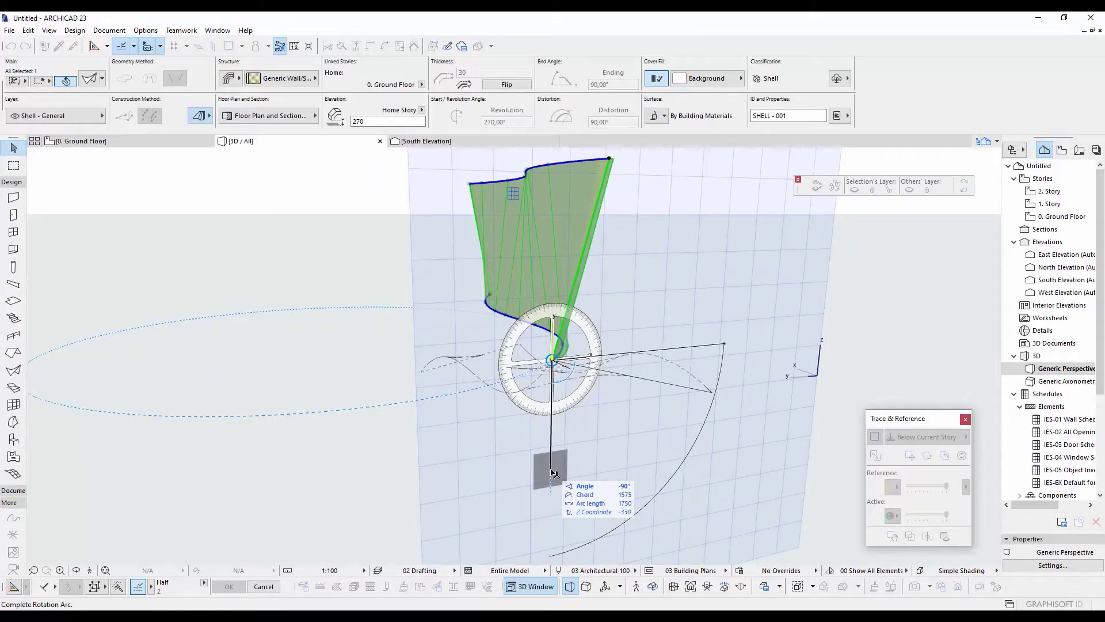
click(553, 473)
shift+middle_drag(553, 474, 514, 334)
Step: Offset the flat shell's profile curve at the pivot corner outward by 200 cm to widen the shell
click(507, 331)
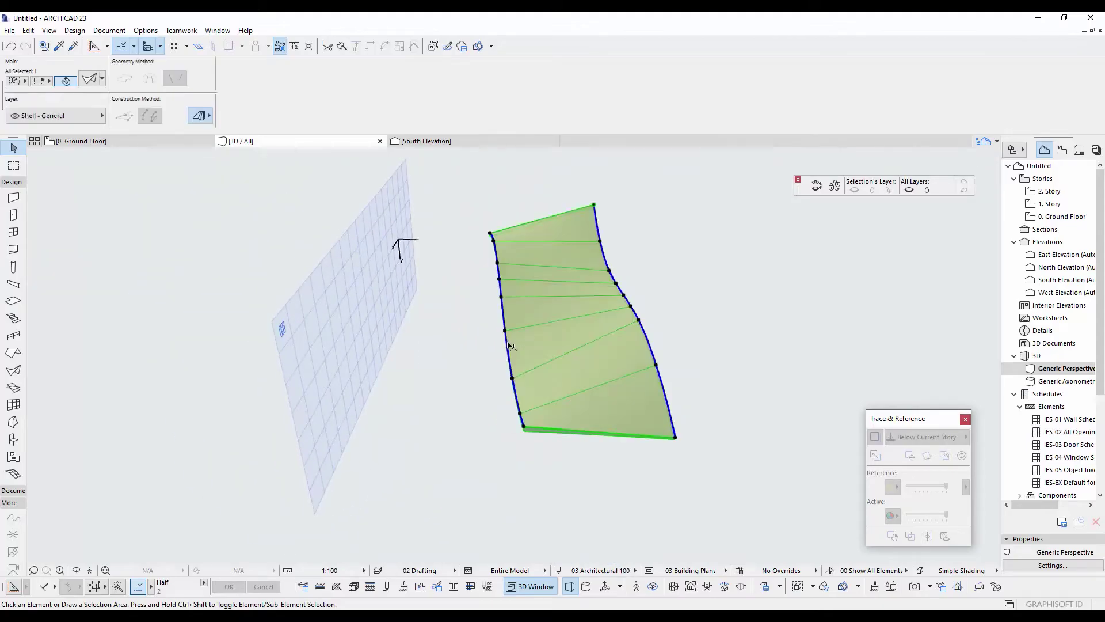
scroll(518, 397, up, 3)
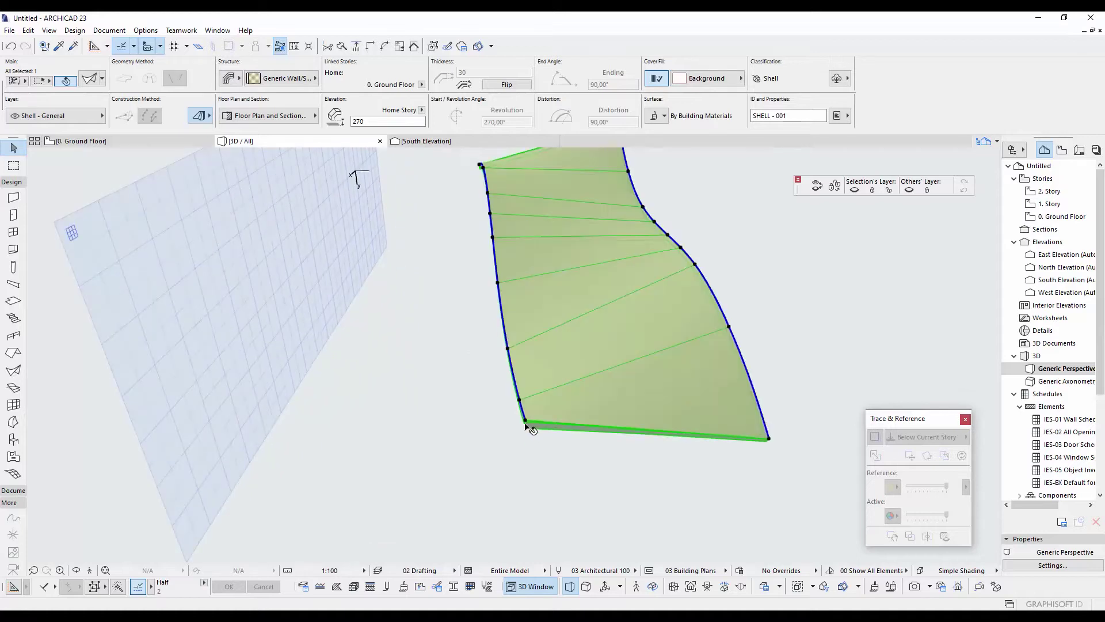
click(526, 425)
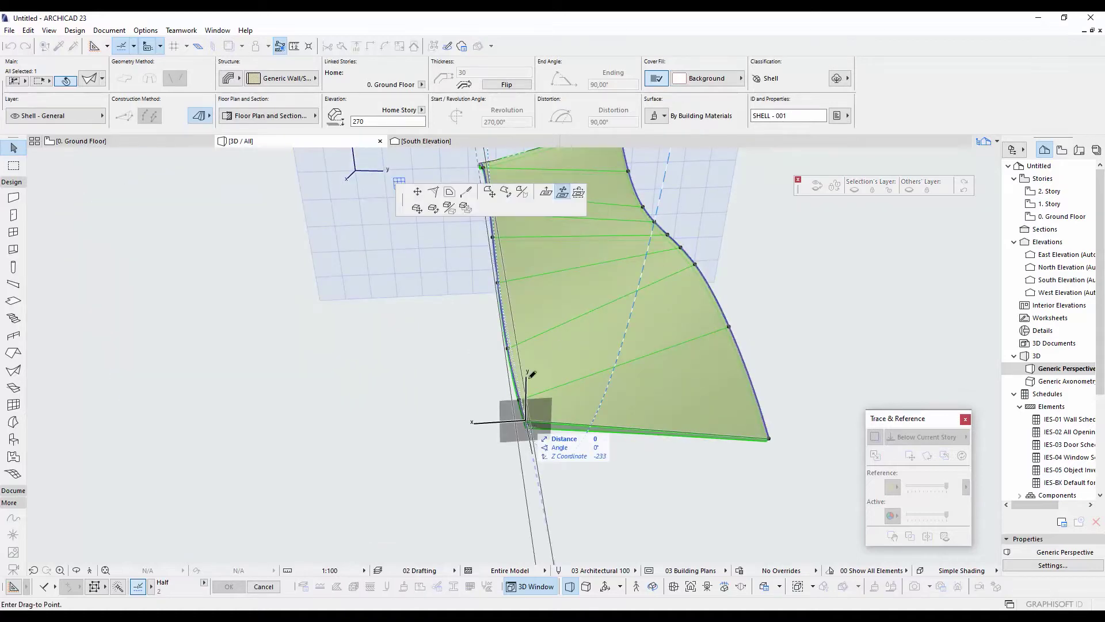
click(563, 188)
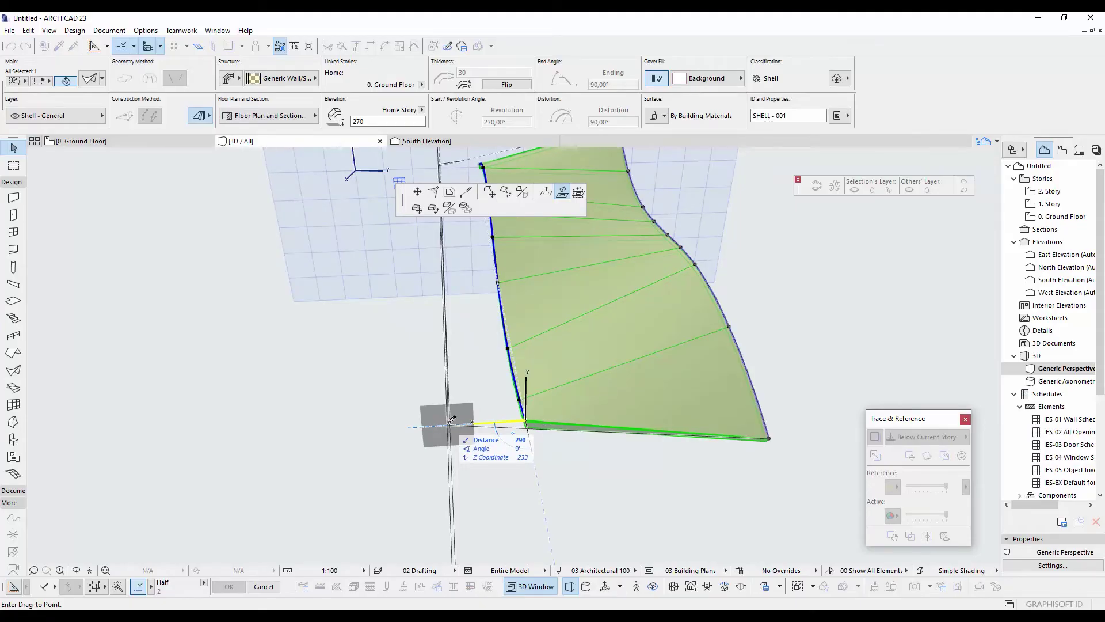
text(27)
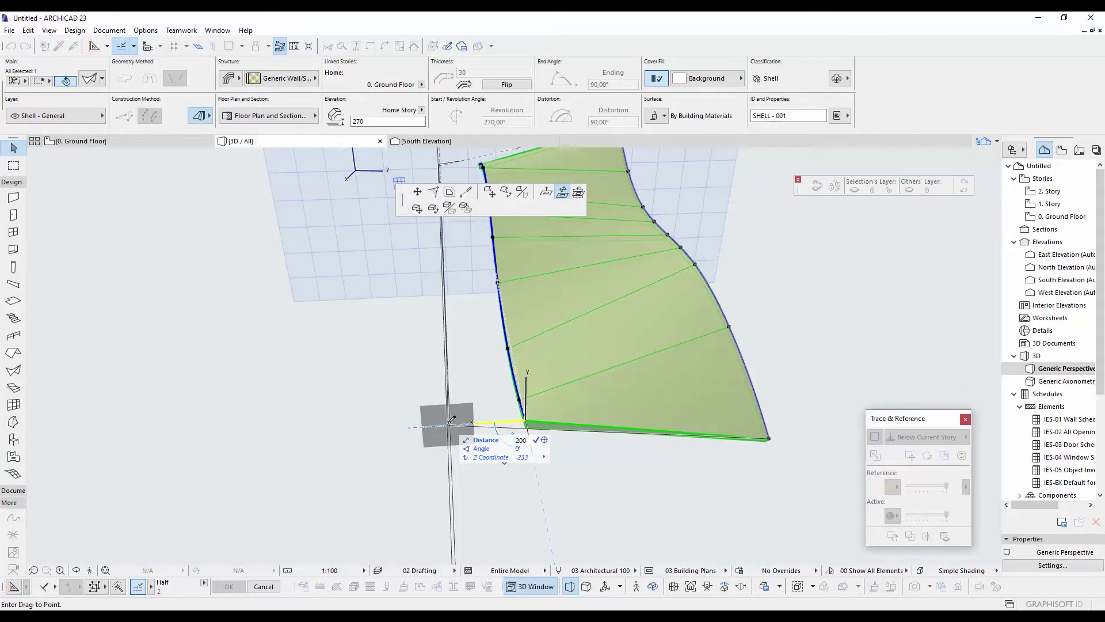
text(0,0)
key(Return)
Step: Extend the same profile curve of the shell outward by another 100 cm
shift+middle_drag(452, 420, 551, 465)
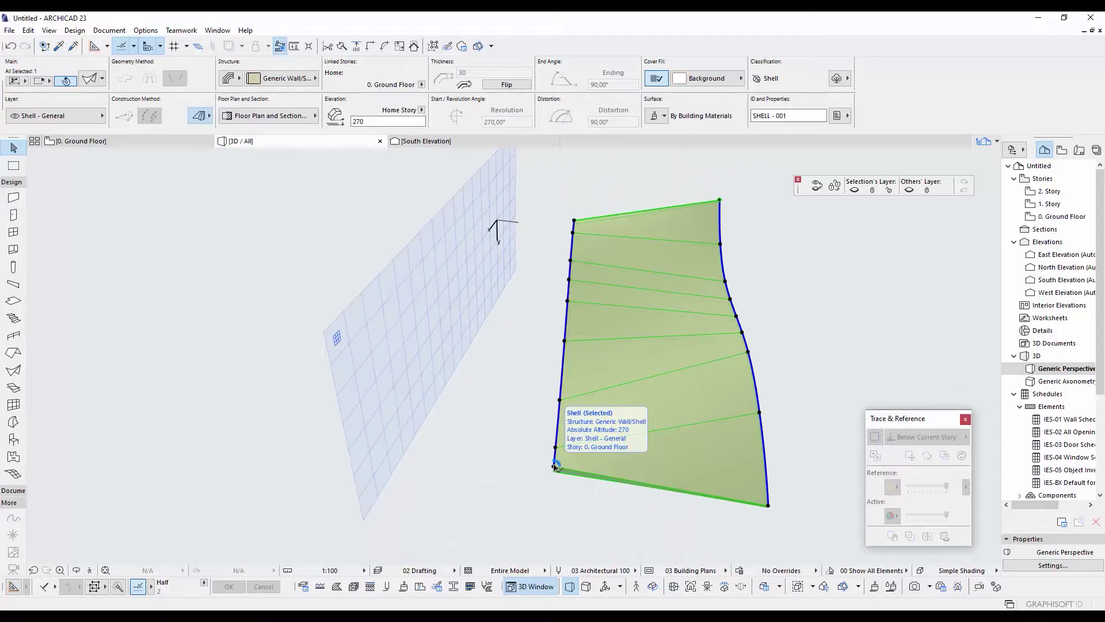
click(554, 466)
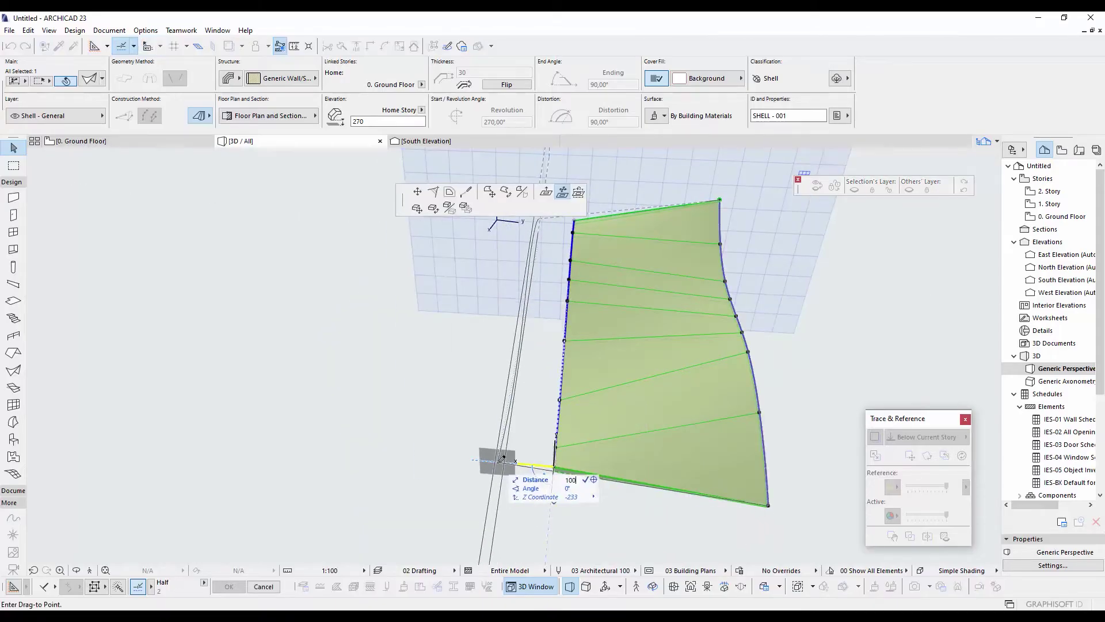
click(501, 459)
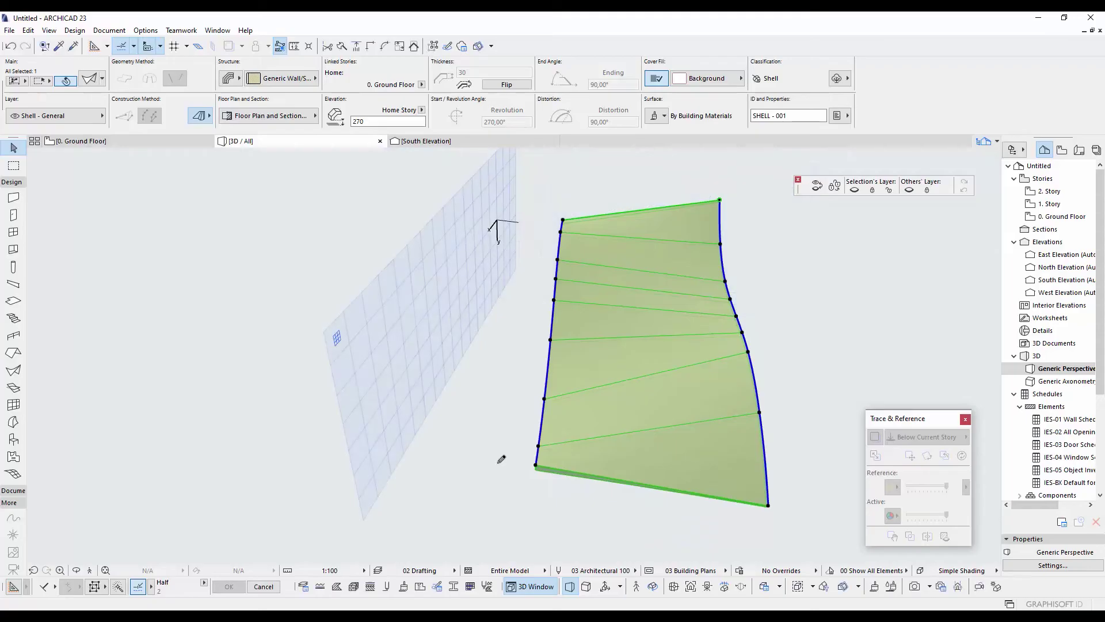
click(497, 393)
Step: Set the editing plane to the vertical face along the shell's wavy front edge
scroll(588, 371, down, 1)
shift+middle_drag(819, 407, 703, 373)
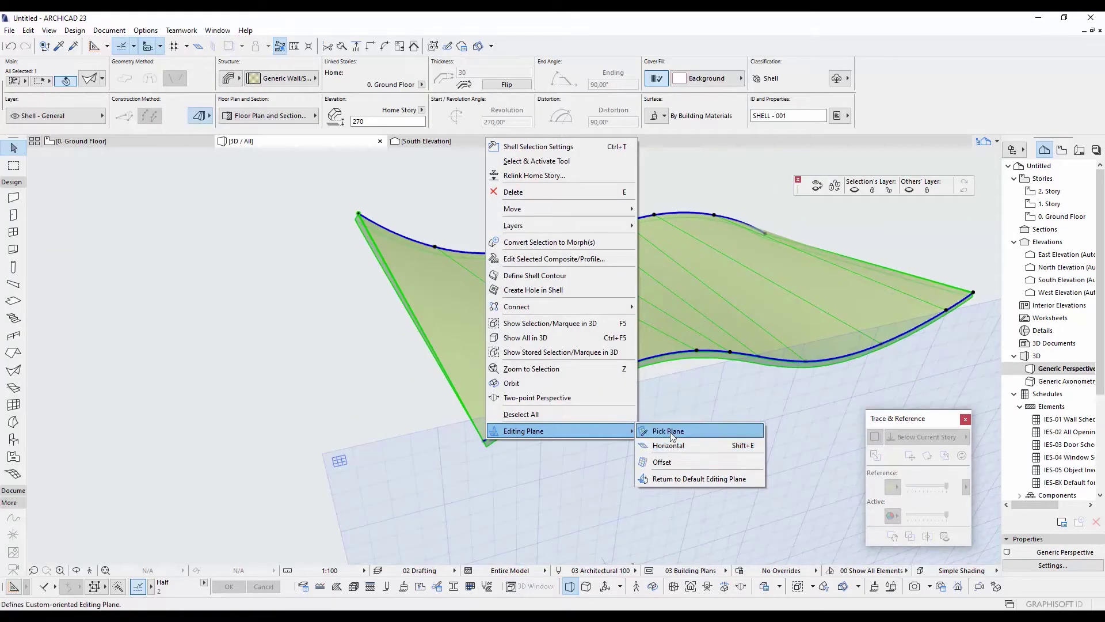
click(668, 430)
scroll(557, 401, up, 4)
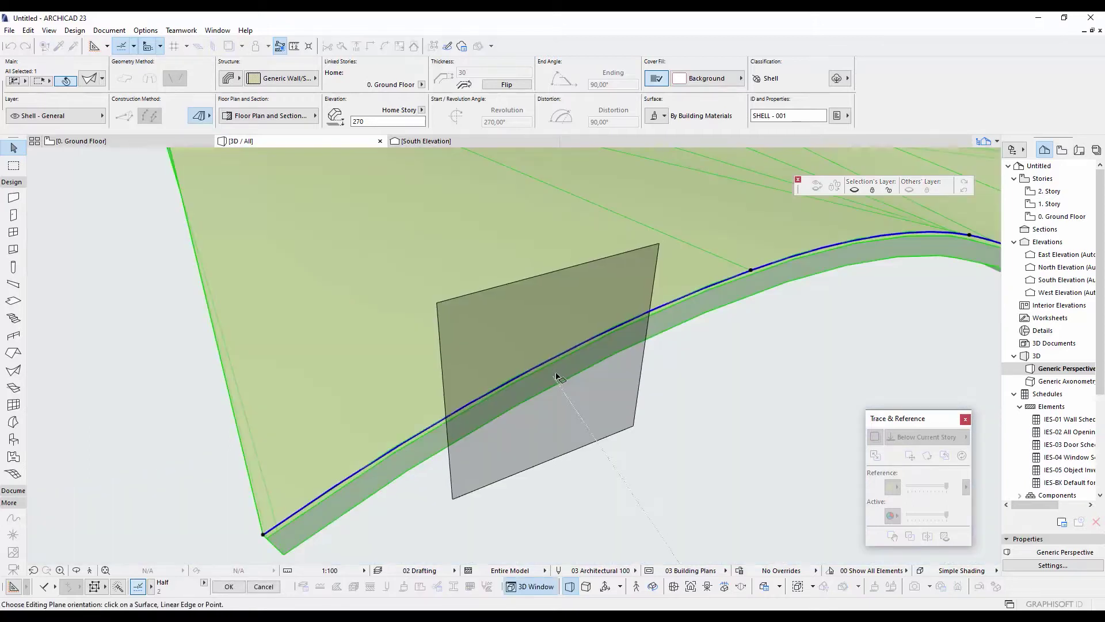
click(558, 375)
scroll(546, 375, down, 1)
scroll(534, 420, down, 10)
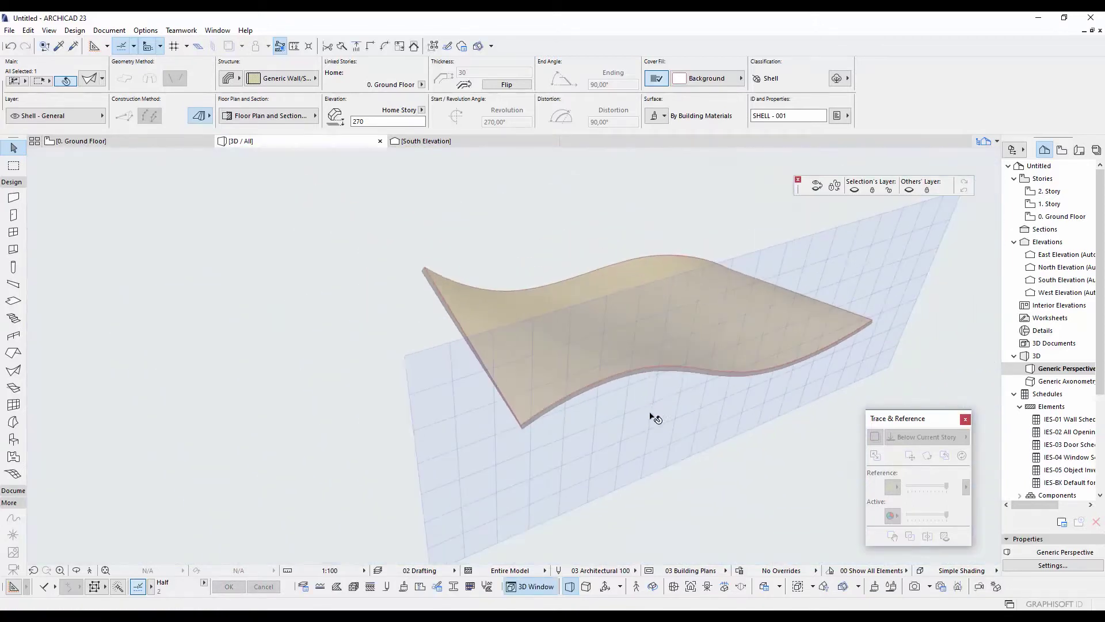
Step: Rotate the shell slightly about its front corner node to raise the low far end and level the roof
shift+middle_drag(654, 415, 518, 393)
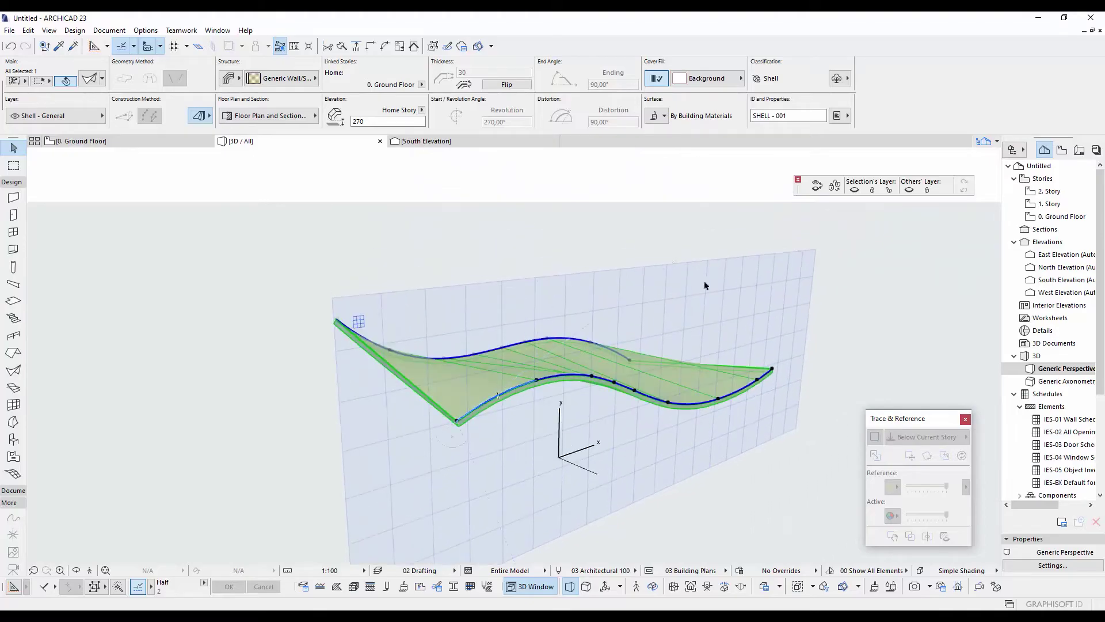
mouse_move(549, 403)
shift+middle_down()
mouse_move(518, 377)
mouse_move(536, 391)
mouse_move(551, 351)
mouse_move(639, 366)
mouse_move(633, 374)
shift+middle_up()
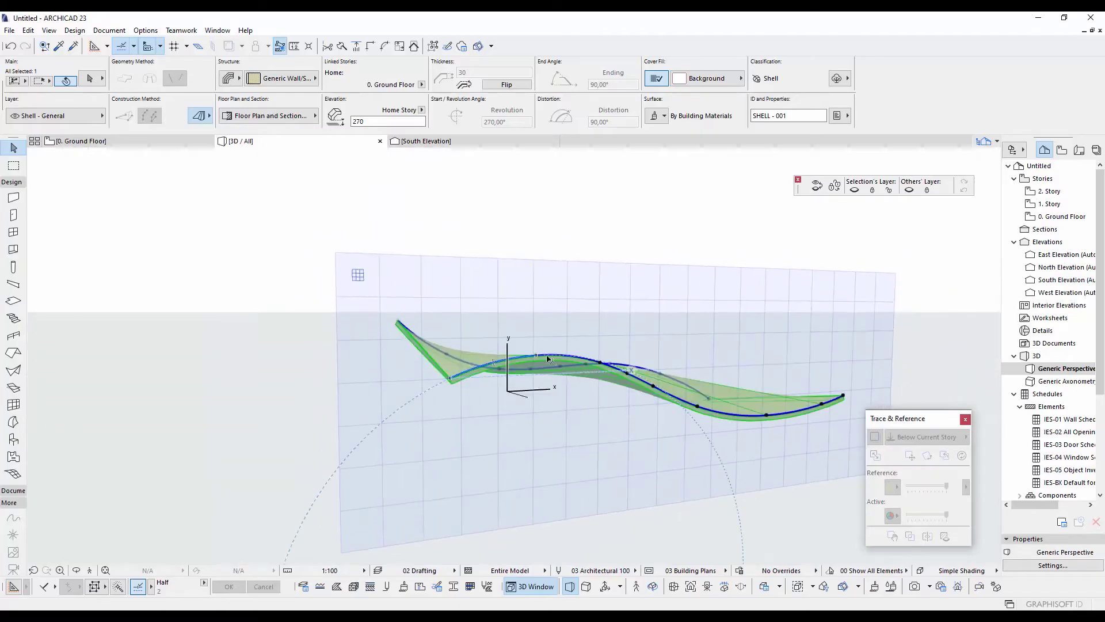
key(ctrl+e)
click(451, 381)
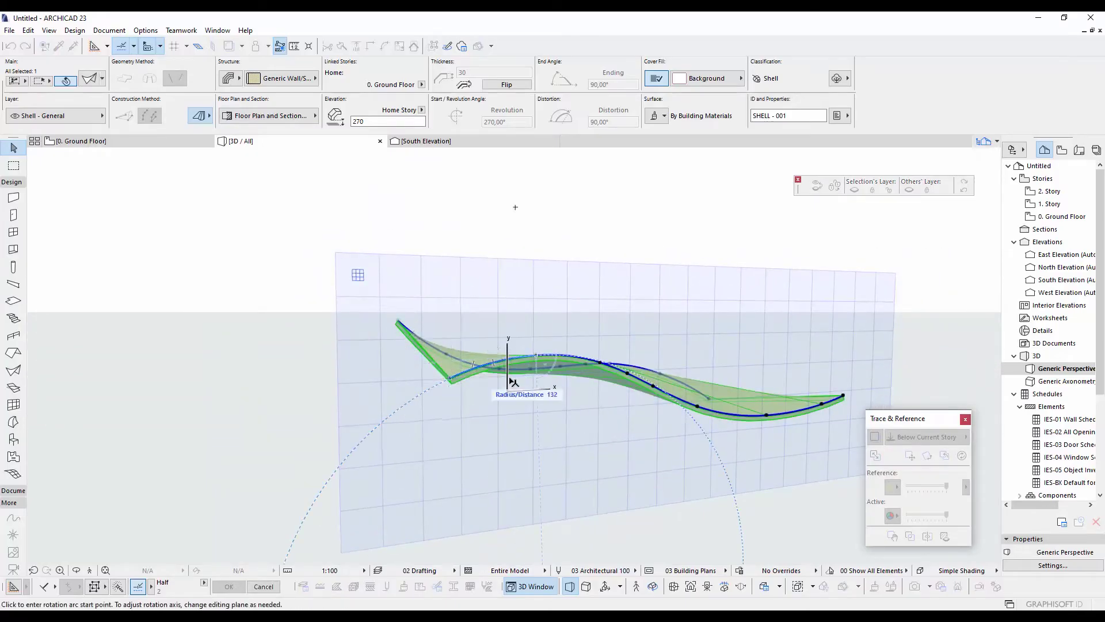
shift+middle_drag(506, 371, 708, 361)
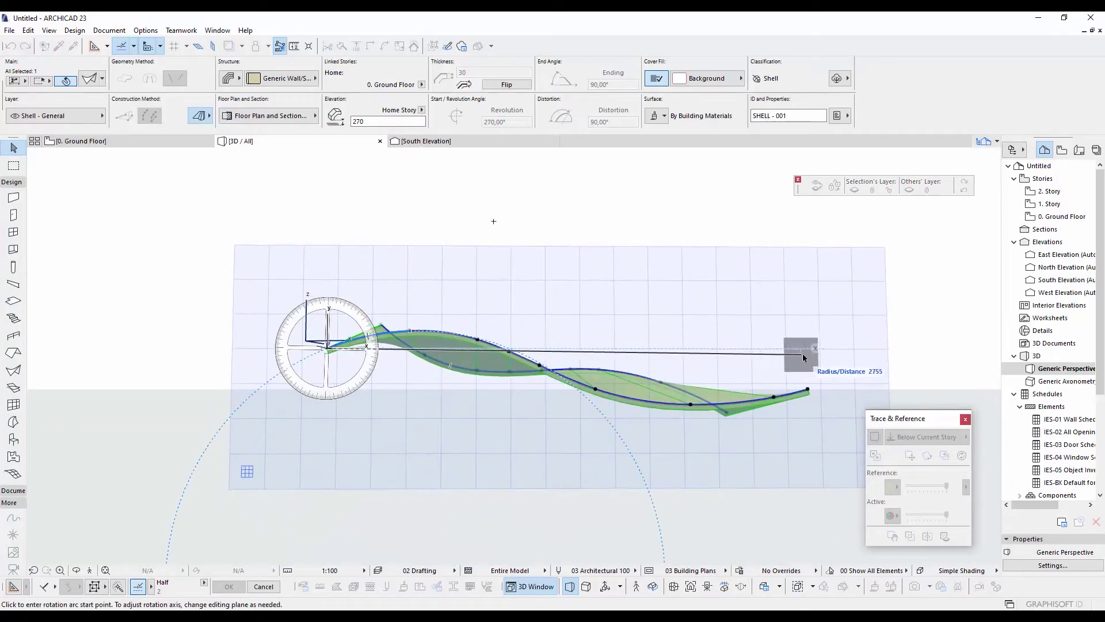
click(808, 391)
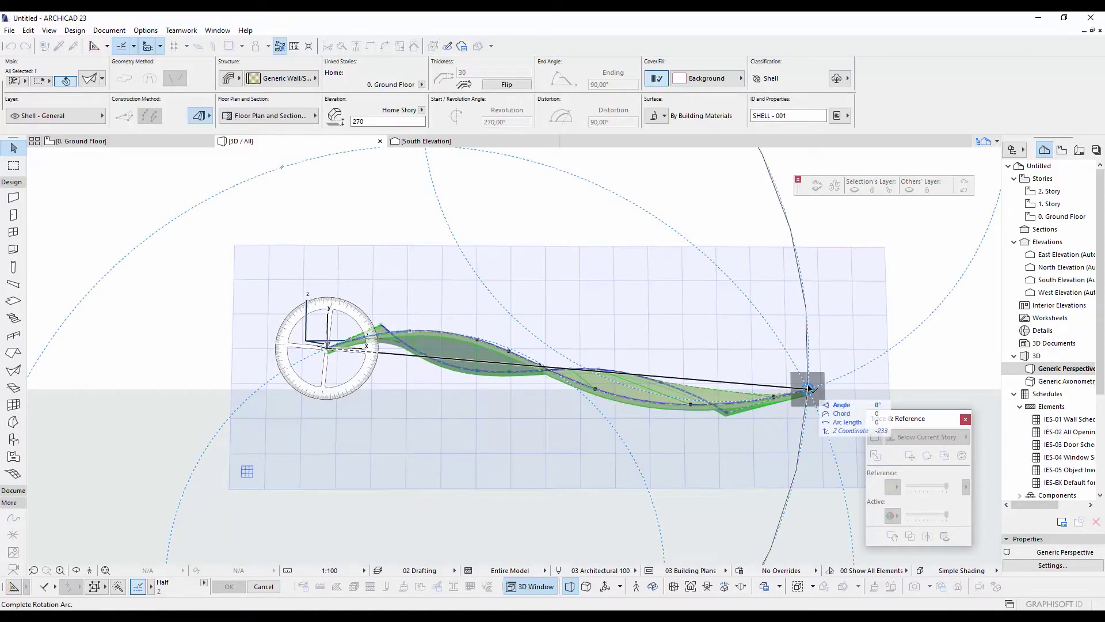
click(820, 353)
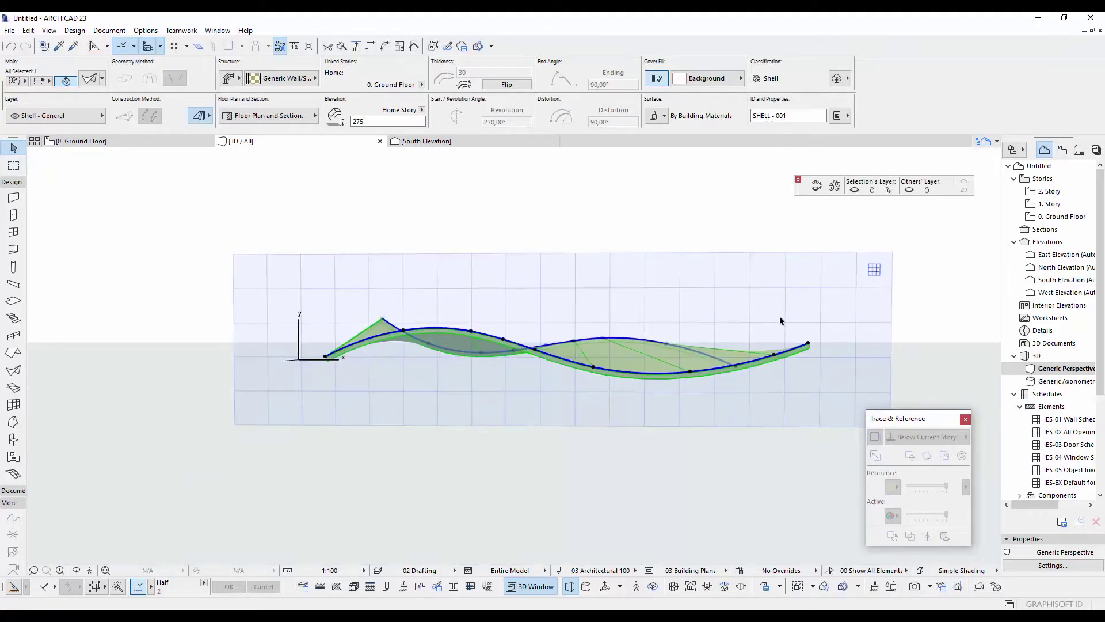
Step: Change the shell from a composite to a basic structure with the PR-05 Steel building material
click(226, 80)
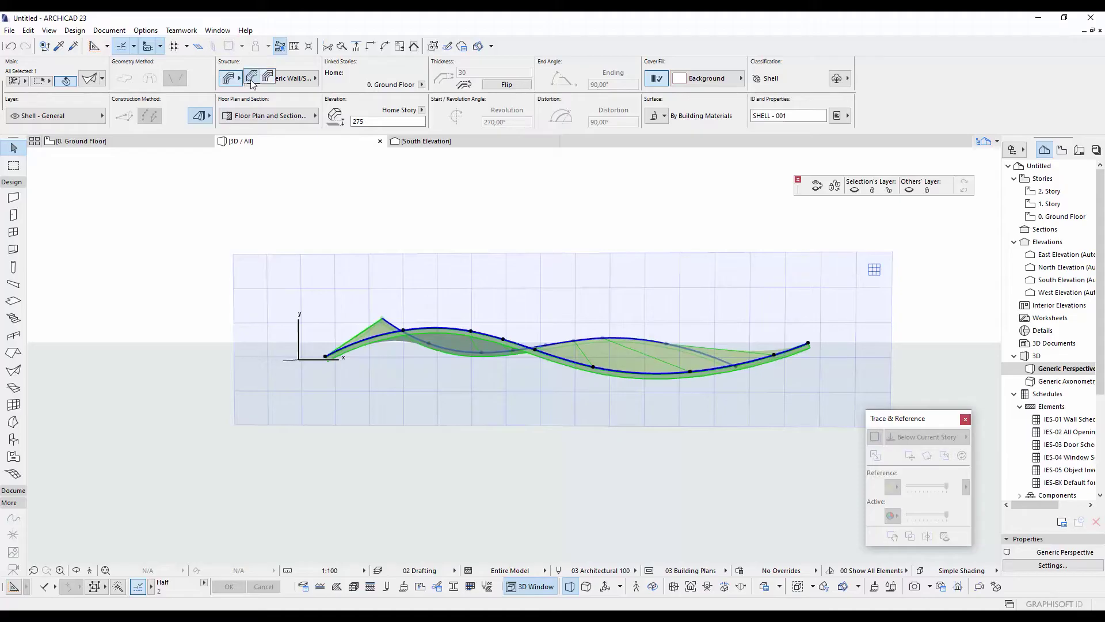
click(249, 80)
click(267, 81)
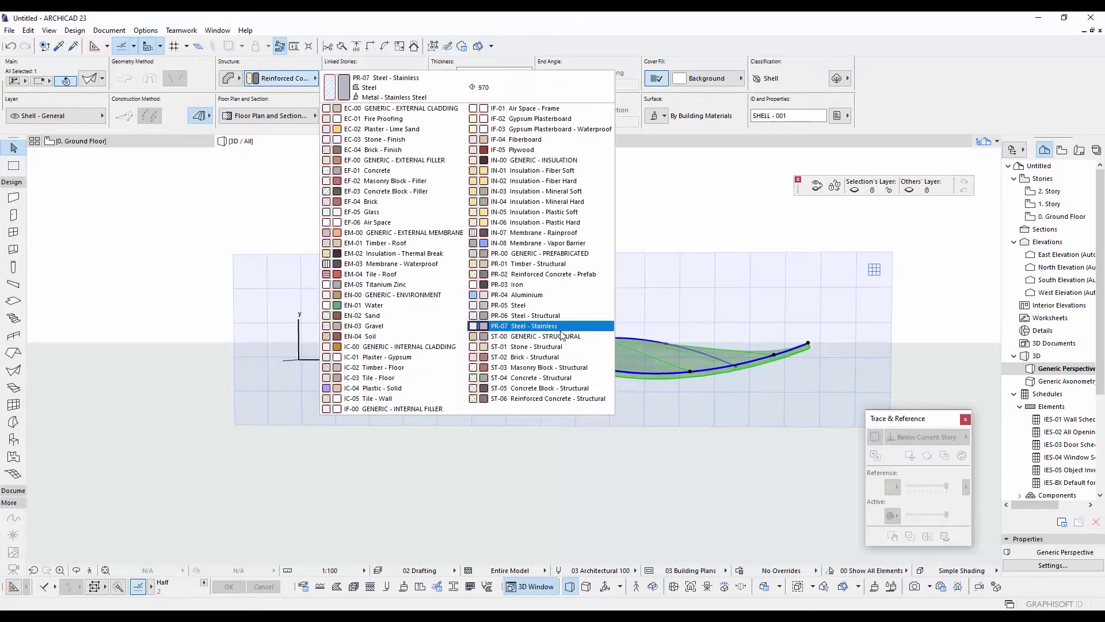
click(509, 308)
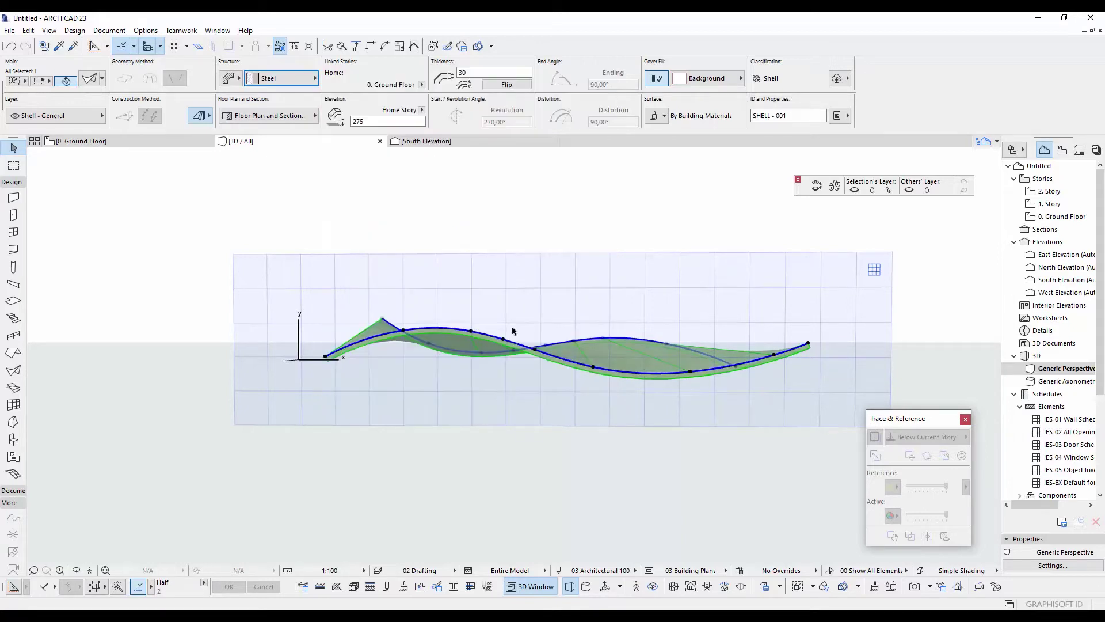
Step: Set the shell's thickness to 15 cm and deselect it
click(489, 73)
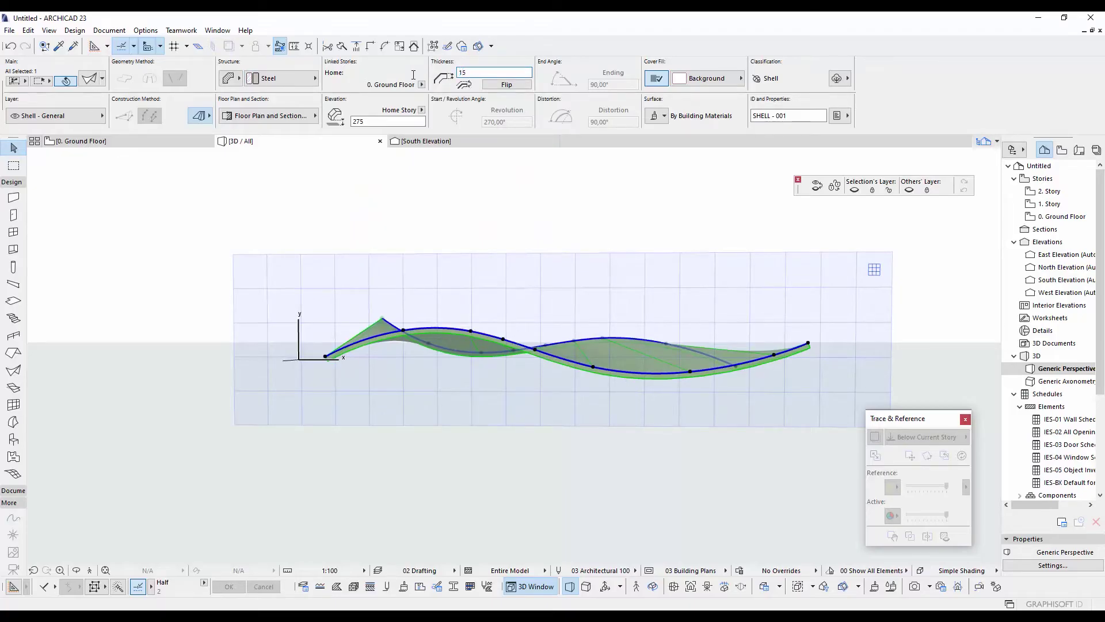
key(Return)
key(Escape)
mouse_move(477, 259)
shift+middle_down()
mouse_move(643, 300)
mouse_move(595, 364)
mouse_move(712, 323)
mouse_move(573, 360)
mouse_move(607, 375)
shift+middle_up()
mouse_move(576, 370)
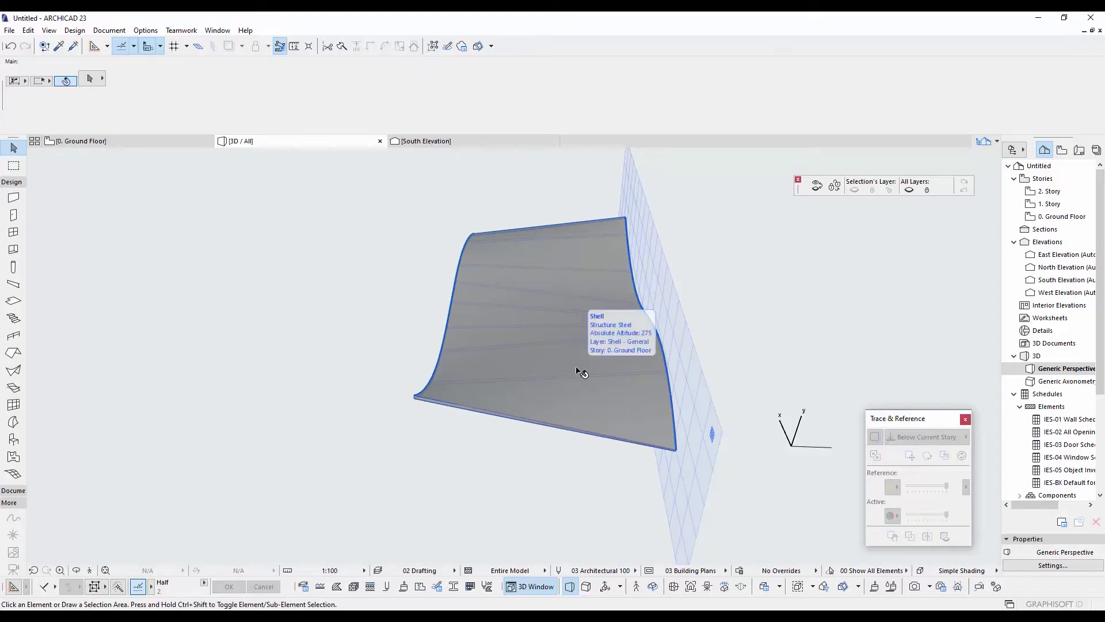
Step: On the ground floor plan, rotate the shell about its north-west corner until its long edges run horizontally
mouse_move(574, 370)
shift+middle_down()
mouse_move(518, 370)
mouse_move(745, 349)
shift+middle_up()
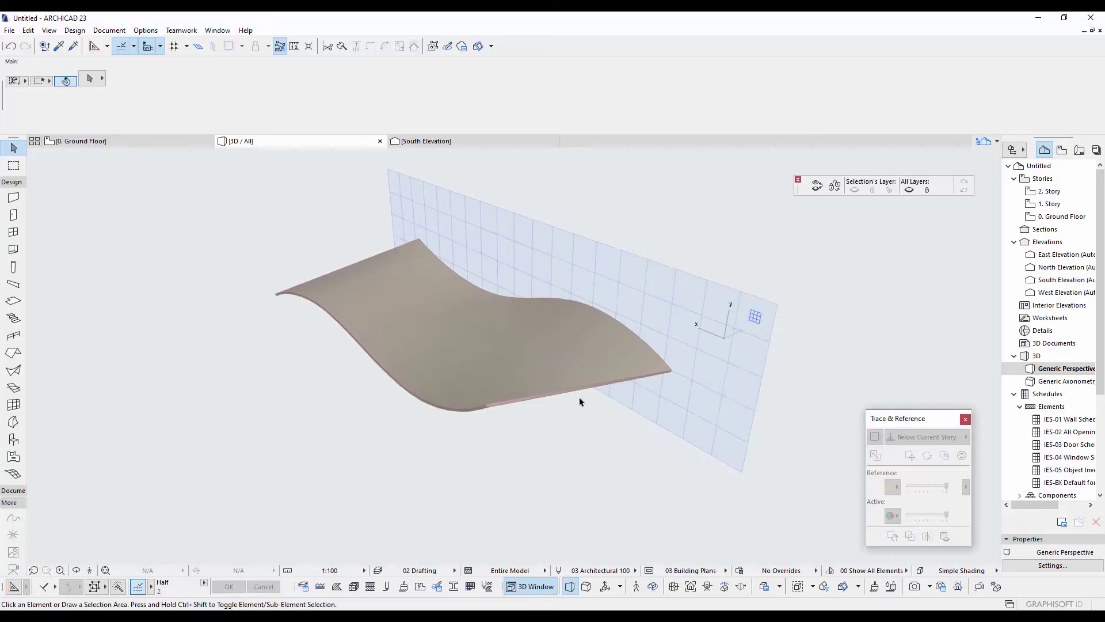
mouse_move(580, 399)
shift+middle_down()
mouse_move(589, 374)
mouse_move(644, 382)
shift+middle_up()
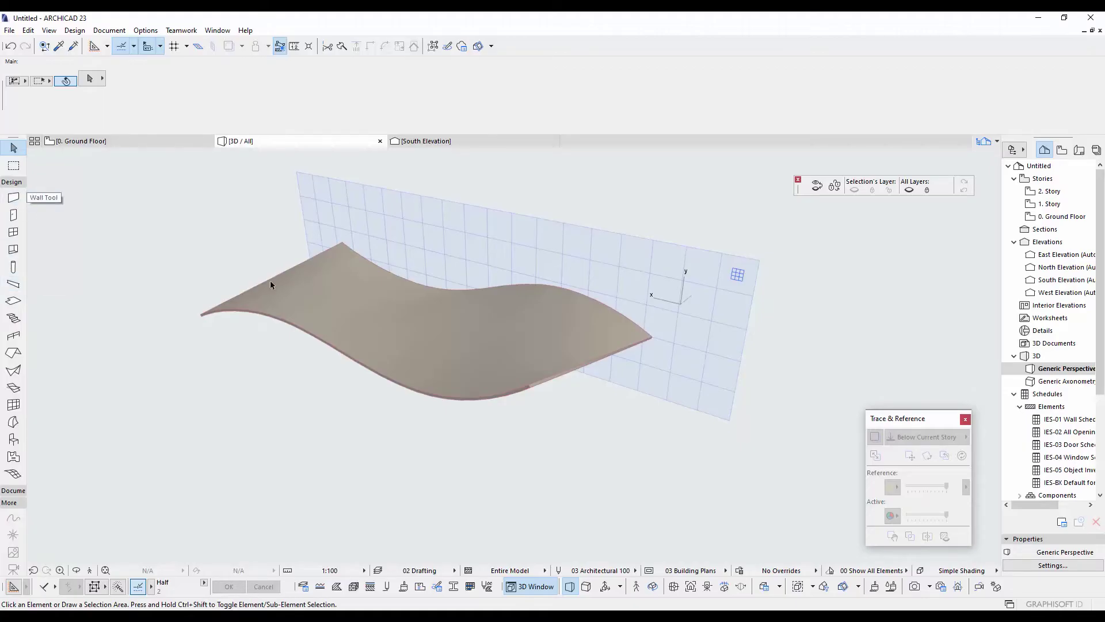
key(F2)
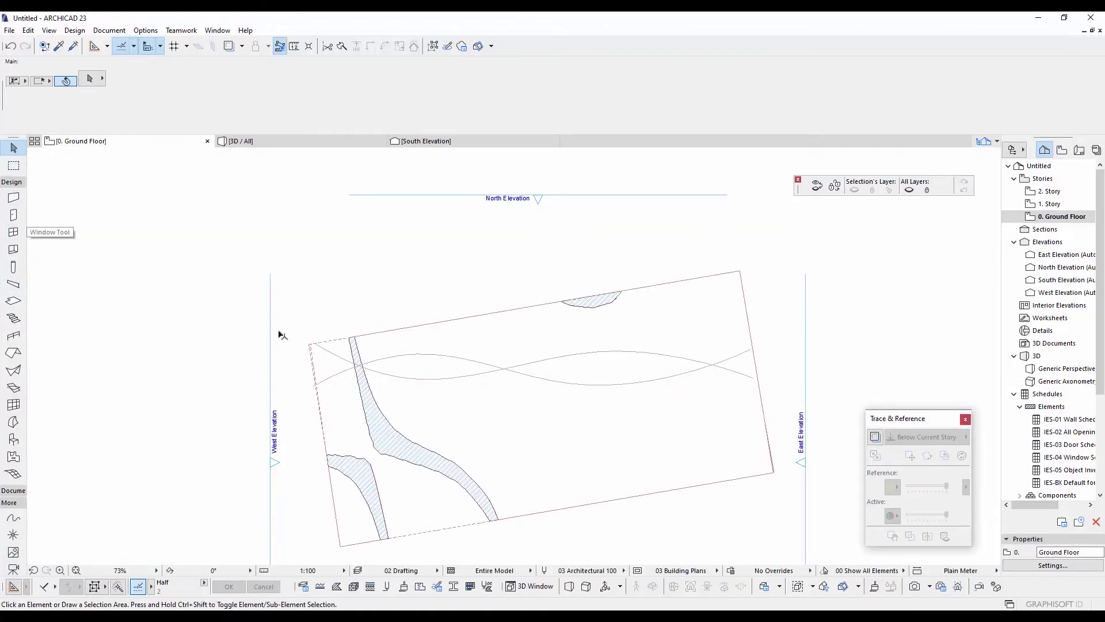
middle_drag(395, 351, 400, 328)
scroll(430, 316, down, 4)
click(474, 289)
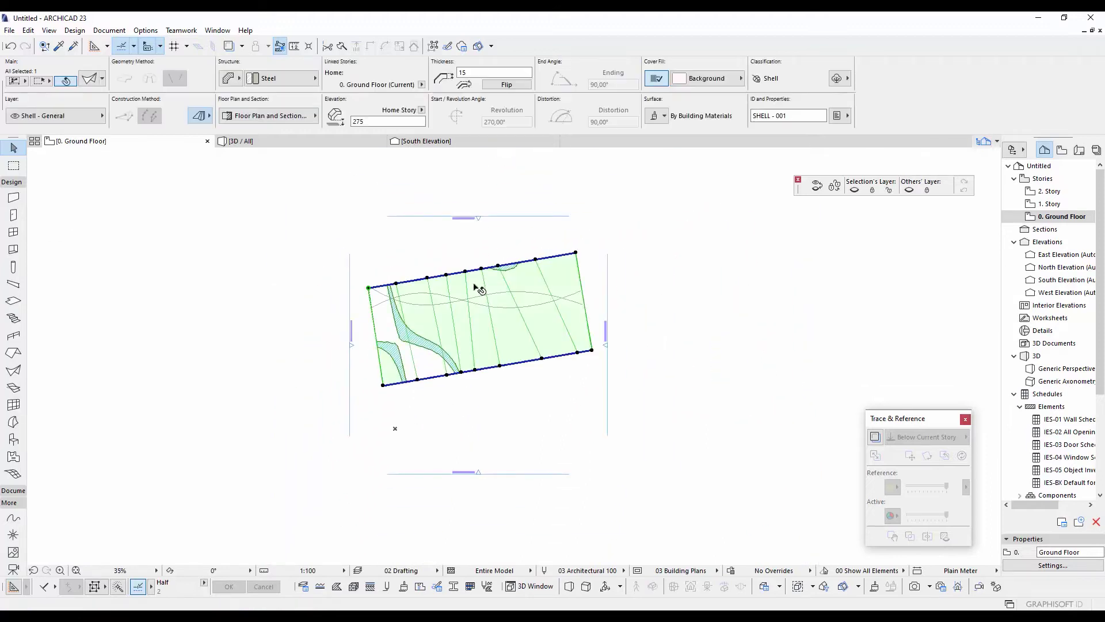
scroll(403, 323, up, 2)
key(ctrl+e)
click(310, 287)
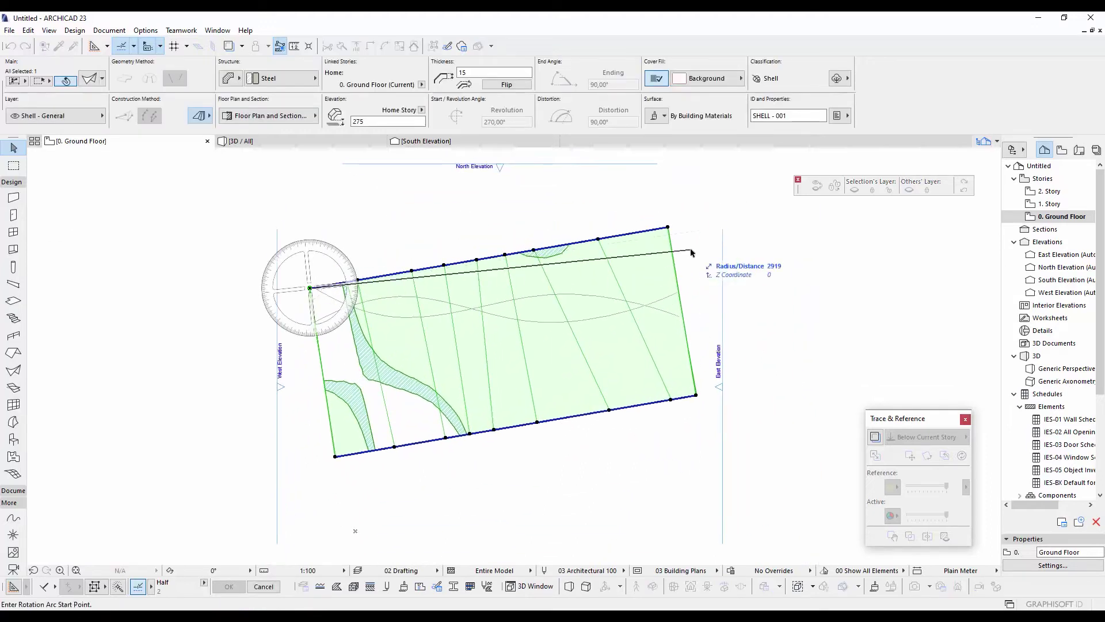
click(668, 228)
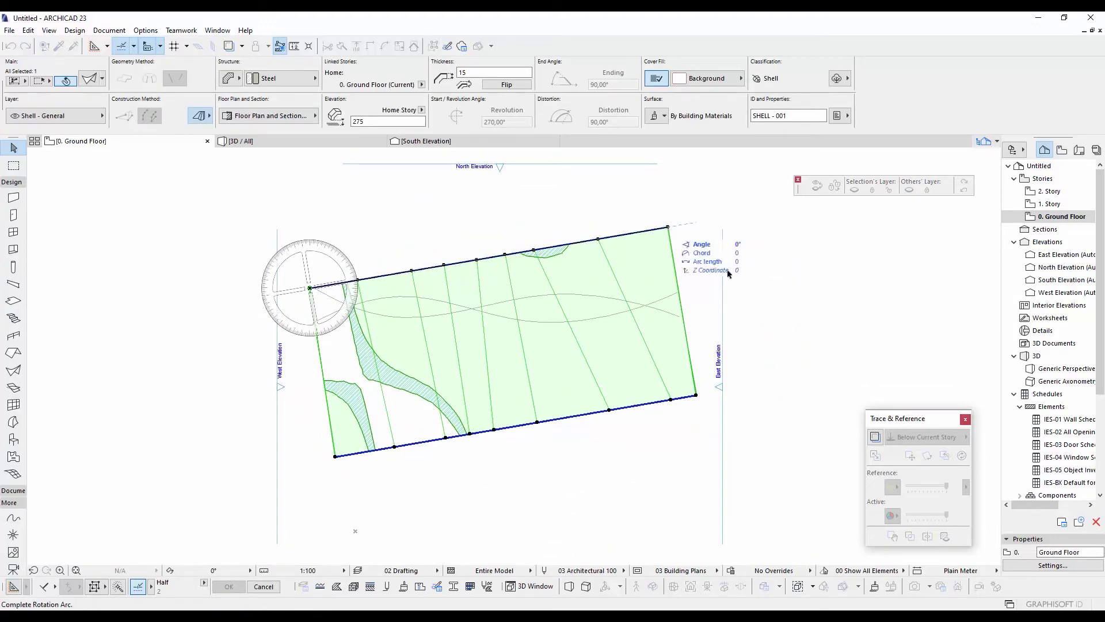
click(764, 289)
click(784, 294)
middle_drag(552, 367, 570, 349)
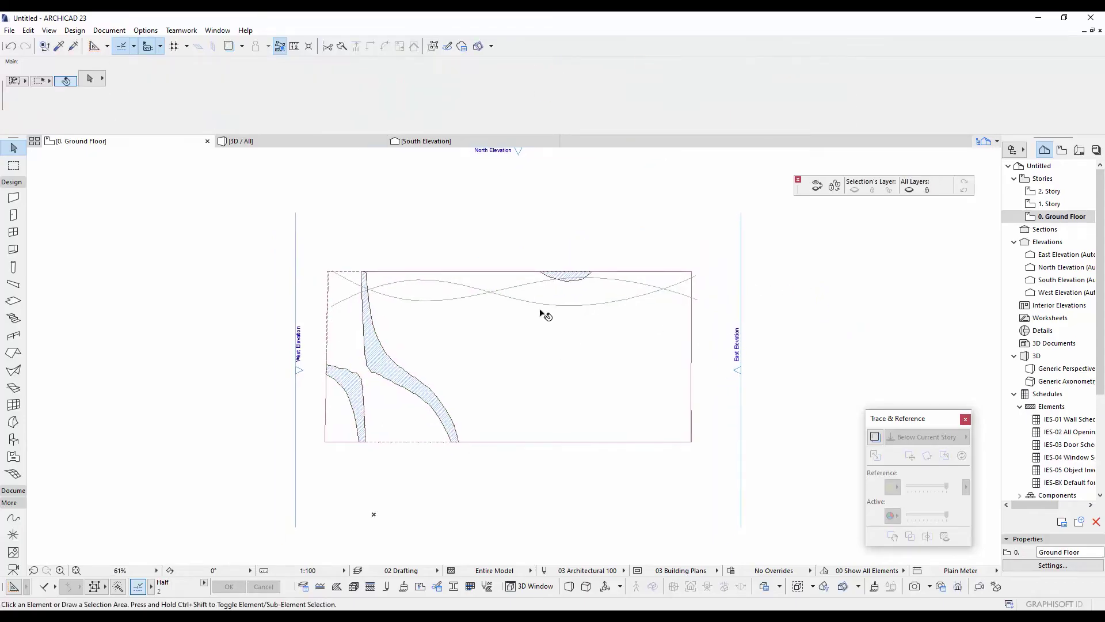
Step: Delete the two leftover wavy spline curves from the ground floor plan
click(540, 307)
key(Escape)
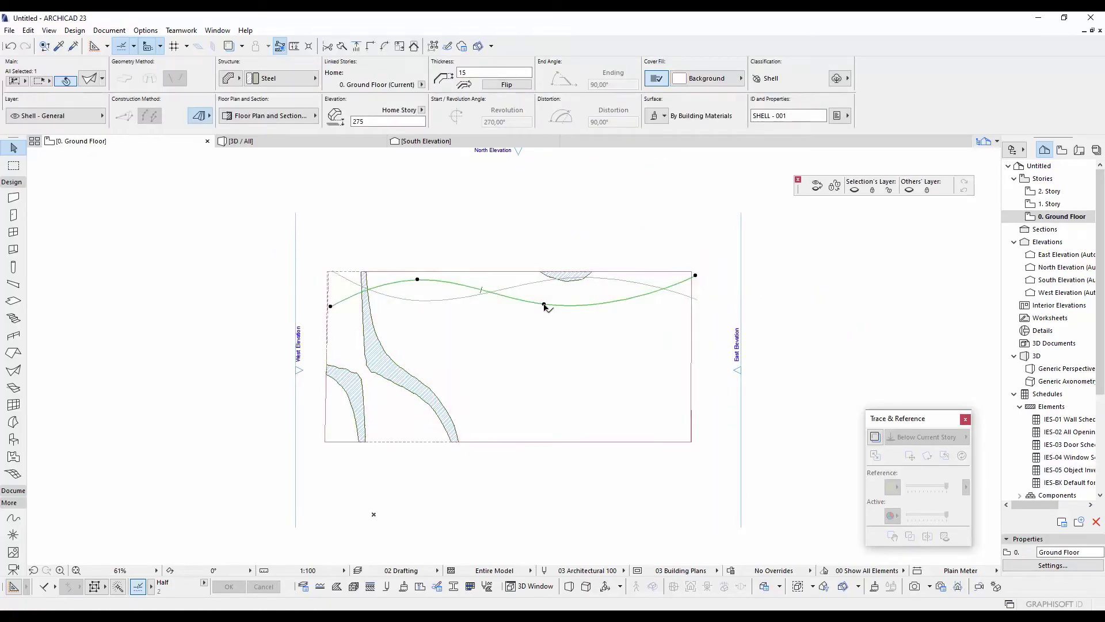
click(506, 296)
key(Delete)
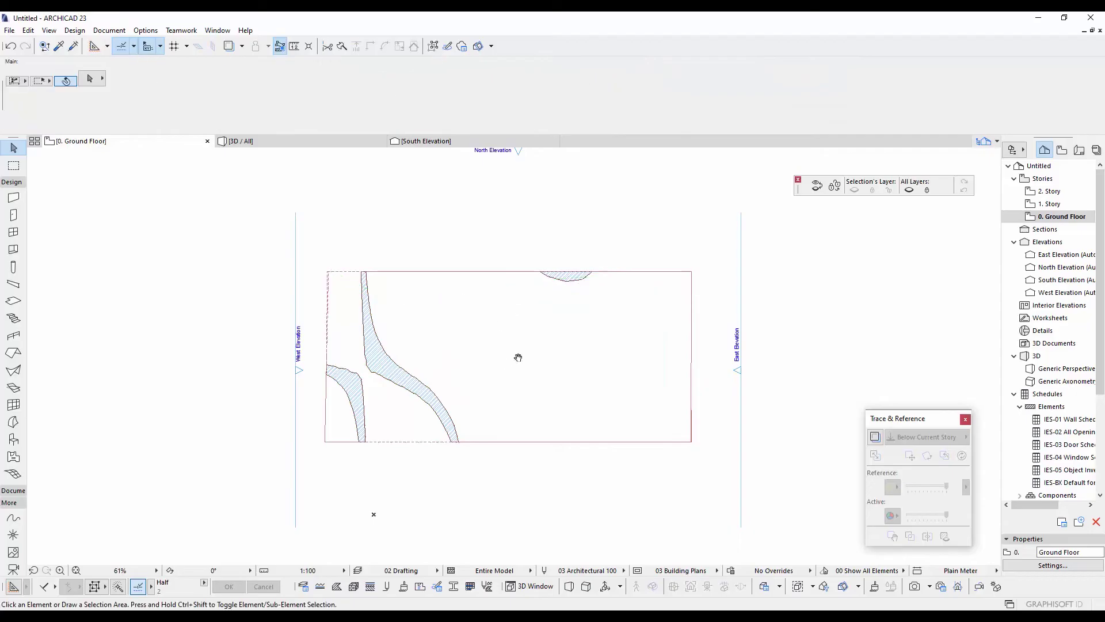
Step: Set up the Wall tool with a basic GENERIC - STRUCTURAL structure, 12 cm thick, with its reference line on the outside face
mouse_move(518, 357)
middle_down()
mouse_move(518, 339)
mouse_move(525, 350)
middle_up()
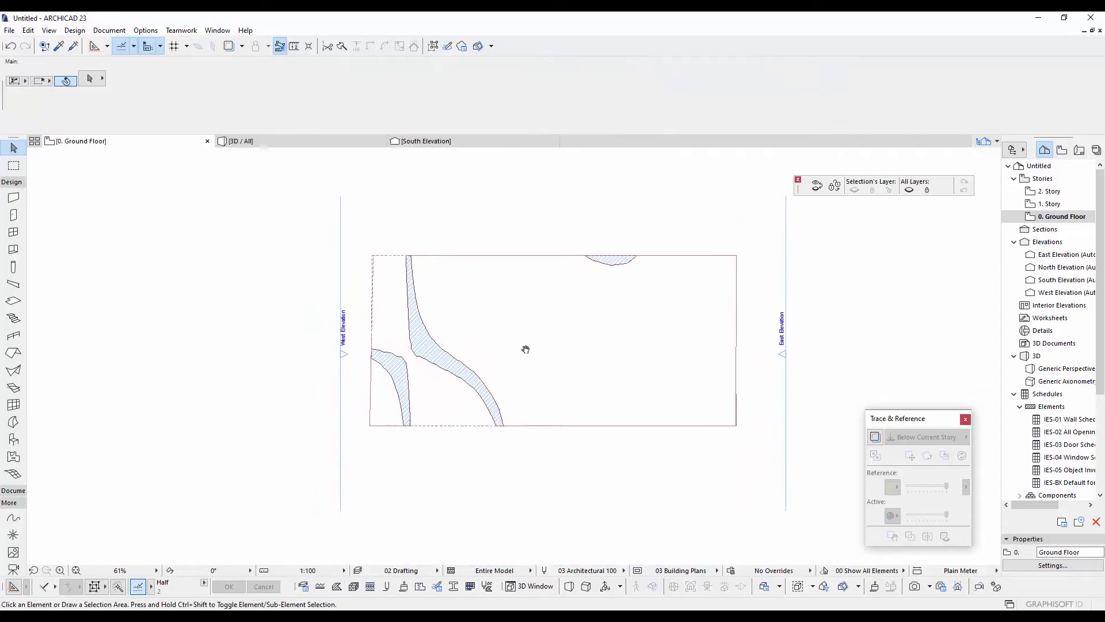
scroll(429, 373, up, 3)
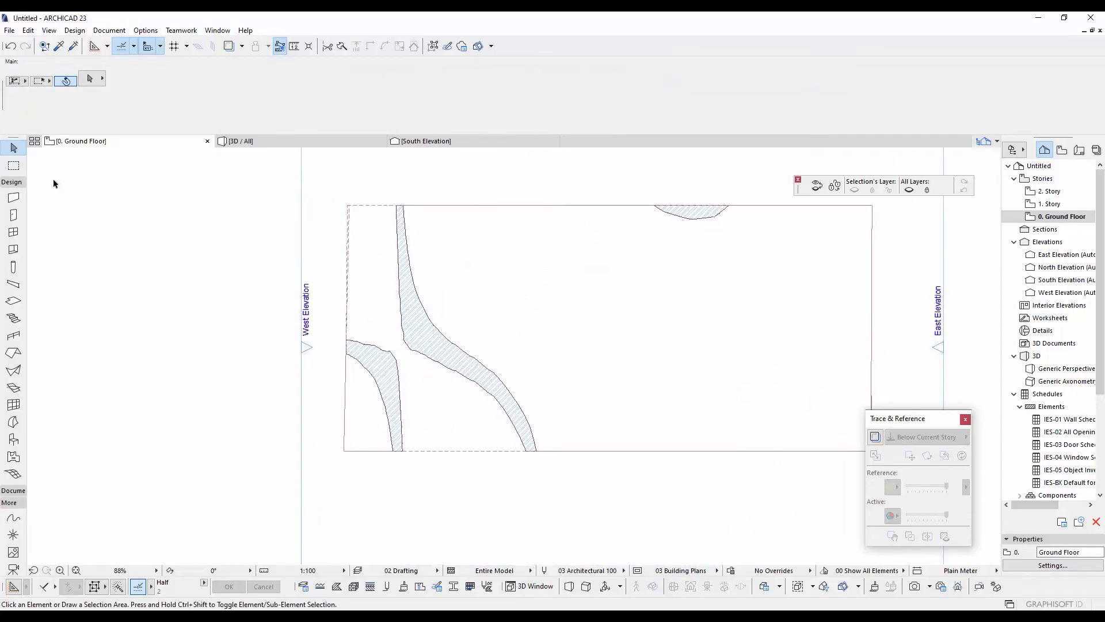
click(11, 197)
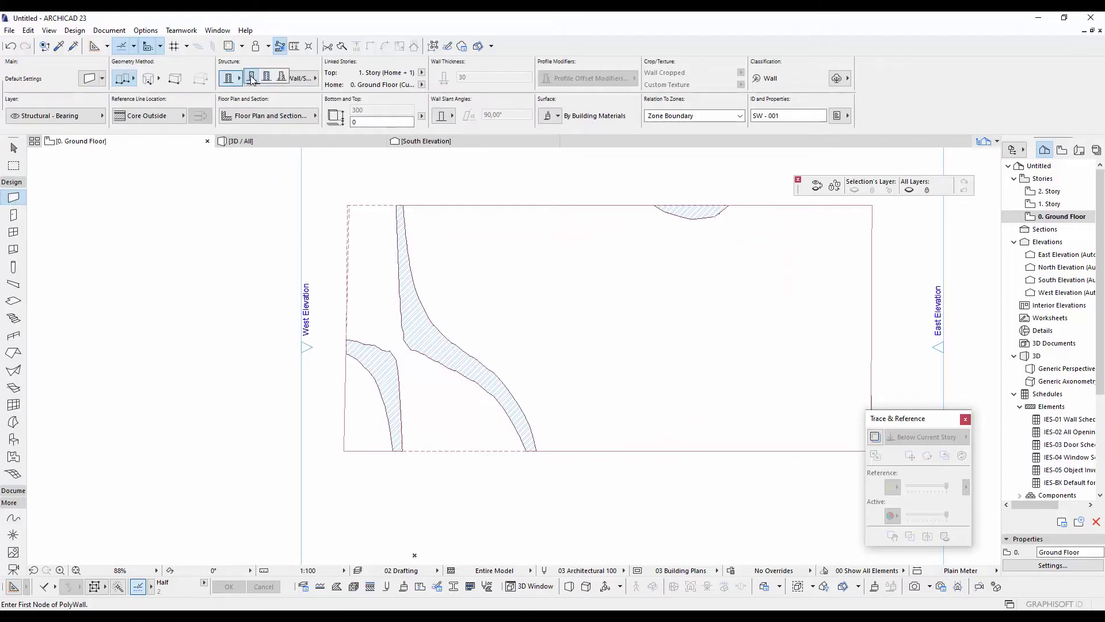
click(252, 79)
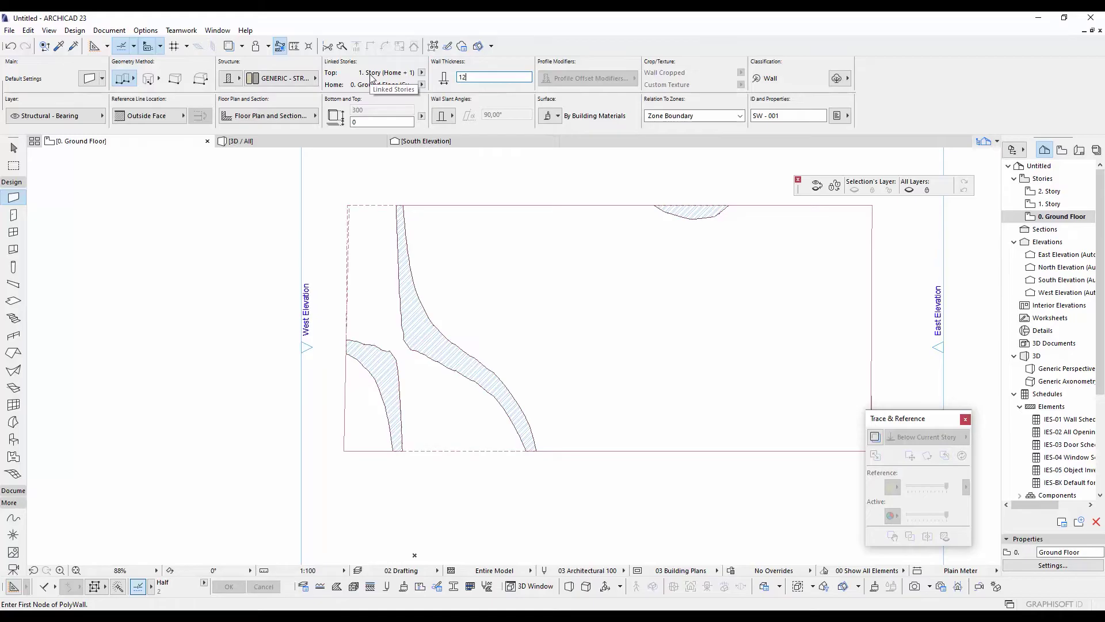
Step: Draw a closed rectangular run of four chained walls along the shell's outline, starting at its south-west corner
scroll(538, 365, down, 4)
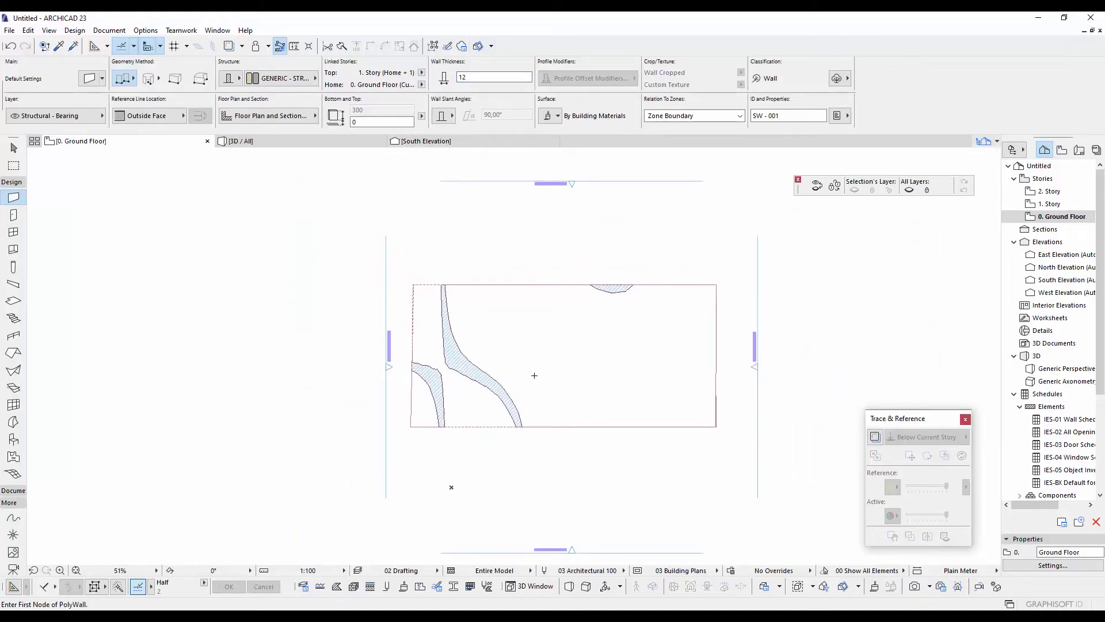
scroll(535, 375, up, 3)
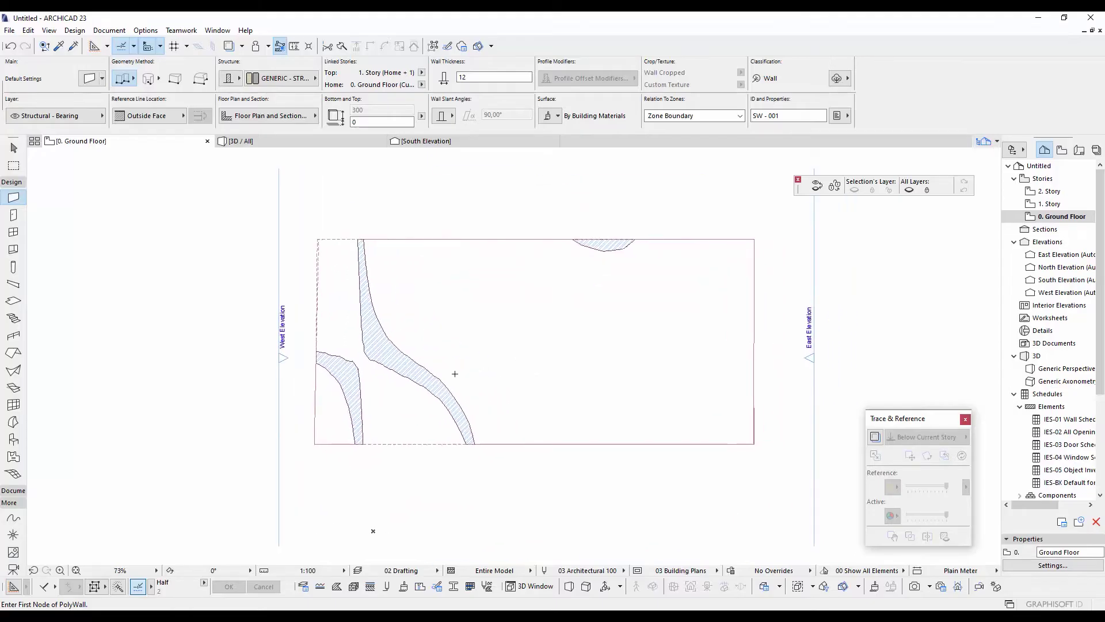
click(315, 443)
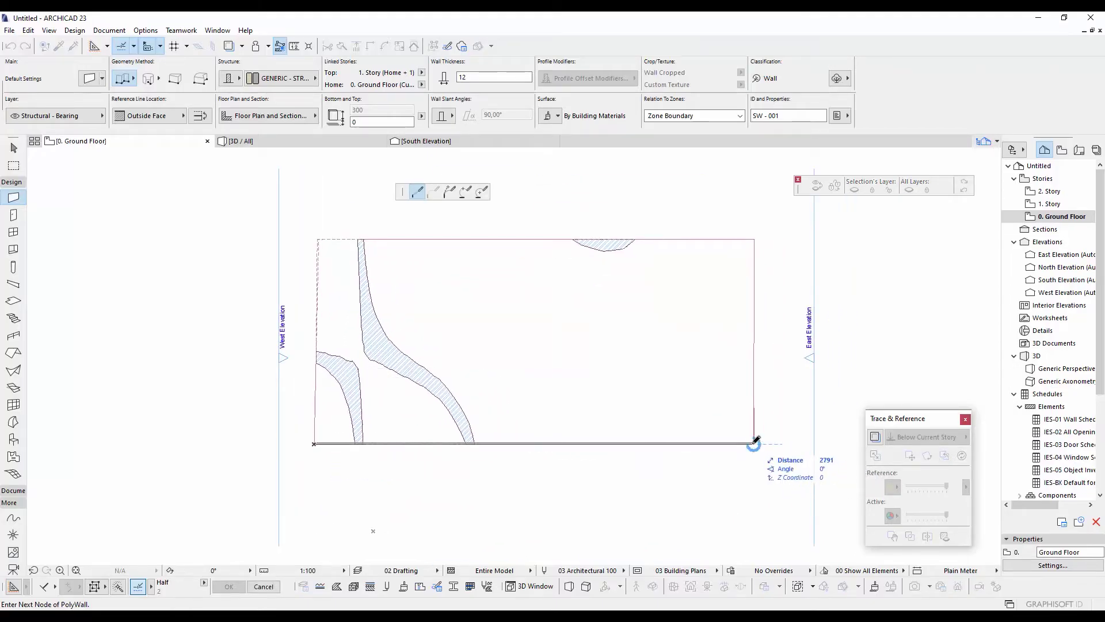
click(754, 443)
scroll(345, 433, up, 5)
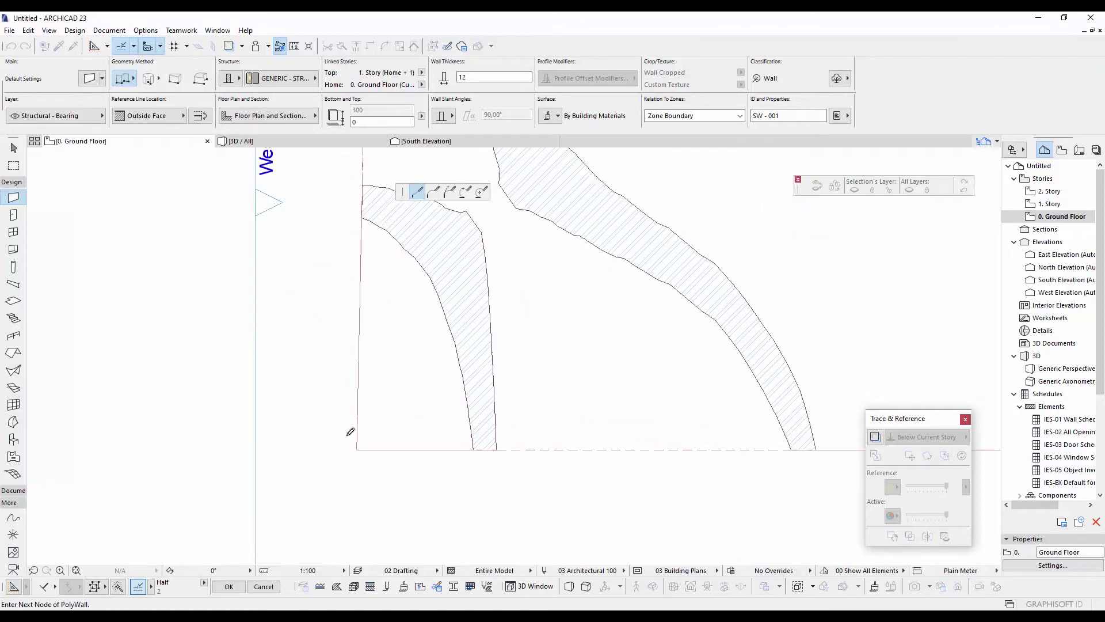
click(364, 456)
scroll(400, 419, down, 5)
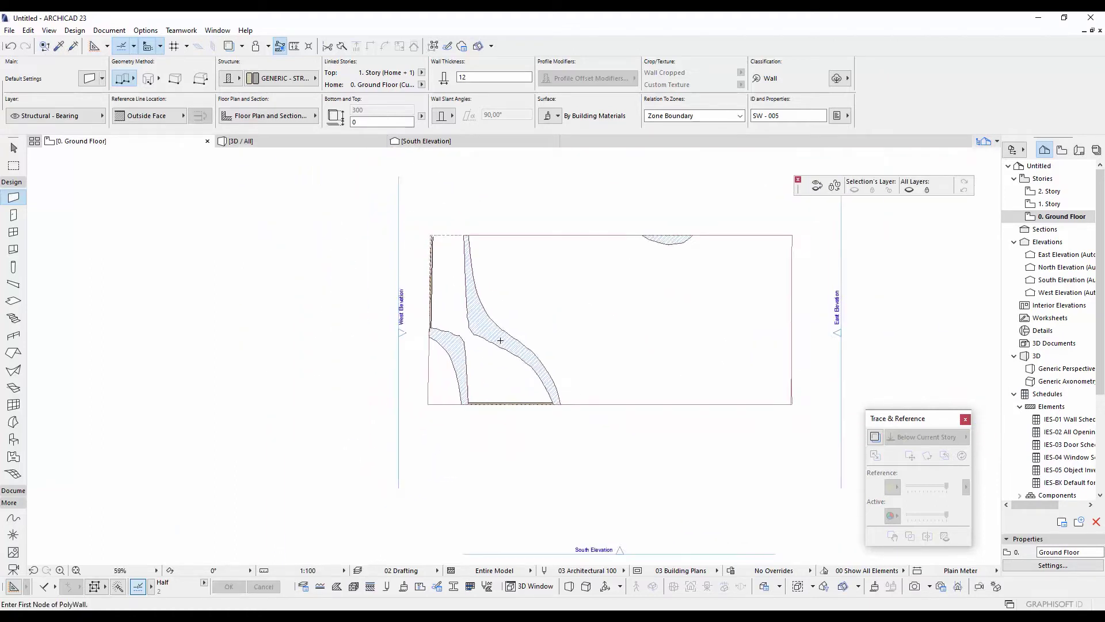
Step: In the 3D view, set all four walls to a 100 cm bottom offset, an unlinked top and a 400 cm height
key(F3)
shift+middle_drag(553, 287, 304, 289)
key(ctrl+a)
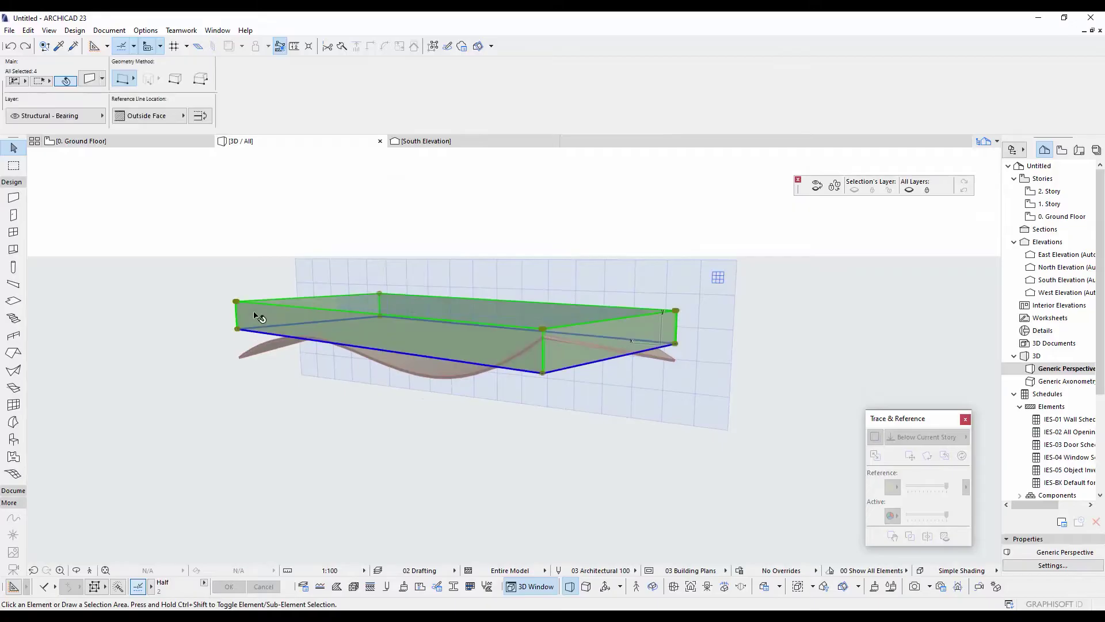
shift+middle_drag(402, 227, 386, 150)
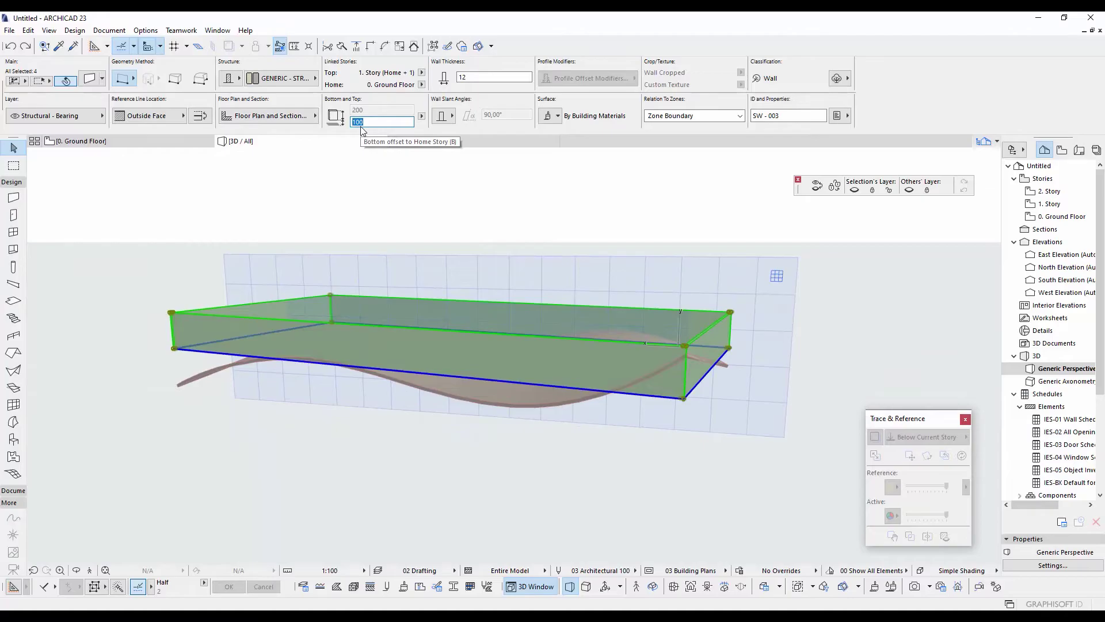
key(ctrl+t)
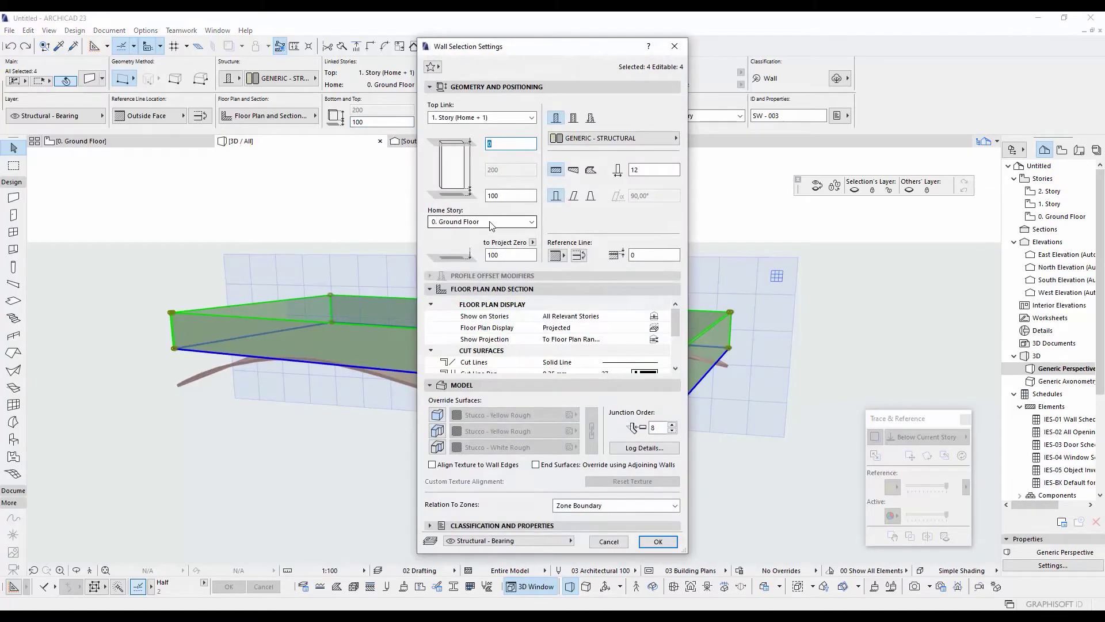
click(490, 120)
click(442, 162)
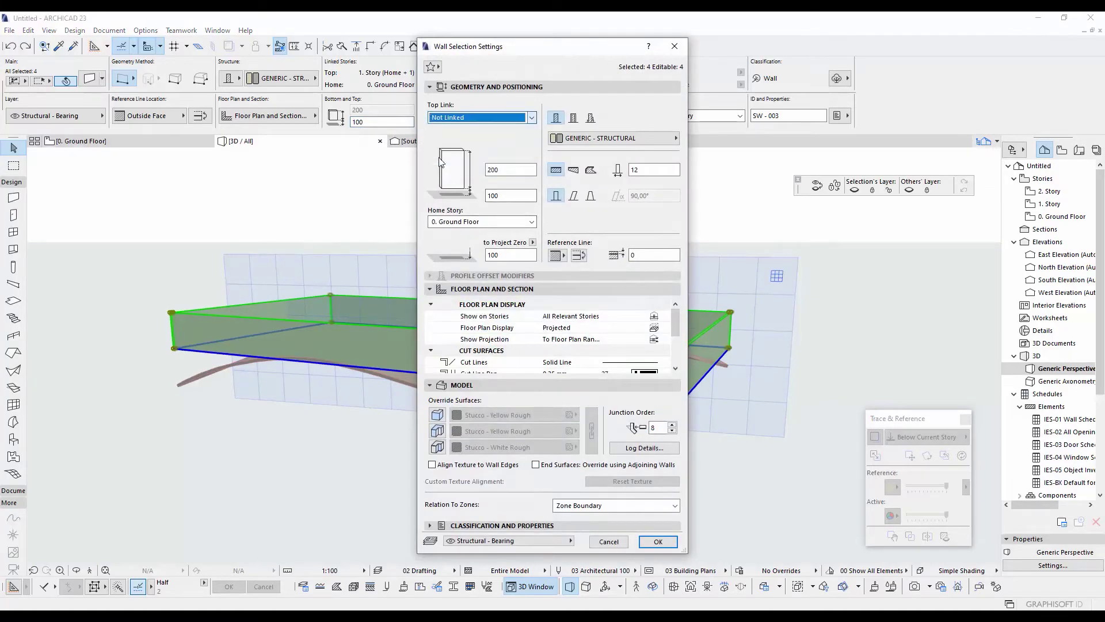
key(Tab)
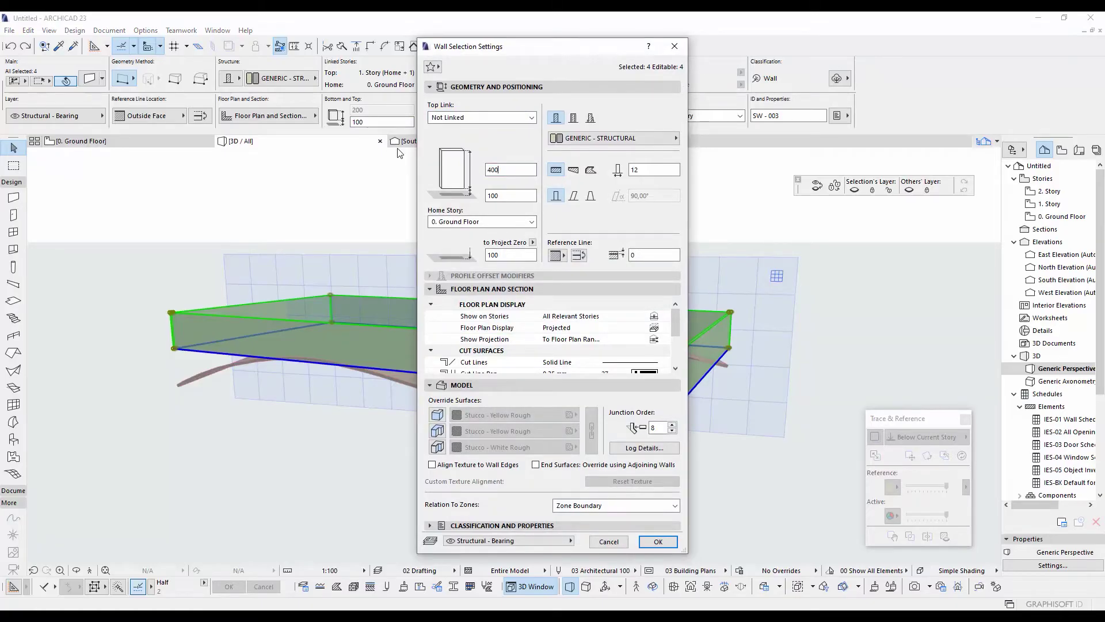
key(Return)
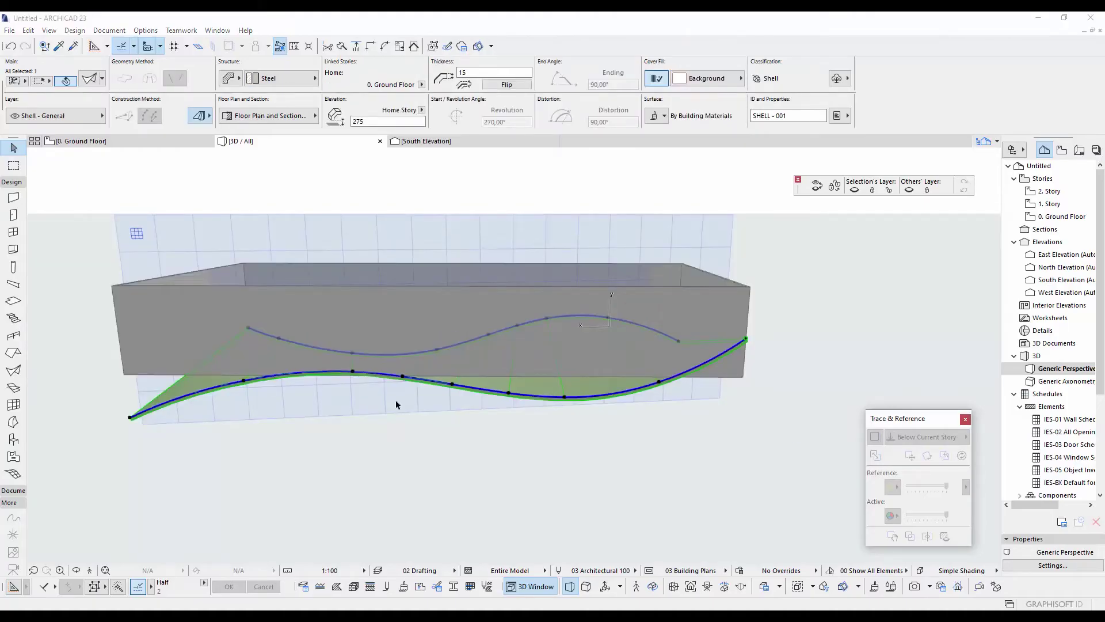
Step: Change the shell's home story to 1. Story, keeping its 275 cm offset so it rises by one level
key(ctrl+t)
click(476, 134)
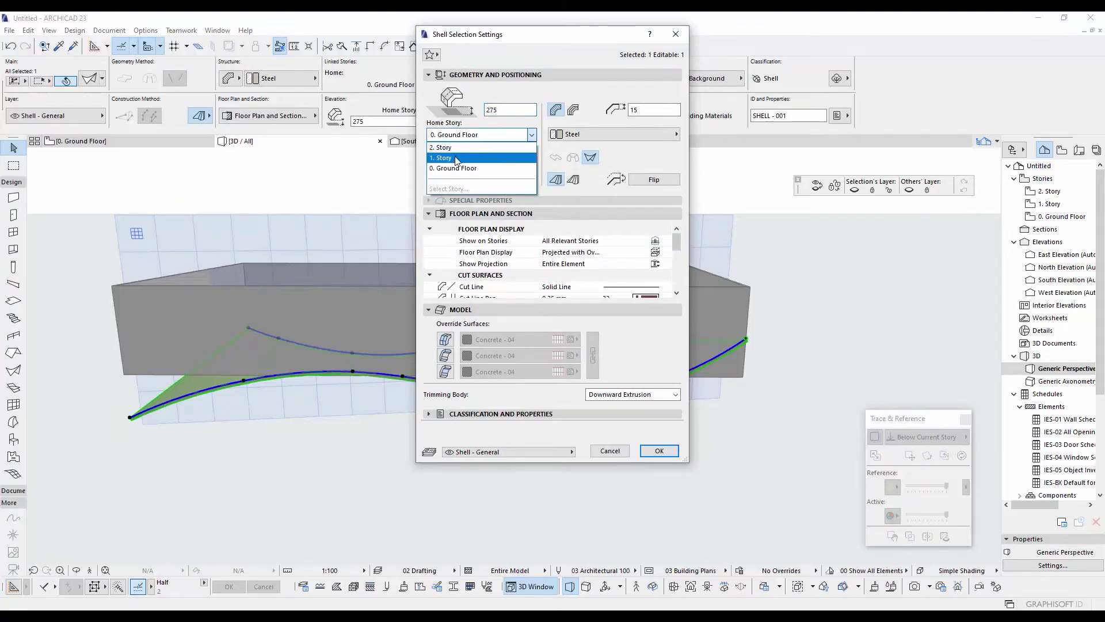
click(447, 157)
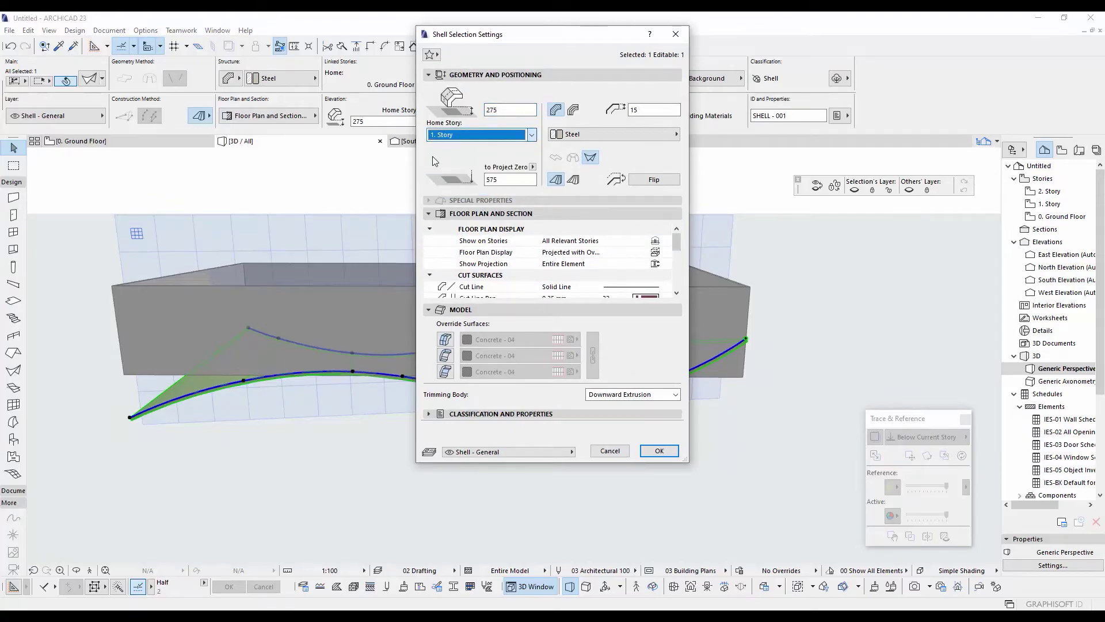
click(660, 451)
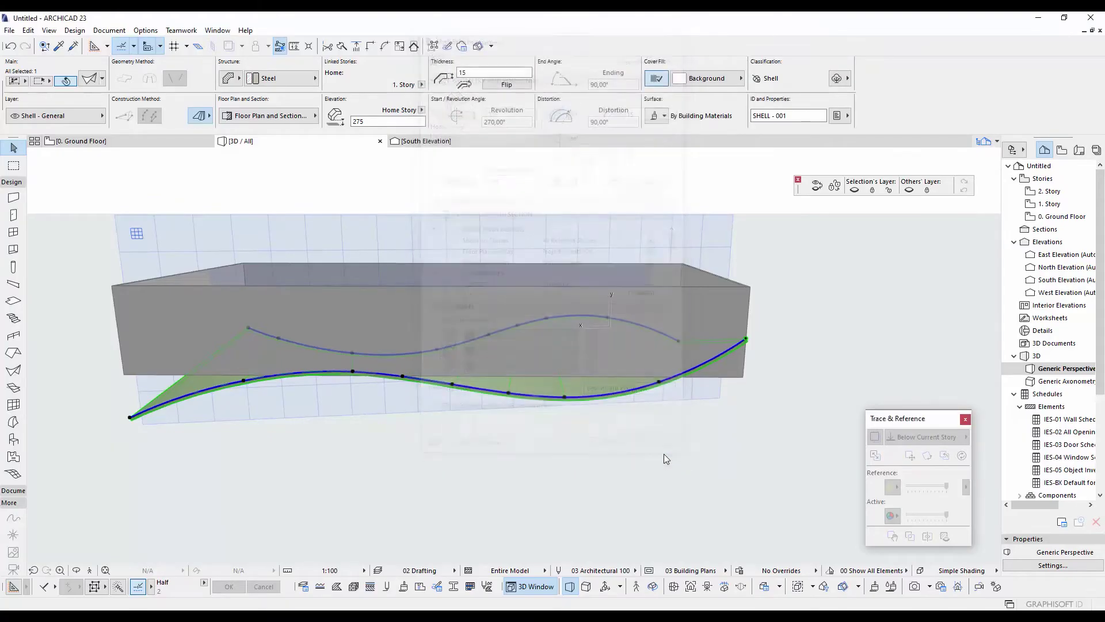
shift+middle_drag(444, 320, 624, 370)
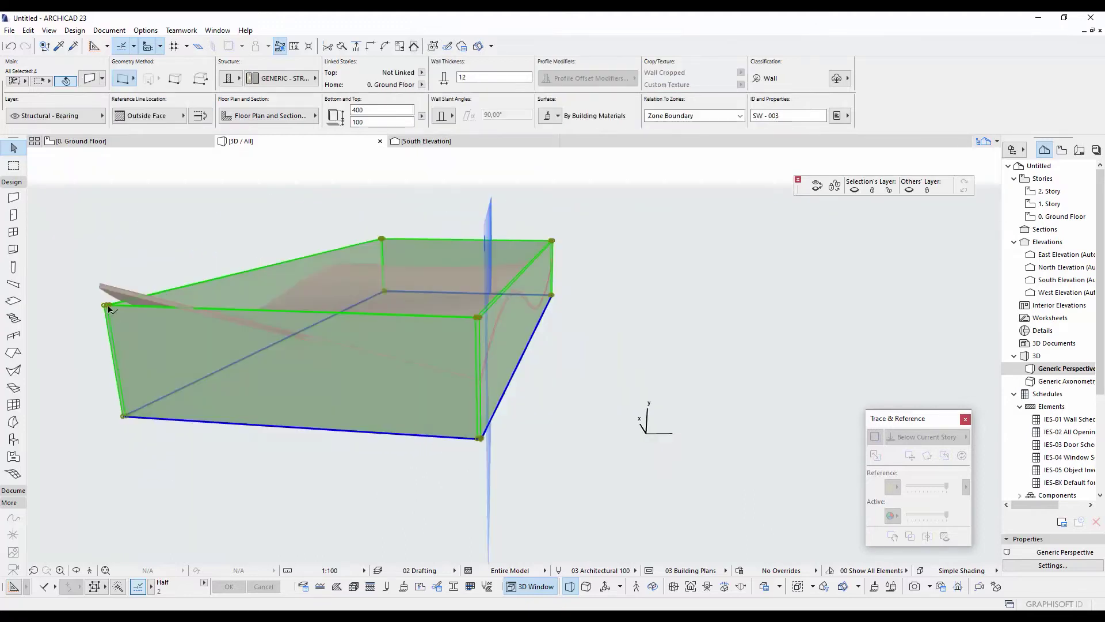
click(108, 308)
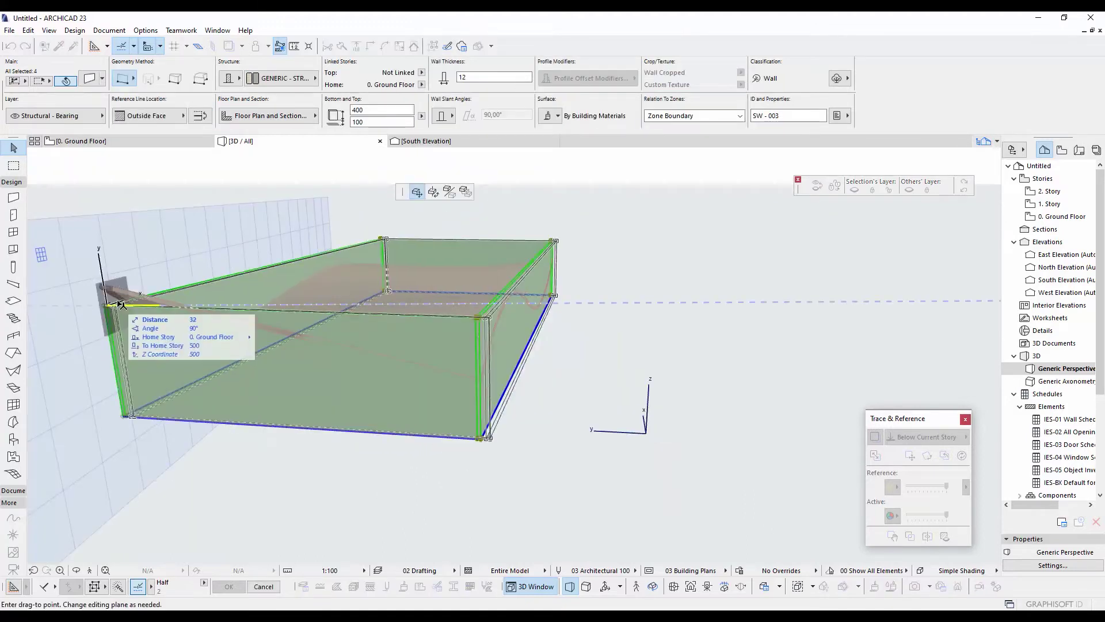
shift+middle_drag(74, 297, 150, 330)
shift+middle_drag(259, 337, 162, 328)
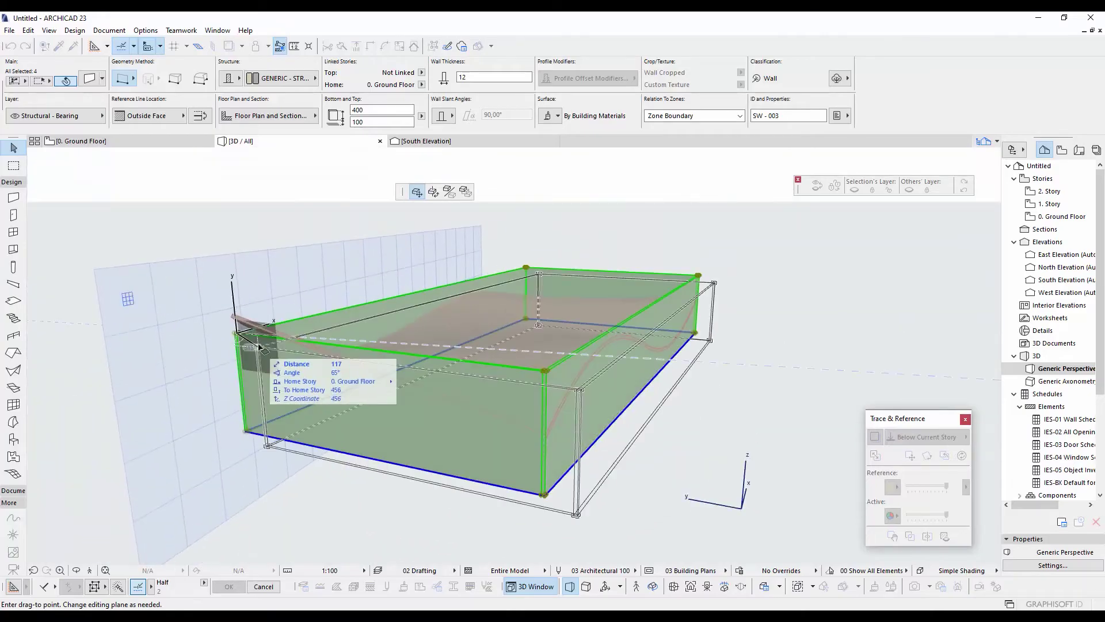
key(Escape)
Step: Suspend groups and stretch the four walls upward to a height of about 613 cm, above the shell's raised corner
click(434, 47)
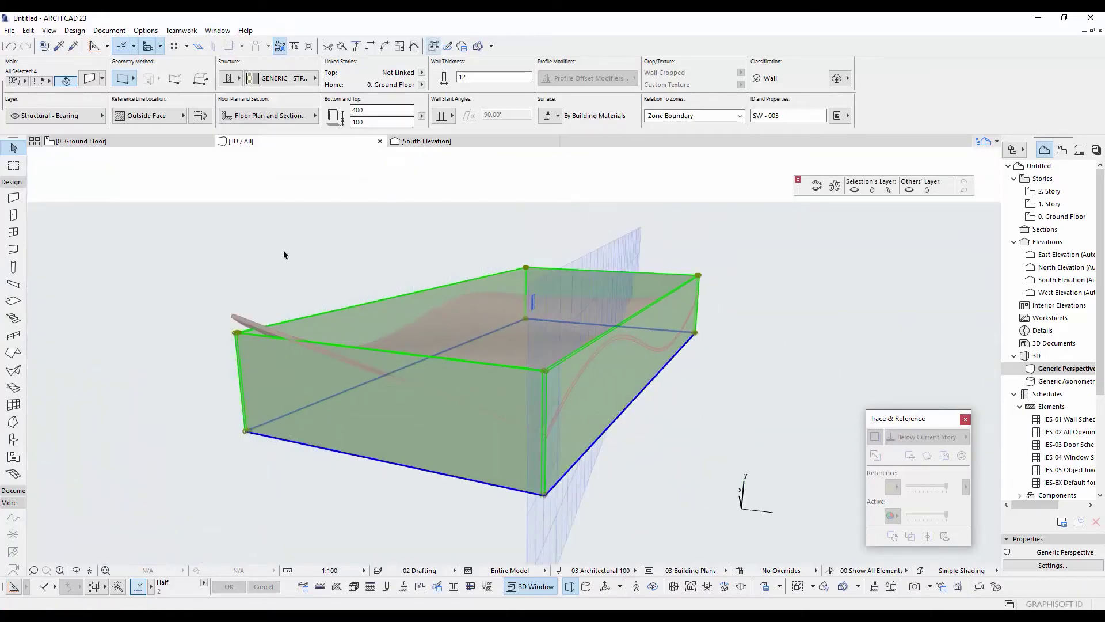
click(233, 334)
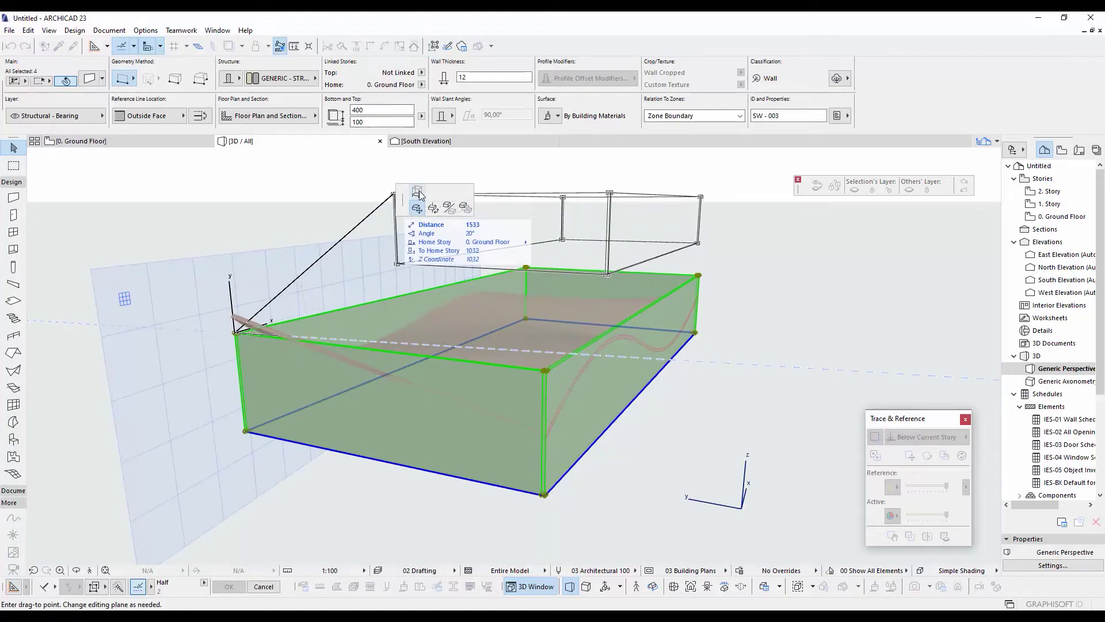
click(418, 193)
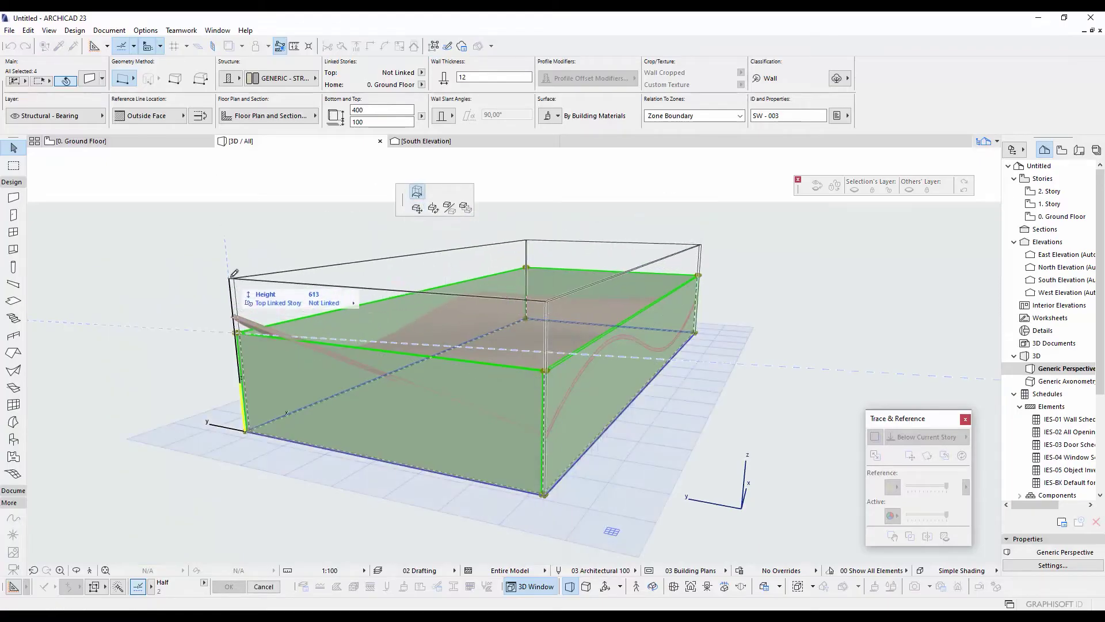
click(234, 274)
shift+middle_drag(286, 339, 173, 363)
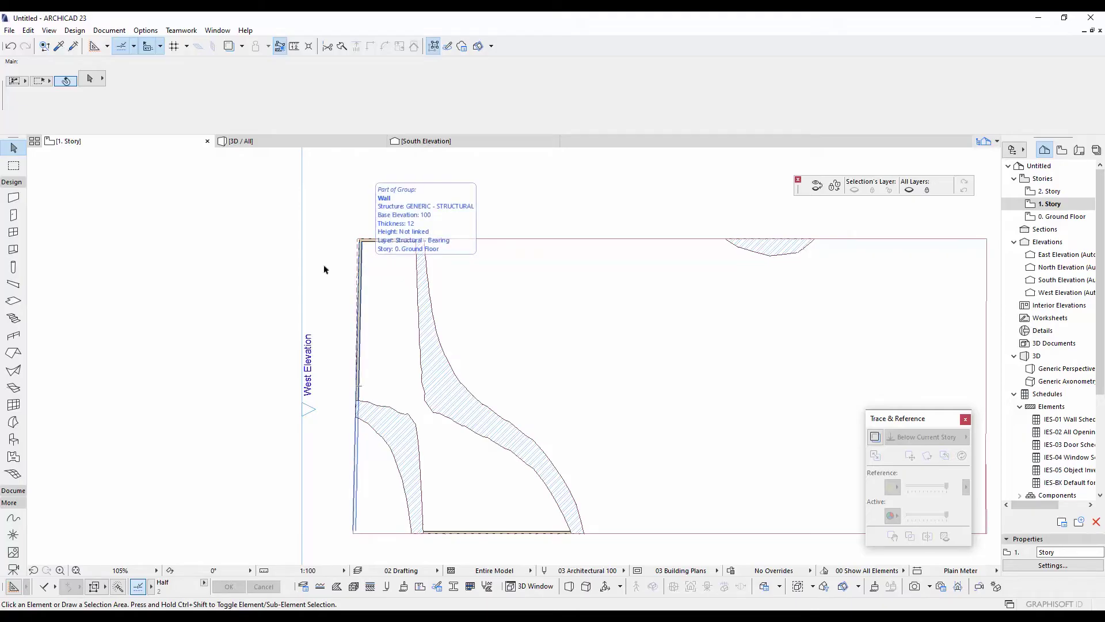
scroll(367, 270, up, 3)
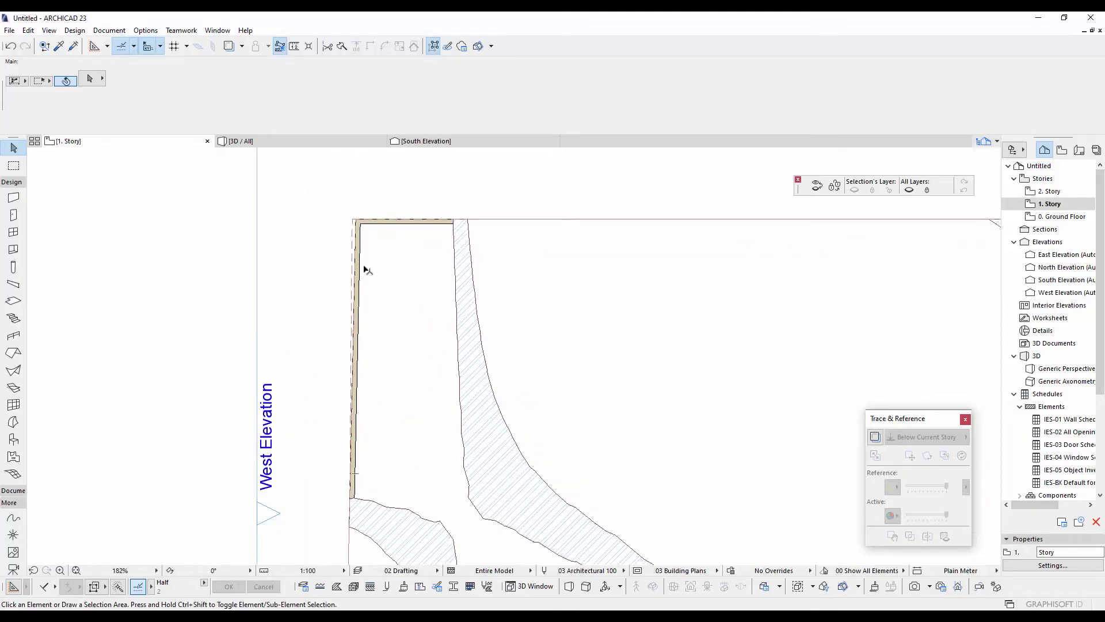
alt+click(366, 270)
scroll(367, 270, down, 4)
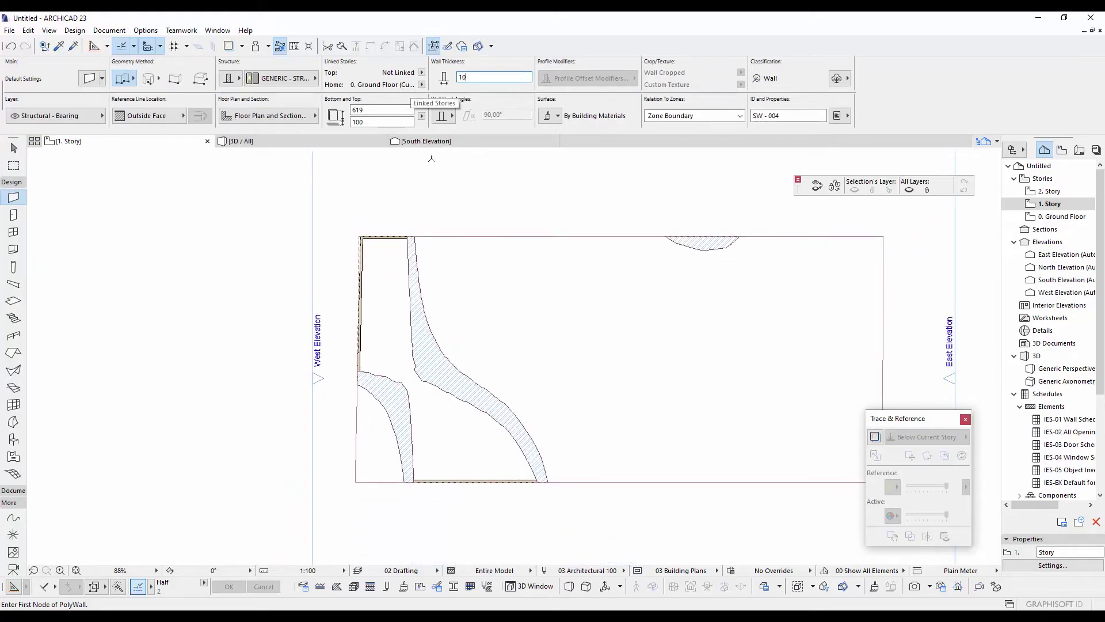
mouse_move(476, 328)
middle_down()
mouse_move(461, 281)
mouse_move(457, 327)
middle_up()
scroll(360, 270, up, 1)
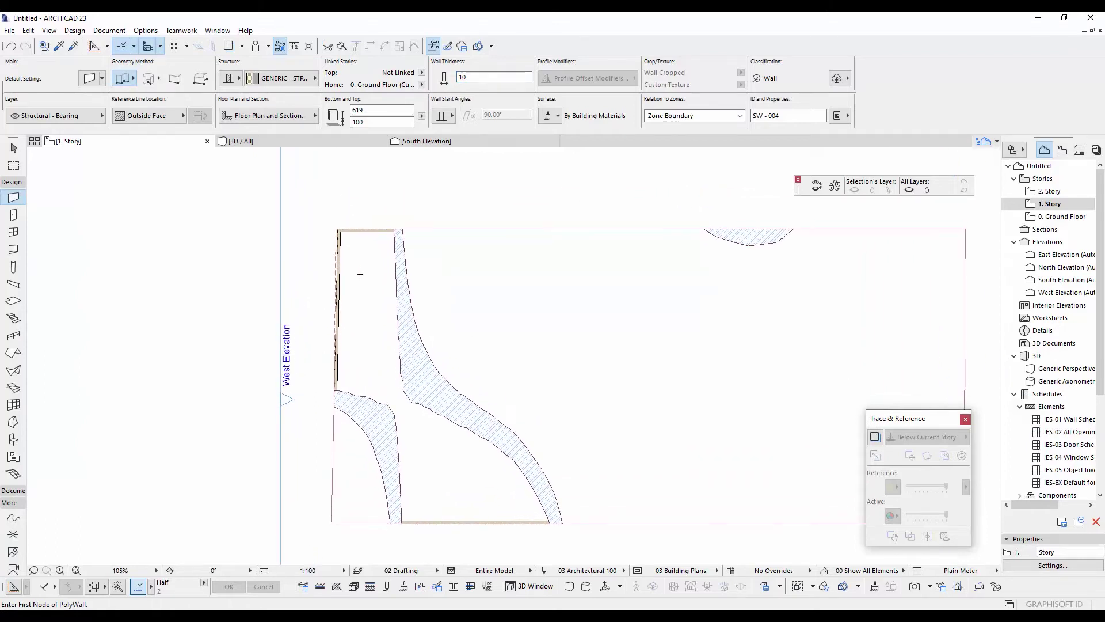
key(Escape)
click(338, 274)
scroll(467, 304, down, 2)
middle_drag(467, 304, 529, 276)
scroll(464, 299, up, 2)
key(Escape)
Step: Pick up the west wall's settings and draw a straight north-south wall beside it, from the shell's south edge past its north edge
alt+click(536, 292)
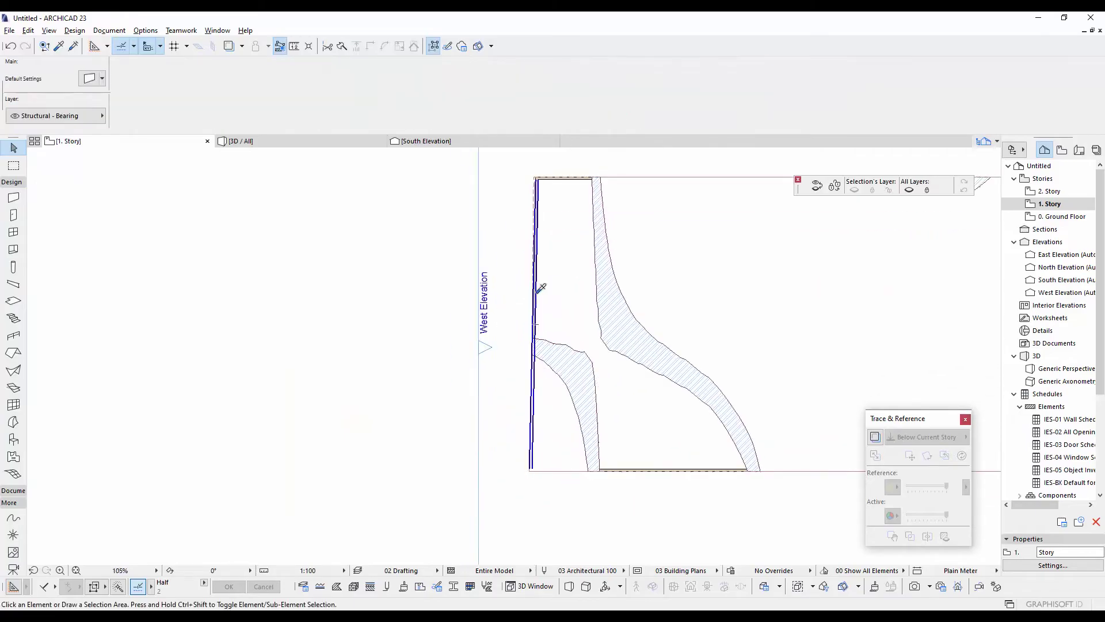
scroll(519, 469, up, 5)
click(563, 473)
scroll(596, 305, down, 4)
middle_drag(607, 168, 533, 422)
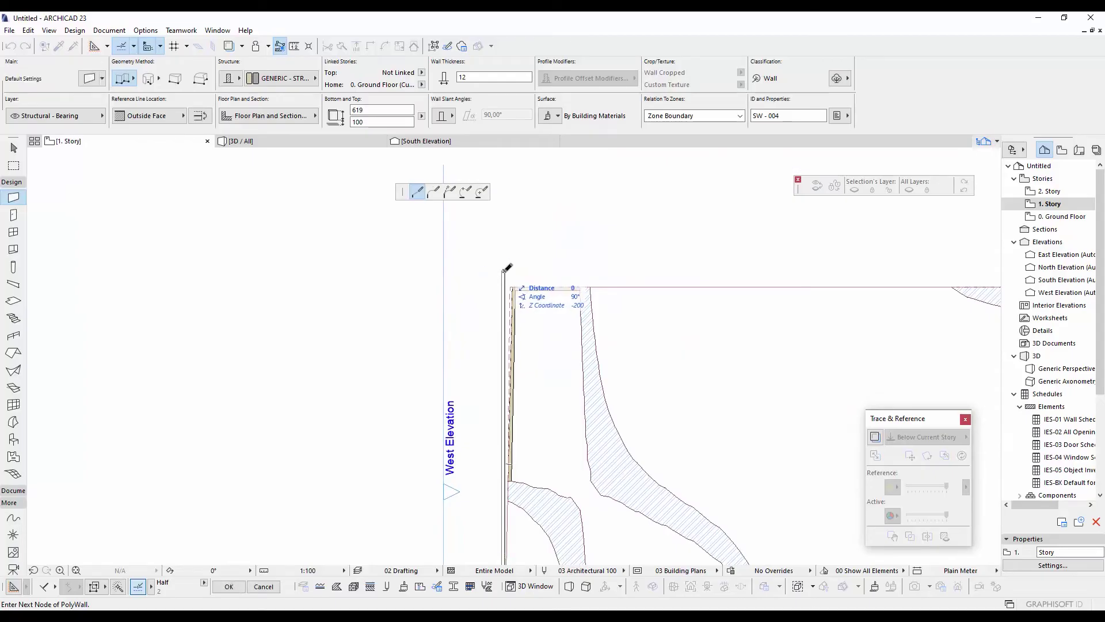
double_click(504, 271)
key(Escape)
Step: Select the new north-south wall and extend its south end slightly beyond the shell's southern edge
click(503, 277)
middle_drag(522, 322, 440, 251)
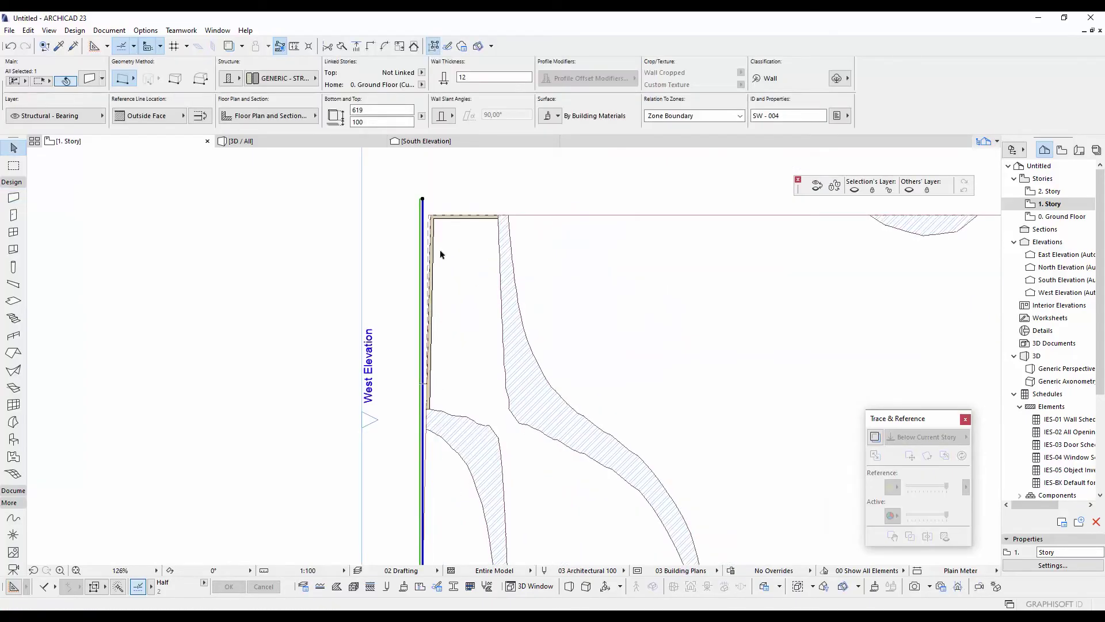
scroll(441, 247, down, 2)
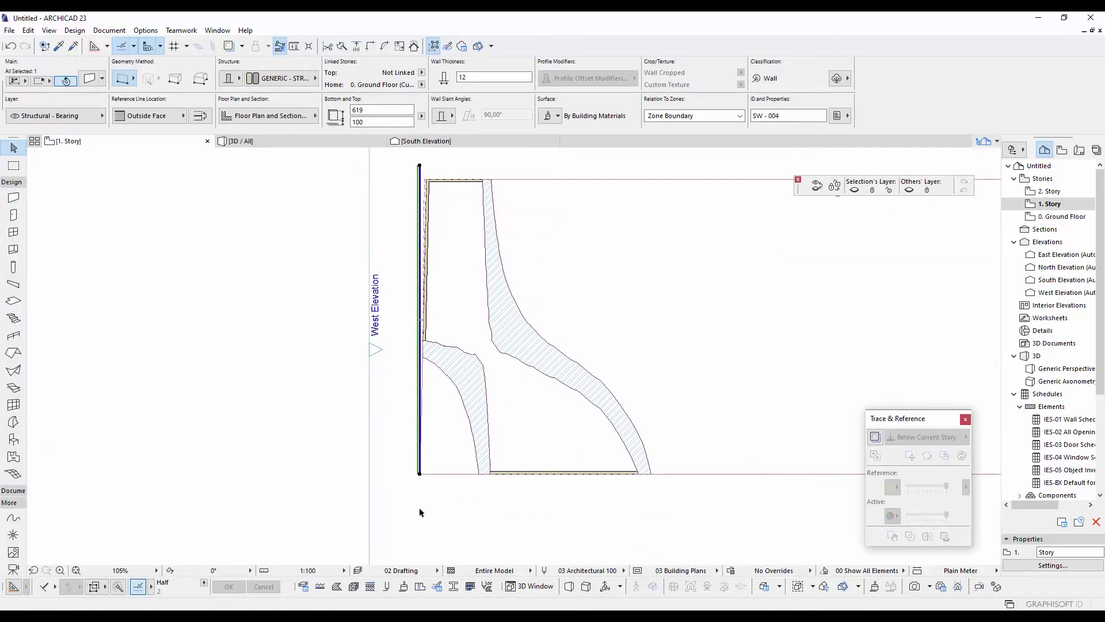
click(404, 490)
click(455, 491)
middle_drag(467, 355, 457, 383)
Step: Shift the extended wall sideways in small moves so it stands just outside the shell's west edge
key(ctrl+d)
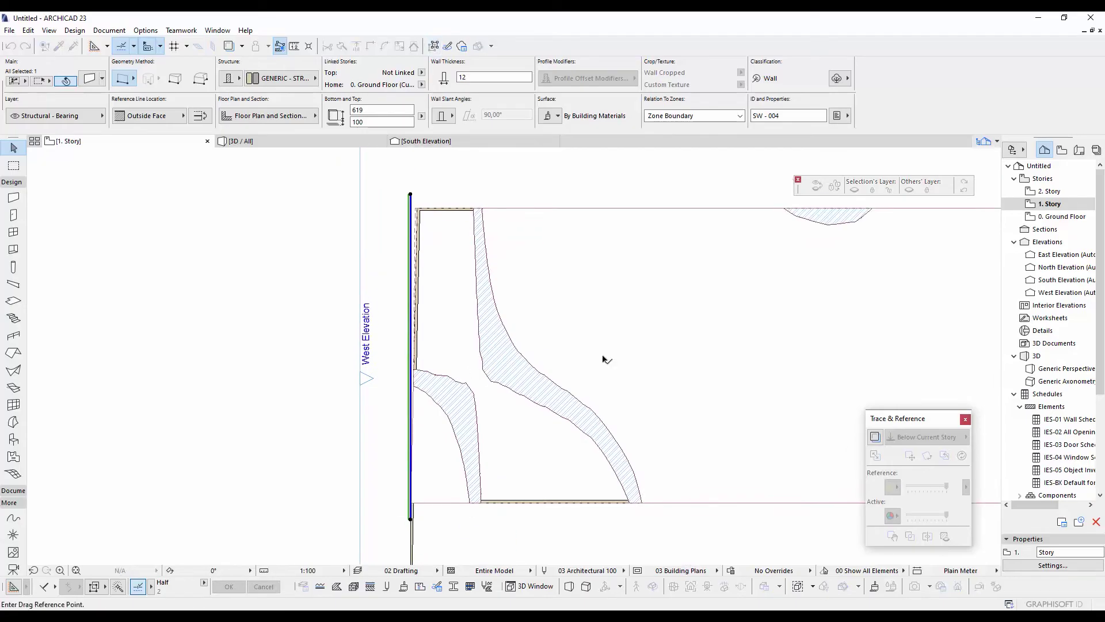
click(601, 356)
click(597, 357)
scroll(440, 495, up, 2)
middle_drag(401, 506, 447, 435)
scroll(447, 435, up, 3)
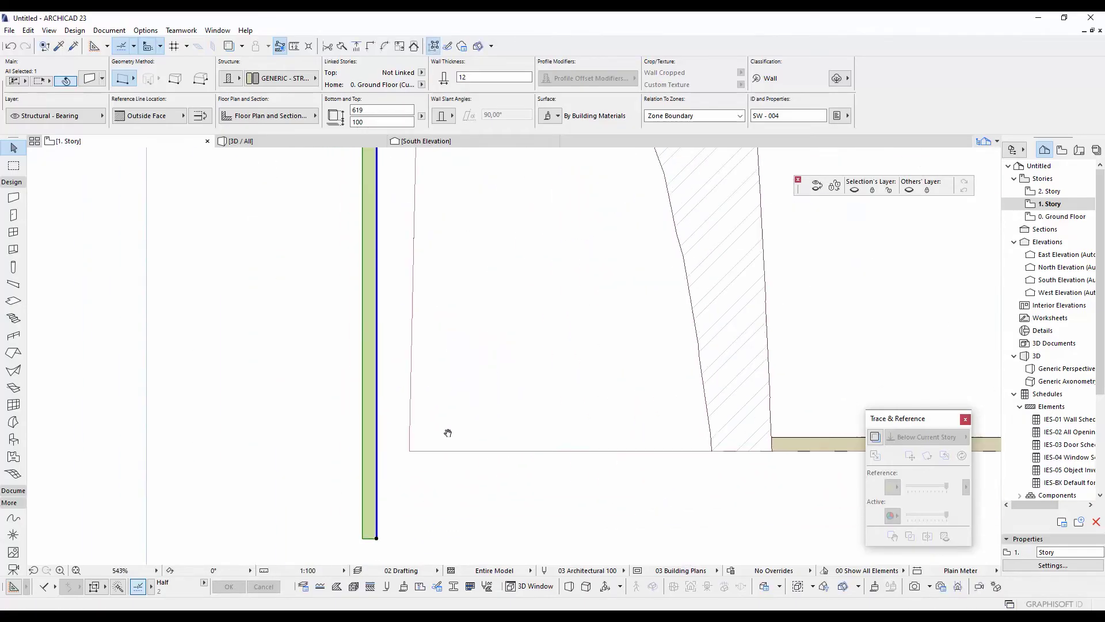
key(ctrl+d)
scroll(444, 447, down, 4)
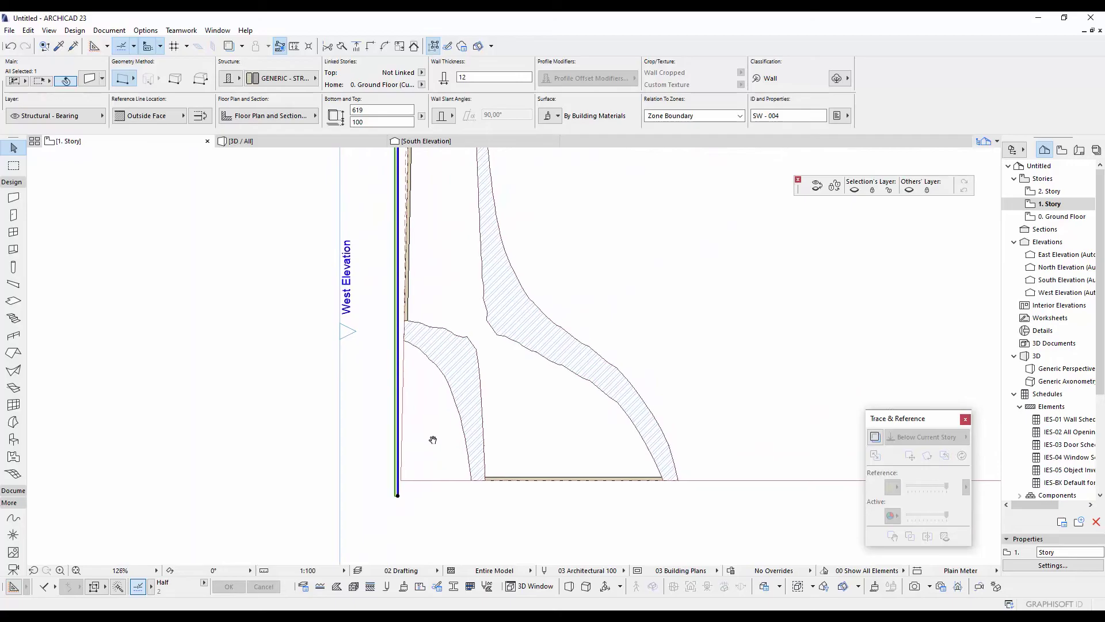
Step: Multiply the wall eastward with the Increment and Spread method, placing evenly spaced copies across the shell's full length
key(ctrl+u)
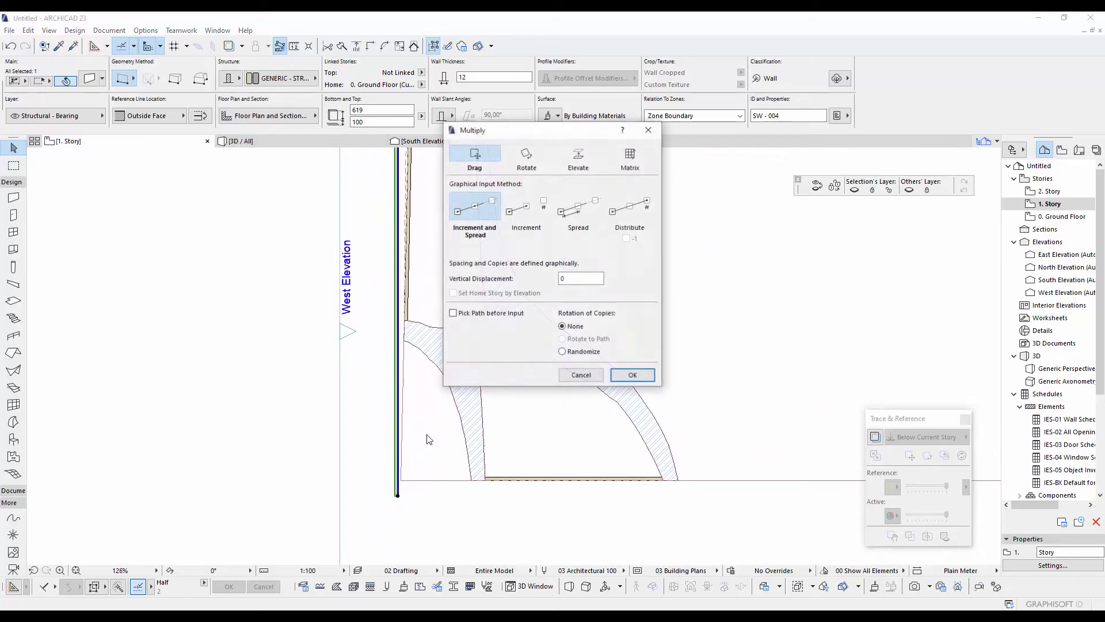
click(622, 372)
click(432, 223)
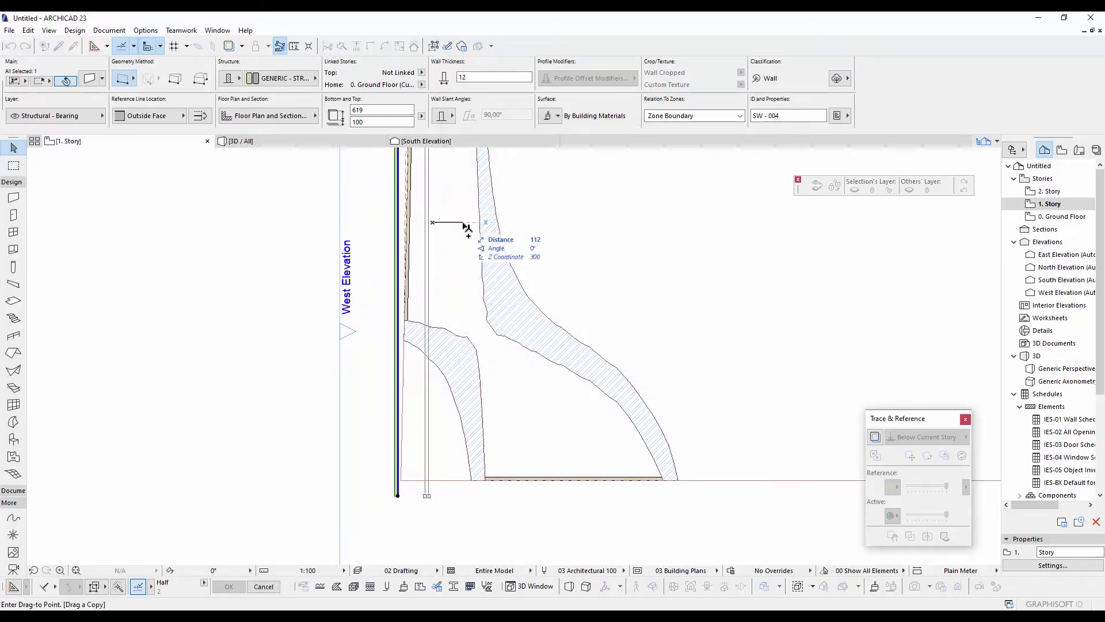
text(12)
key(Return)
scroll(468, 229, down, 2)
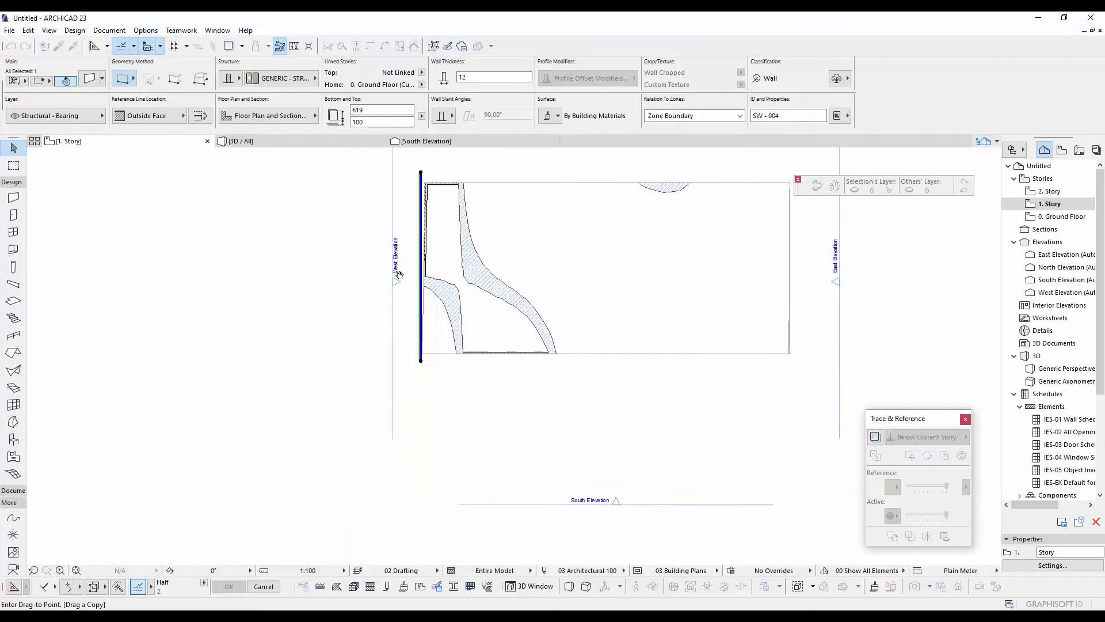
middle_drag(455, 232, 319, 302)
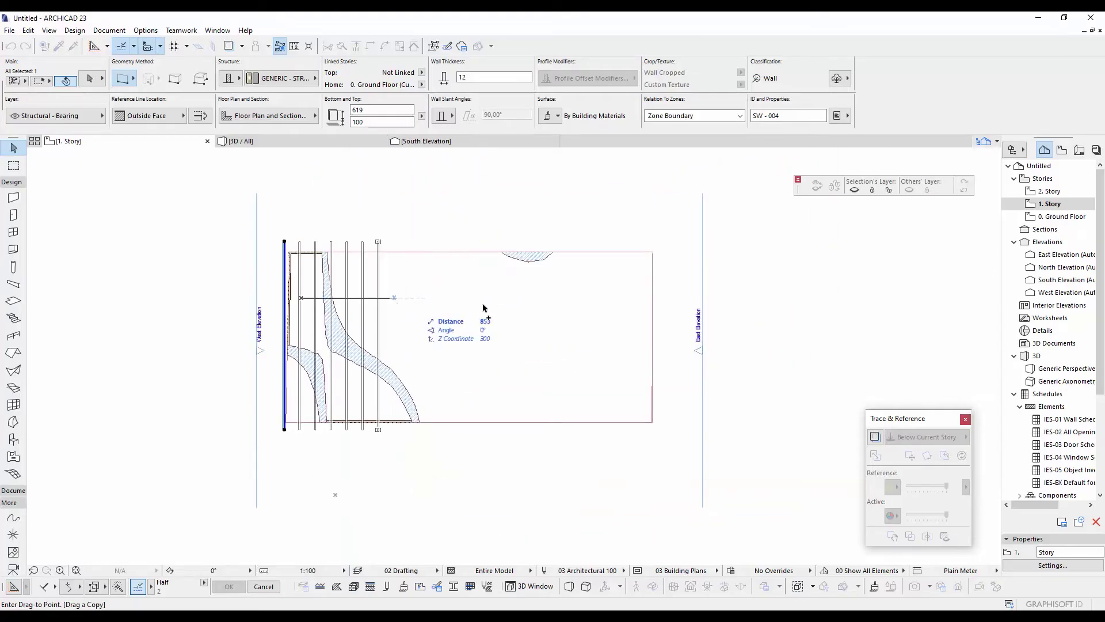
click(671, 321)
Step: Move the whole row of parallel walls slightly east to even out the margins at the shell's west and east edges
scroll(291, 253, up, 4)
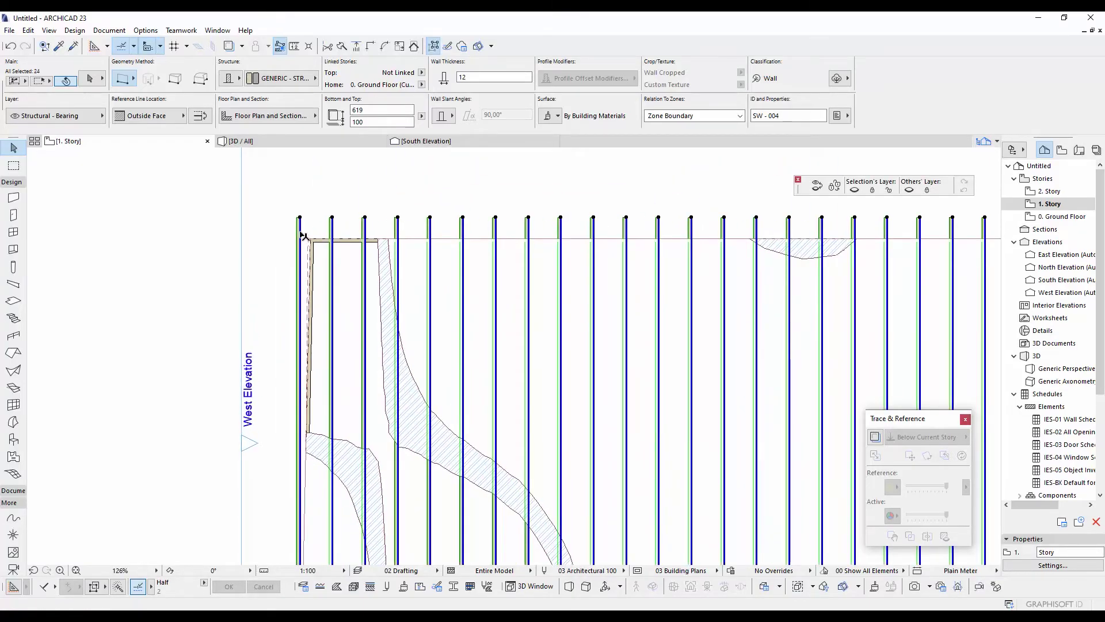
scroll(303, 236, down, 4)
scroll(429, 369, up, 6)
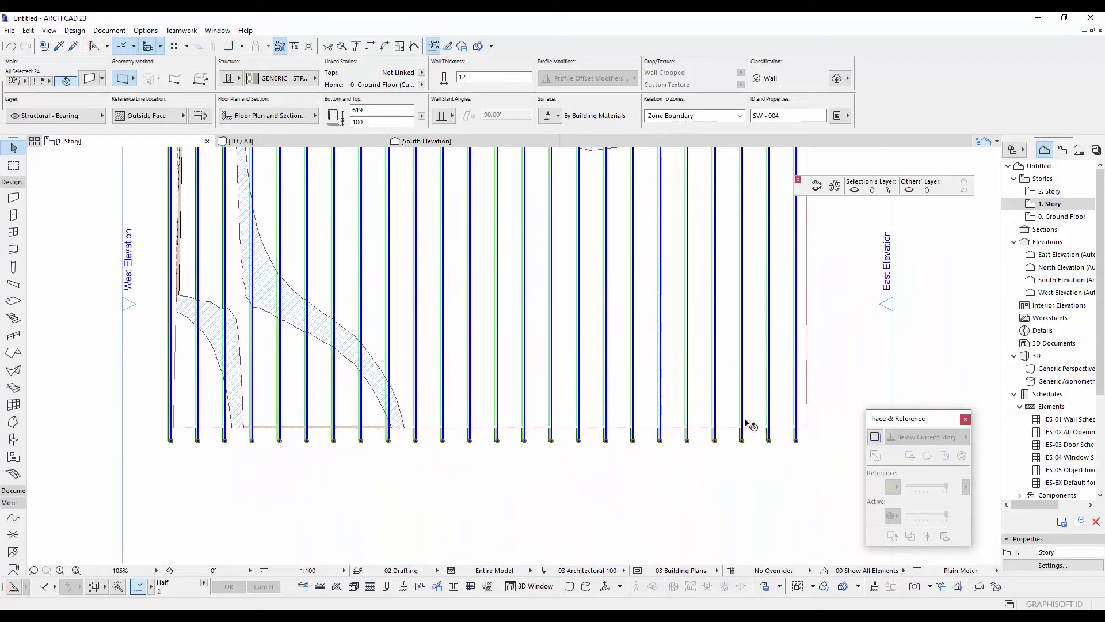
key(ctrl+d)
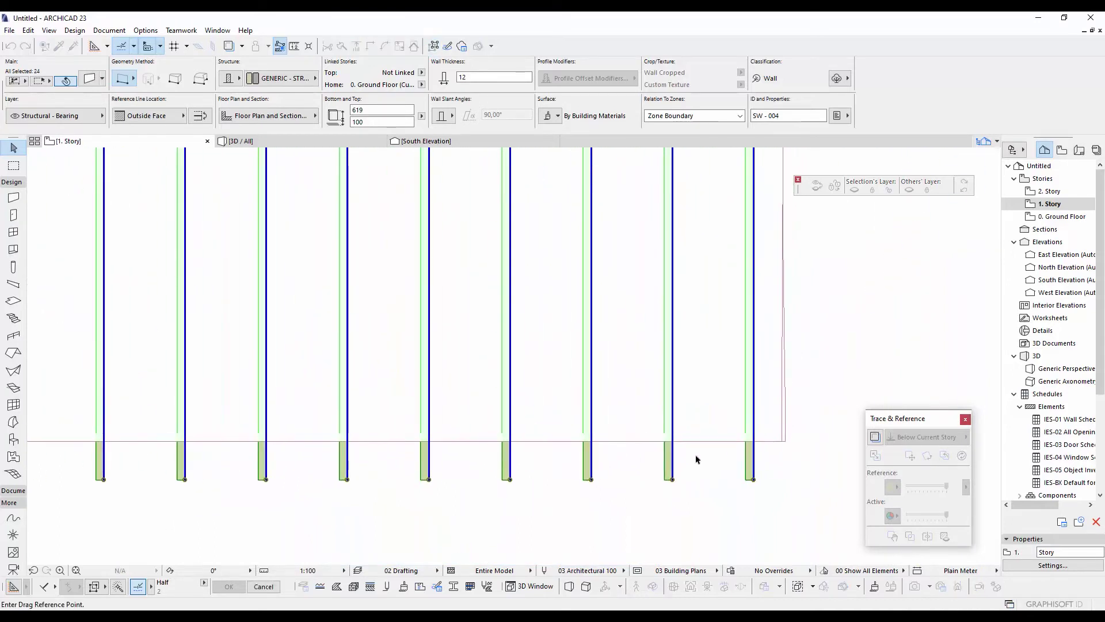
click(652, 497)
click(676, 493)
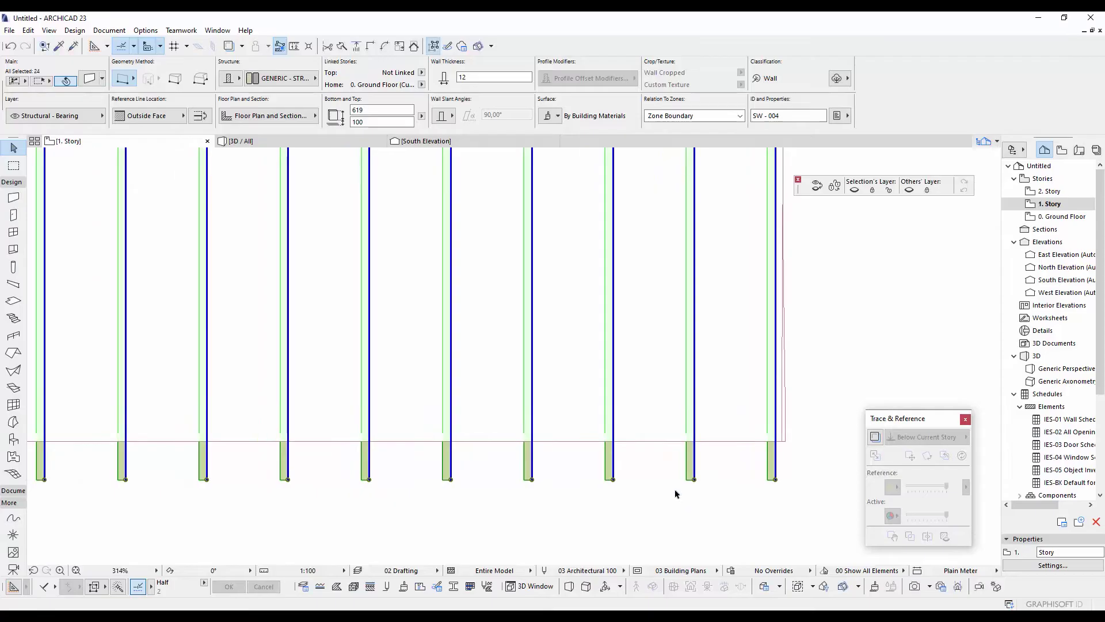
scroll(677, 494, down, 7)
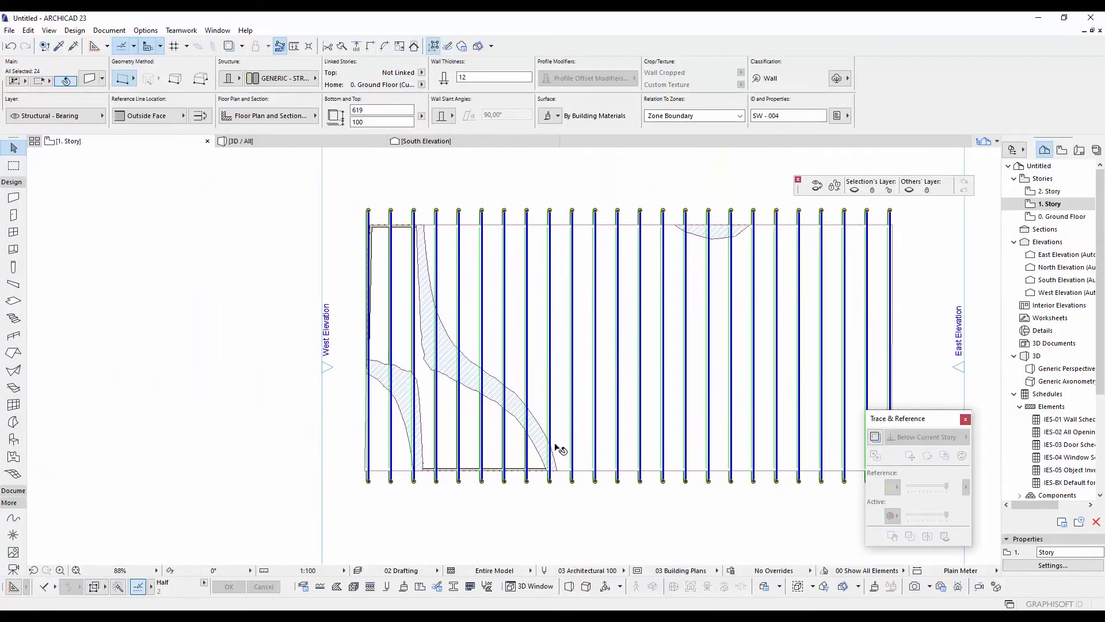
middle_drag(581, 447, 438, 435)
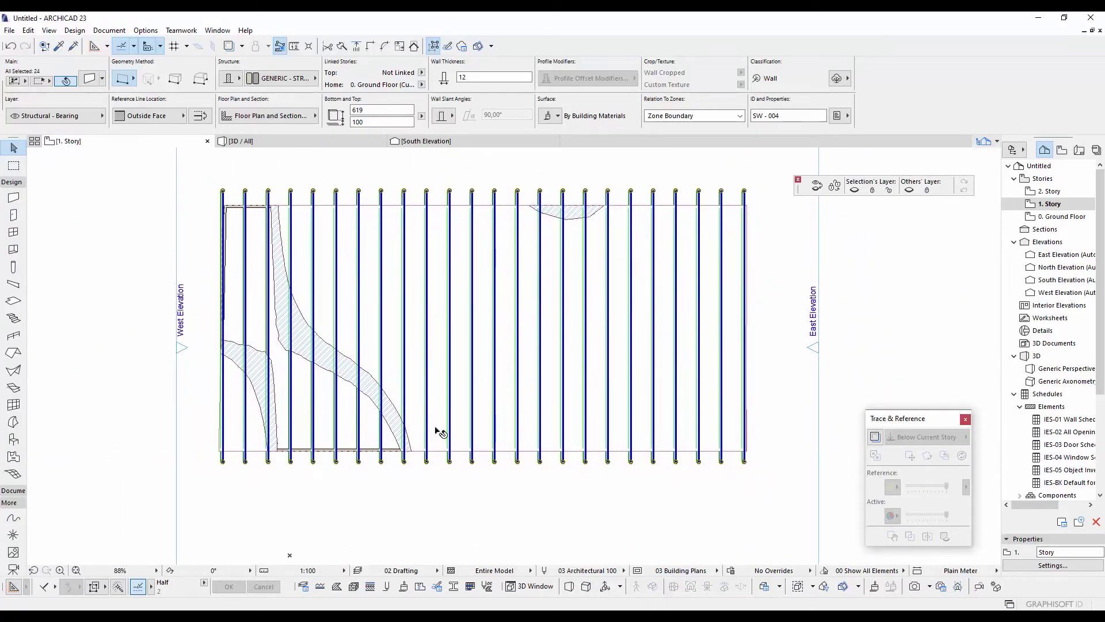
Step: Delete the westernmost and easternmost walls of the parallel row
click(237, 481)
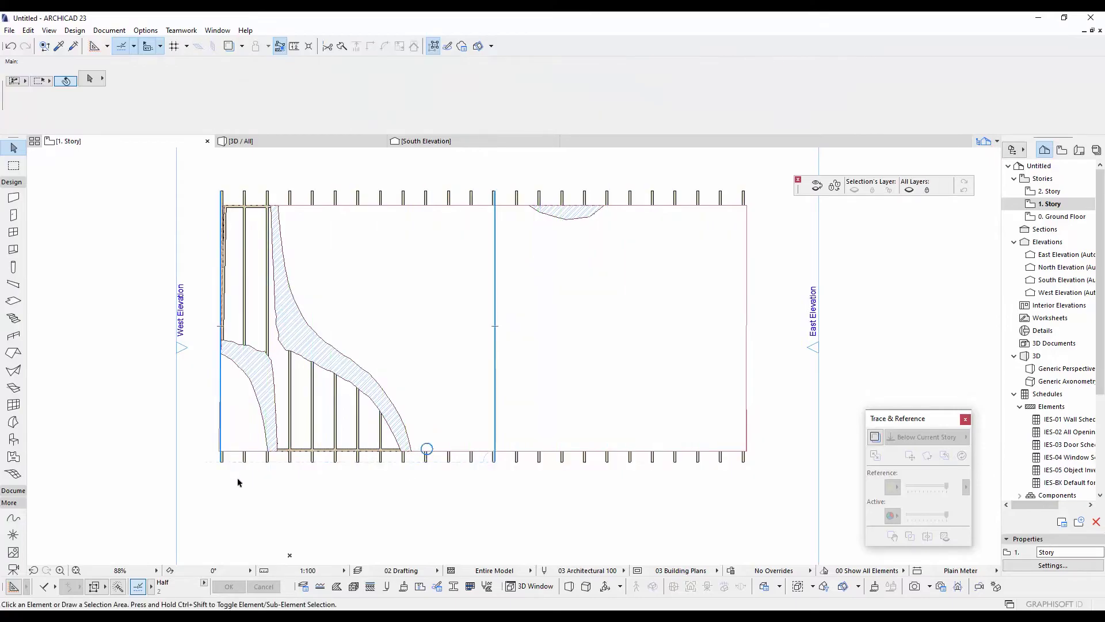
scroll(231, 472, up, 5)
click(222, 461)
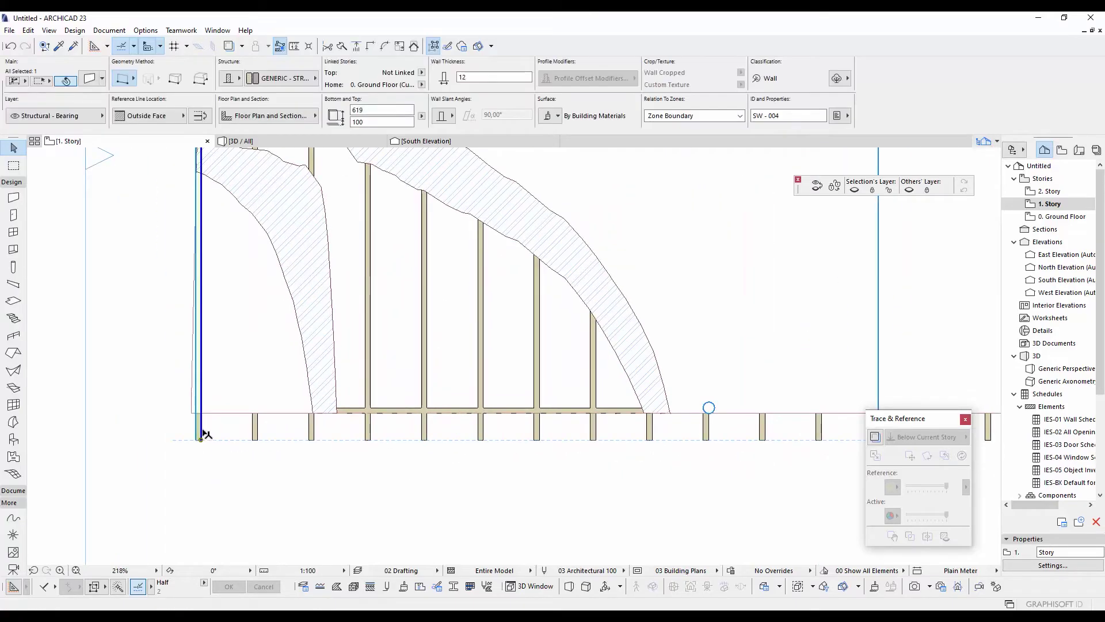
key(Delete)
scroll(248, 420, down, 5)
middle_drag(763, 430, 597, 427)
click(588, 422)
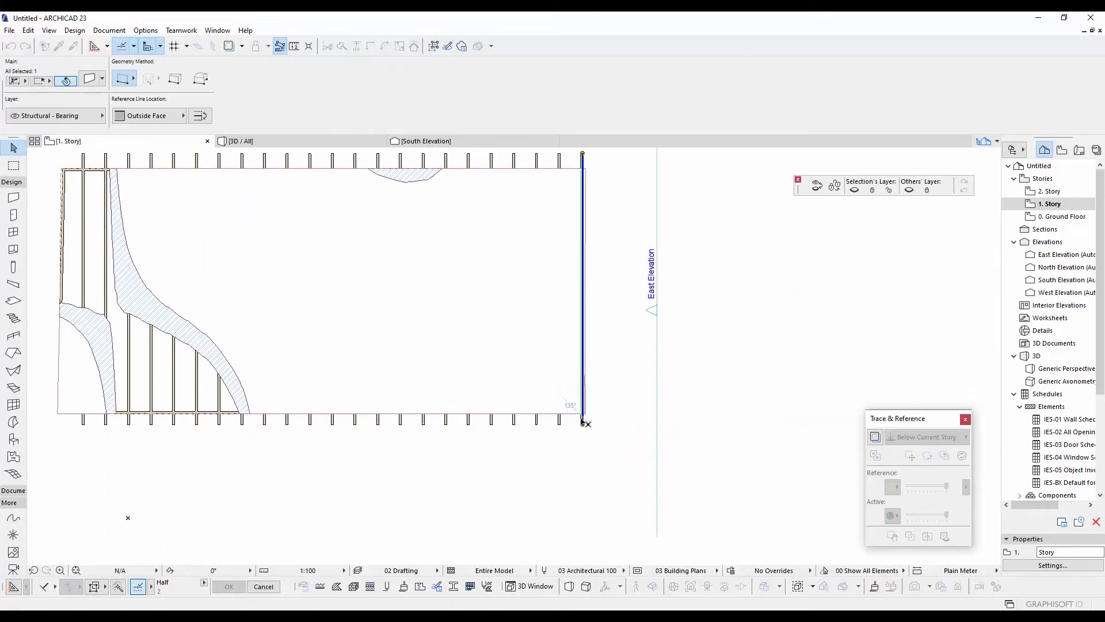
key(Delete)
Step: Select all remaining parallel walls and rotate a copy of them 90° about a point near the middle of the shell
middle_drag(547, 231, 597, 331)
scroll(593, 289, down, 3)
middle_drag(587, 273, 758, 267)
scroll(667, 297, up, 3)
drag(759, 261, 209, 290)
scroll(446, 340, down, 4)
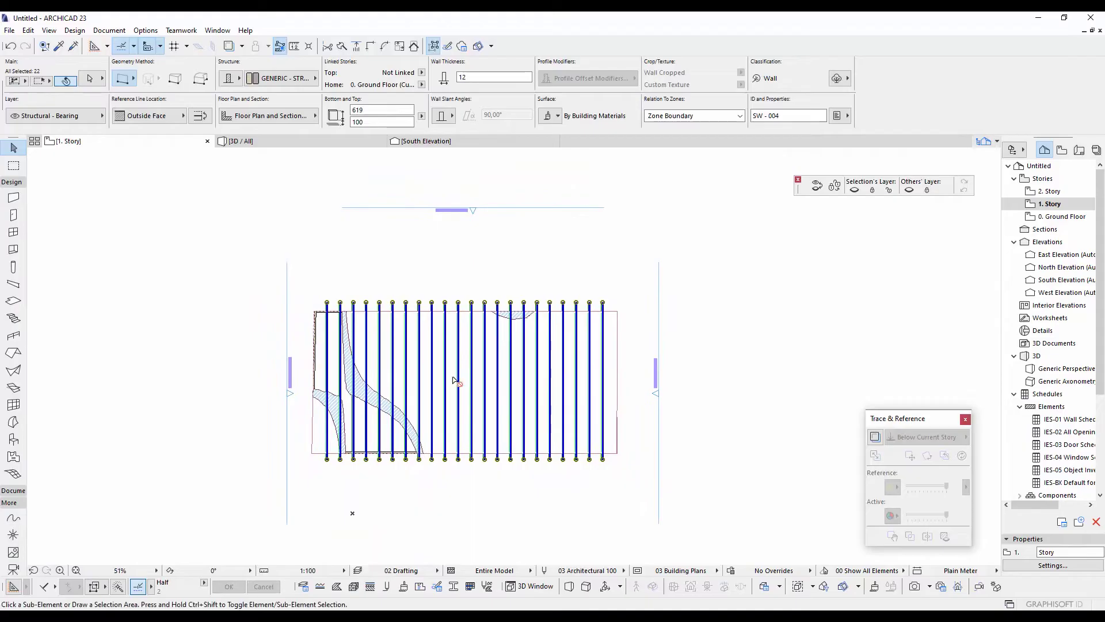
key(ctrl+e)
click(426, 374)
click(599, 375)
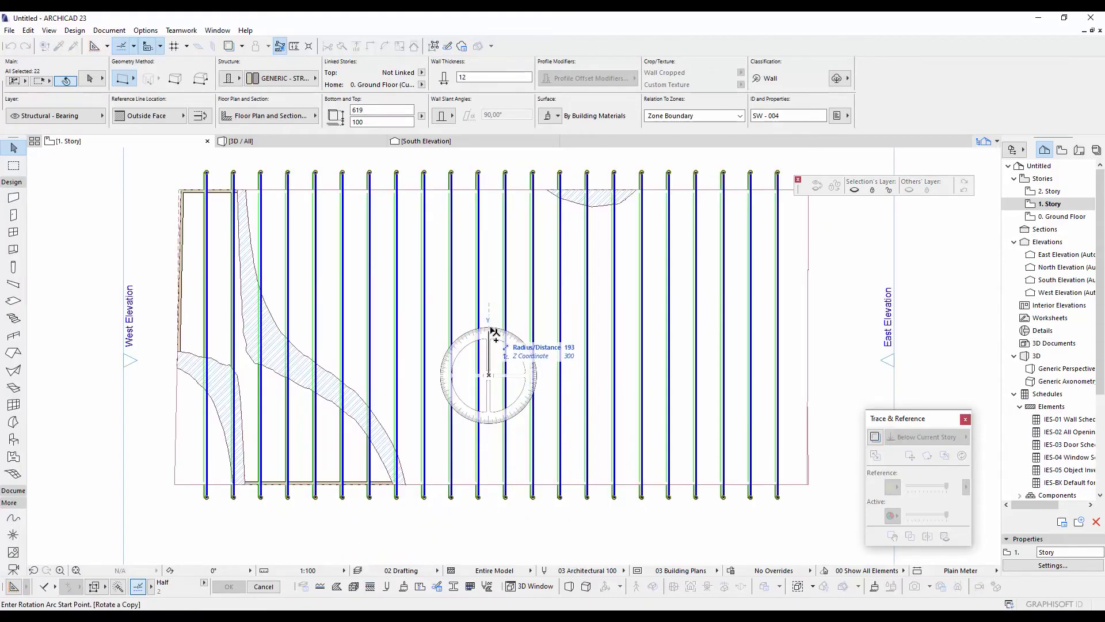
click(490, 331)
click(668, 375)
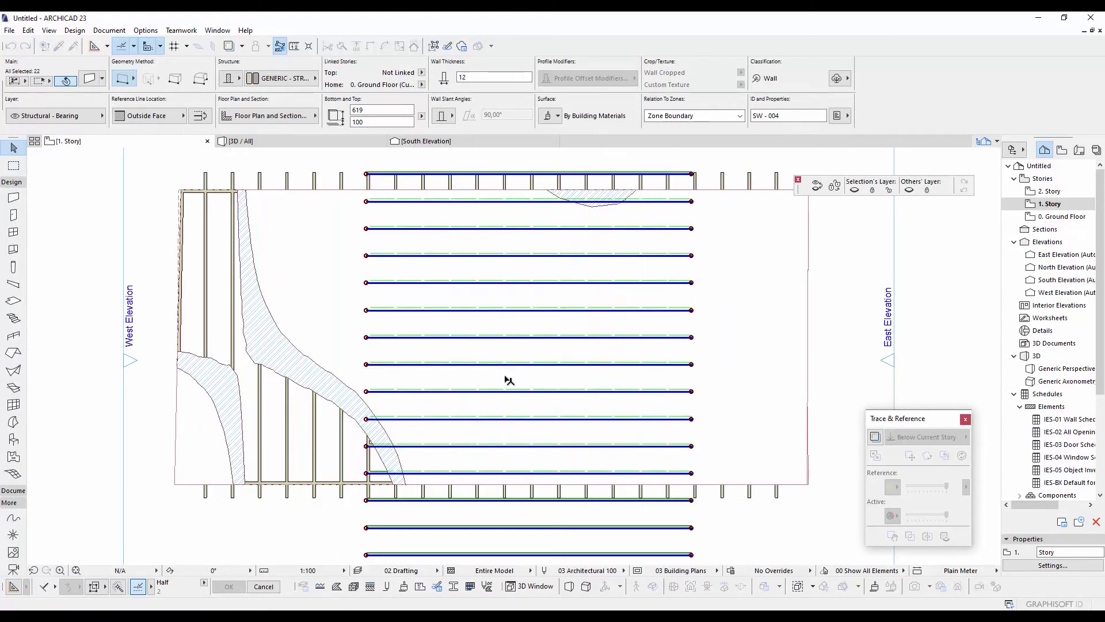
right_click(501, 365)
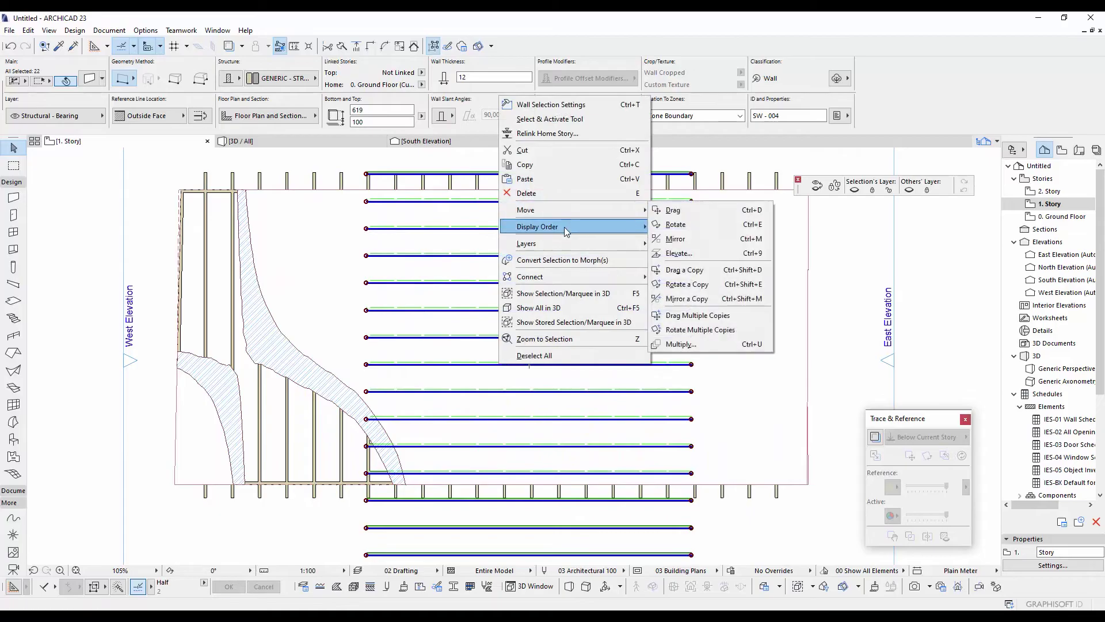
mouse_move(610, 213)
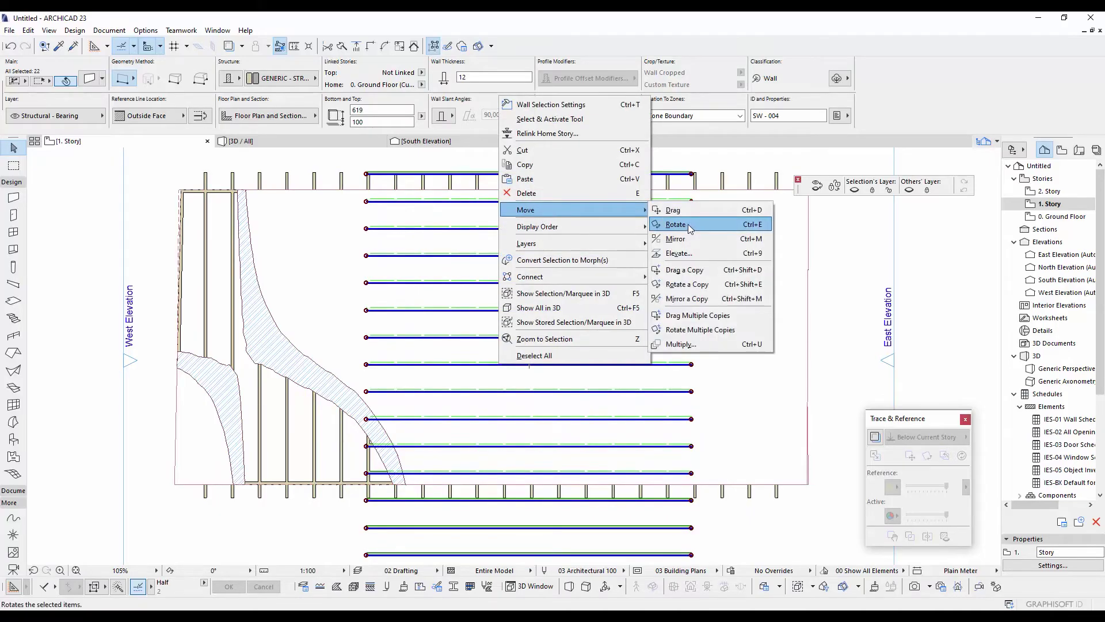
click(746, 292)
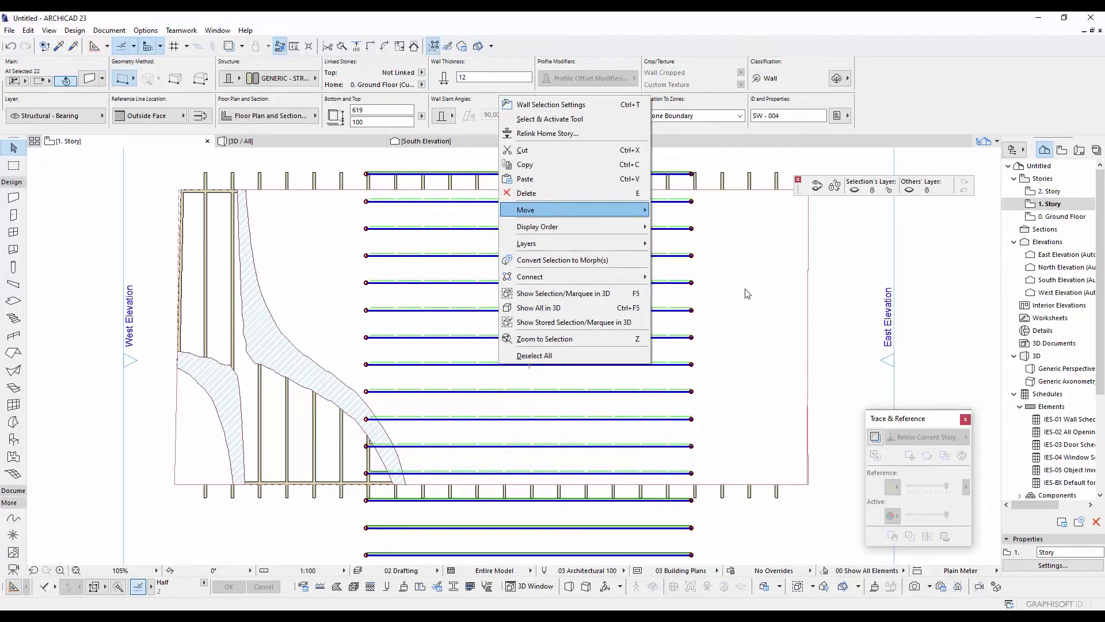
Step: Move the rotated walls west until their ends pass the shell's west edge, and adjust their north-south position over the shell
scroll(681, 291, down, 5)
drag(596, 344, 463, 327)
scroll(387, 294, up, 3)
middle_drag(403, 340, 405, 273)
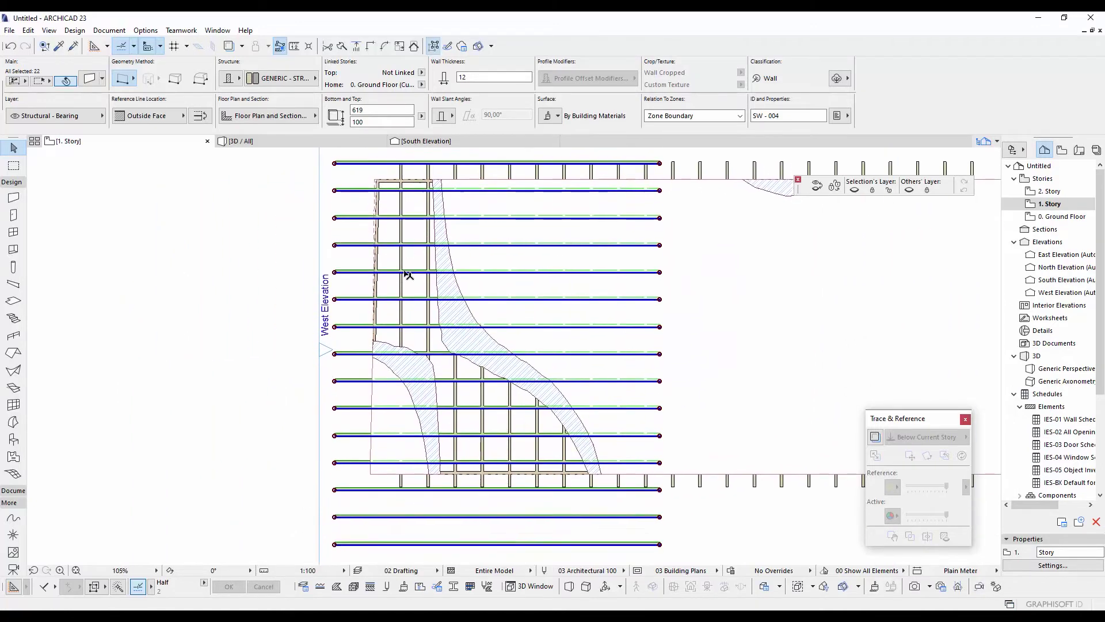
scroll(451, 446, up, 3)
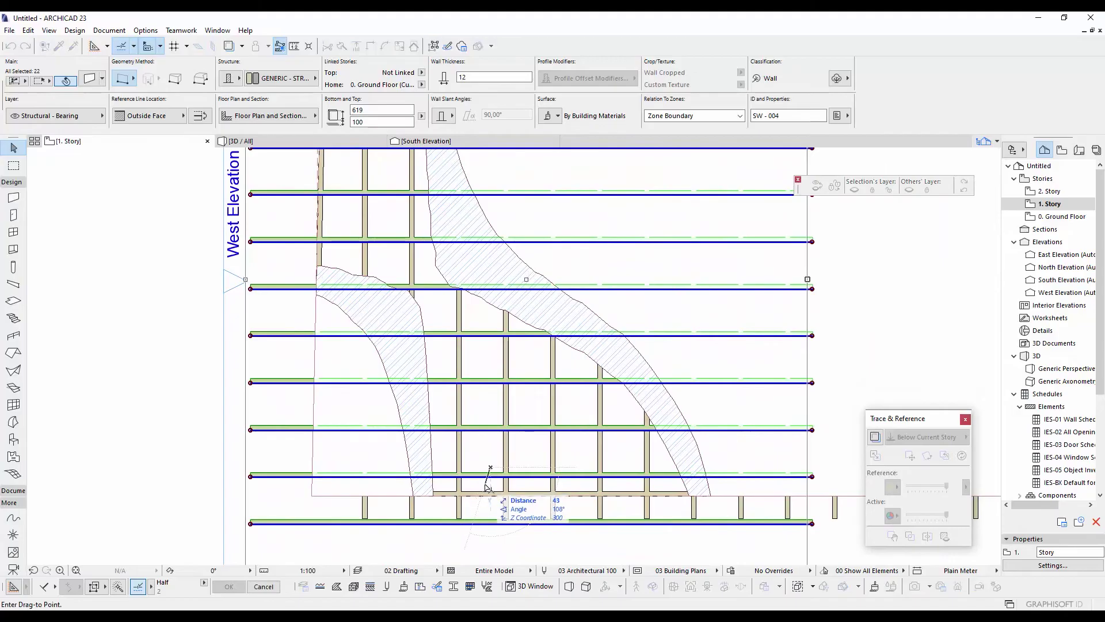
middle_drag(464, 365, 457, 439)
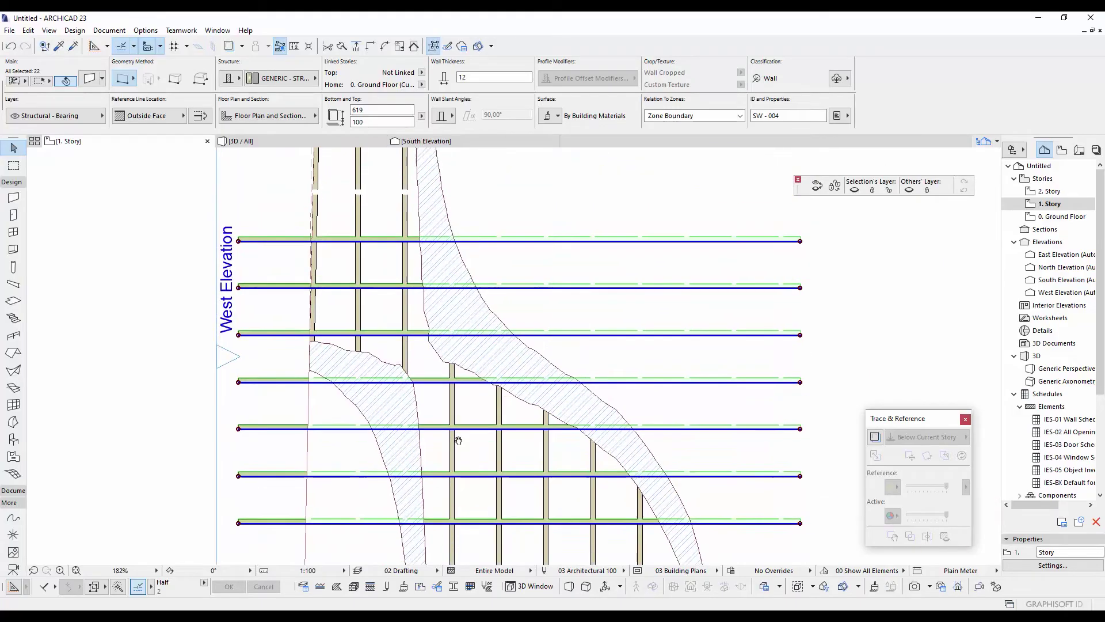
Step: Select all the crossing walls together with the perimeter walls and show them in 3D
scroll(312, 377, down, 5)
key(ctrl+z)
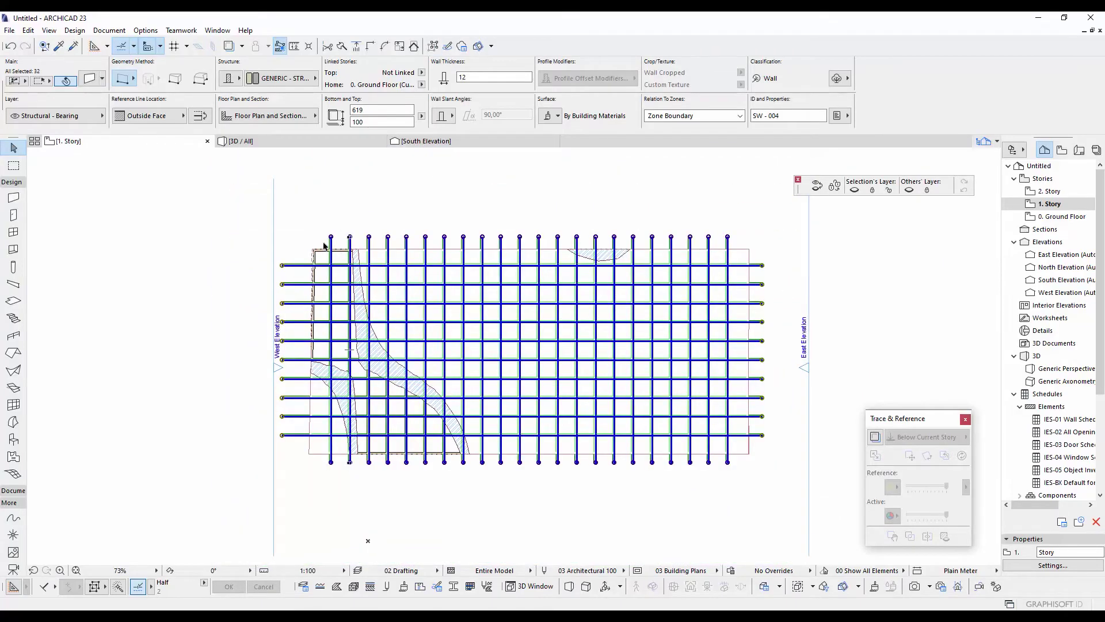
shift+click(321, 249)
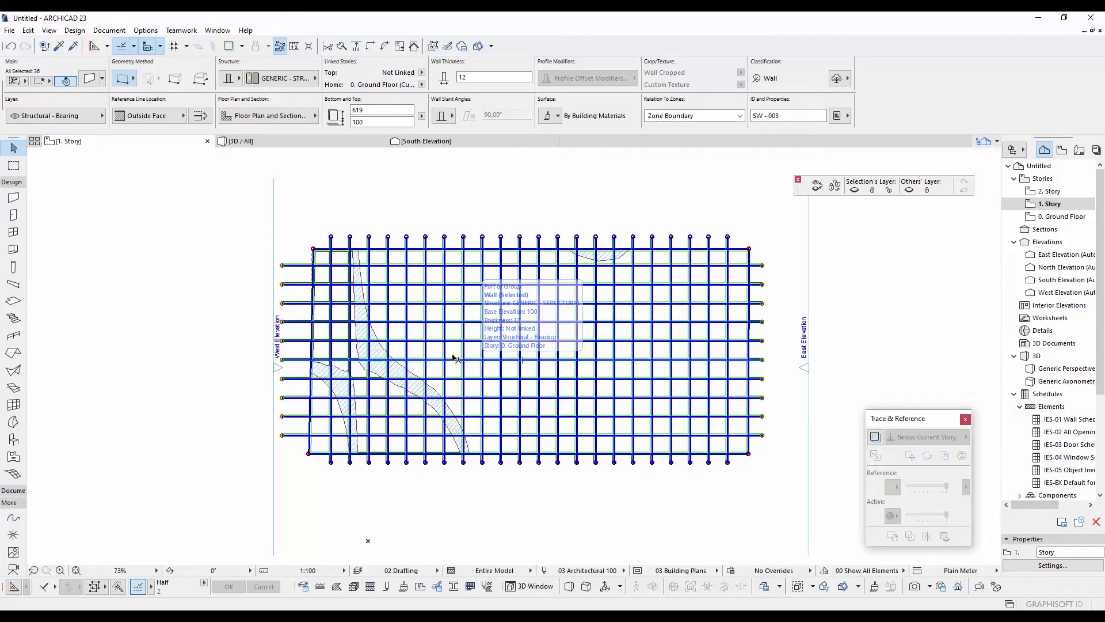
key(F3)
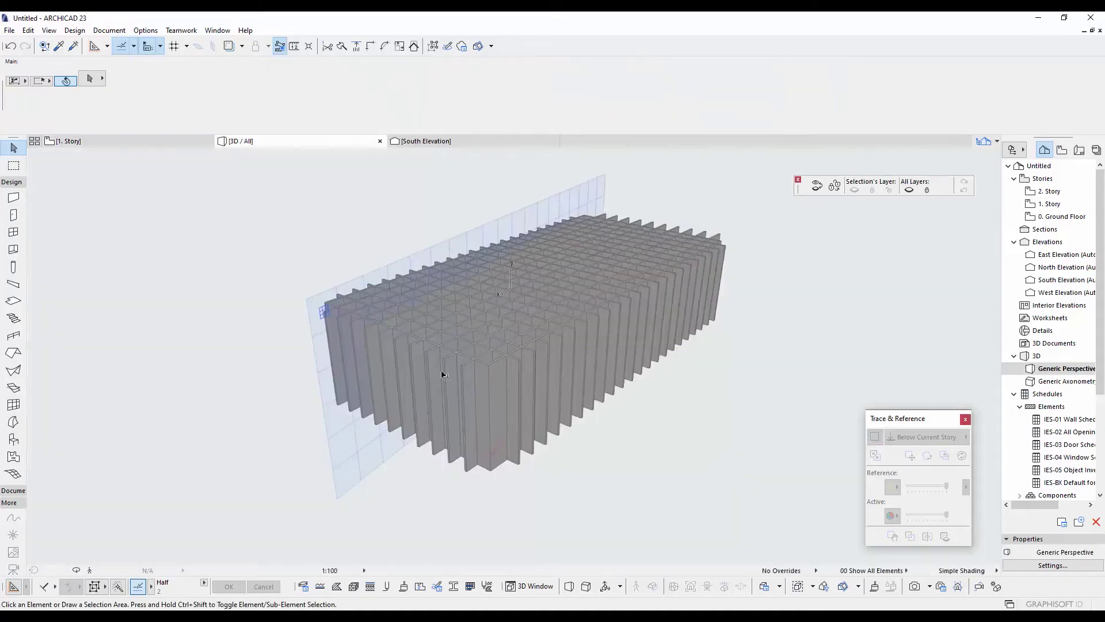
Step: Select every wall in 3D and load them as the targets of a Solid Element Operation
shift+middle_drag(444, 375, 589, 327)
key(ctrl+a)
shift+middle_drag(500, 356, 554, 400)
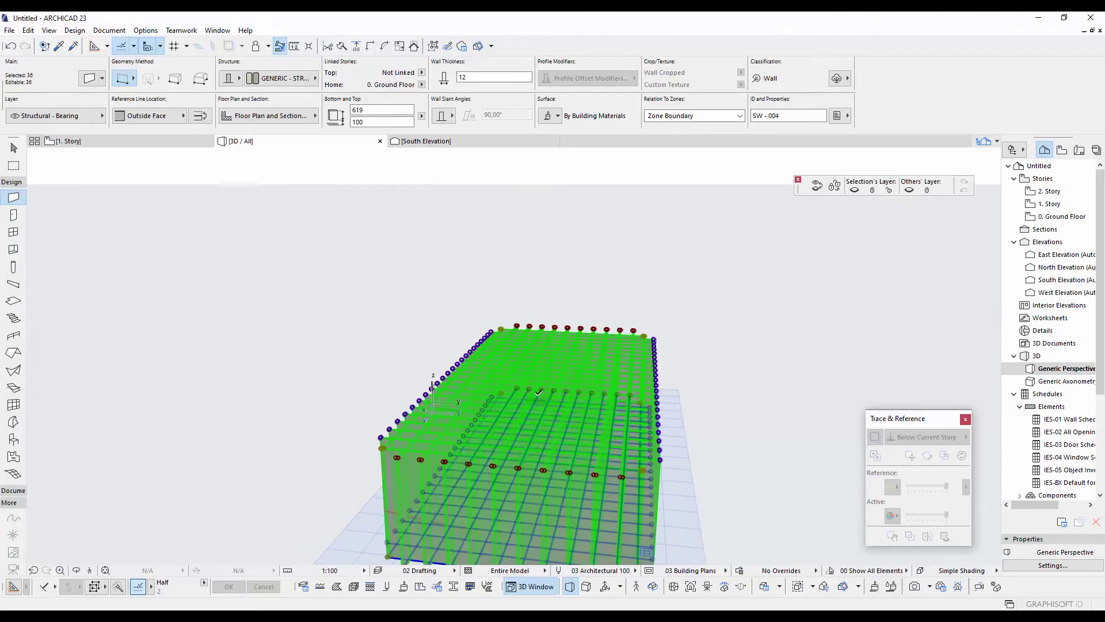
middle_drag(434, 375, 428, 313)
scroll(392, 373, up, 3)
right_click(376, 363)
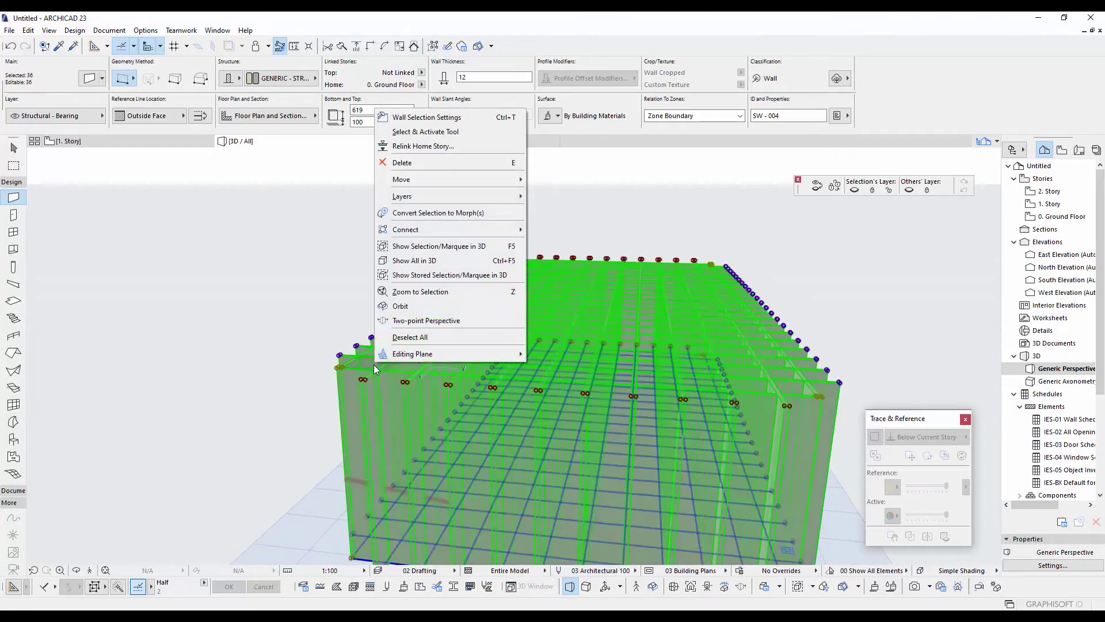
mouse_move(406, 231)
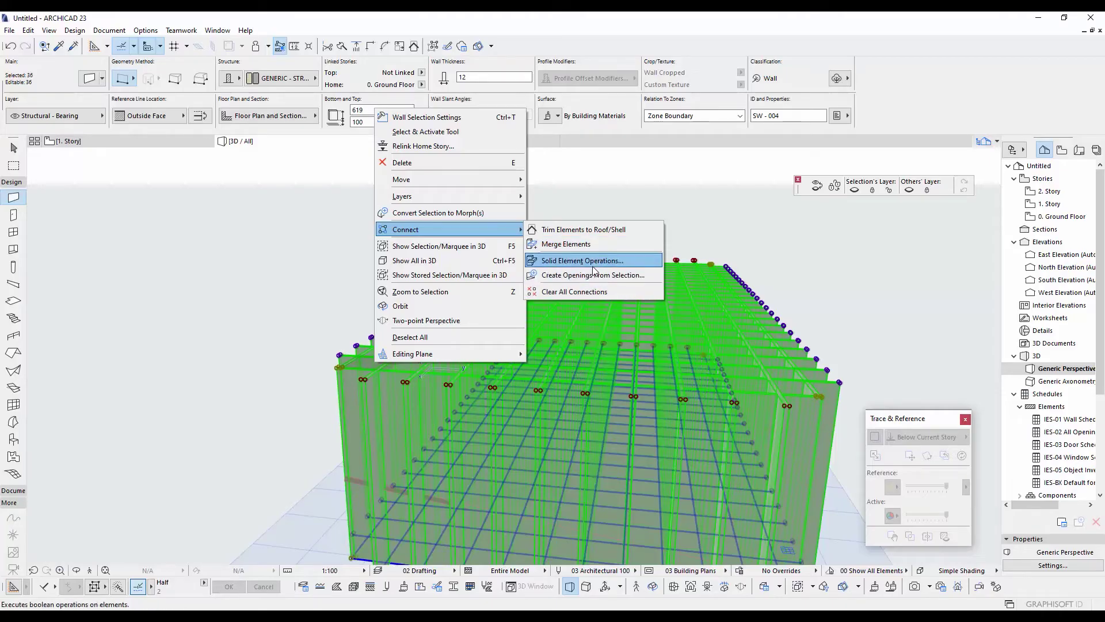
click(593, 266)
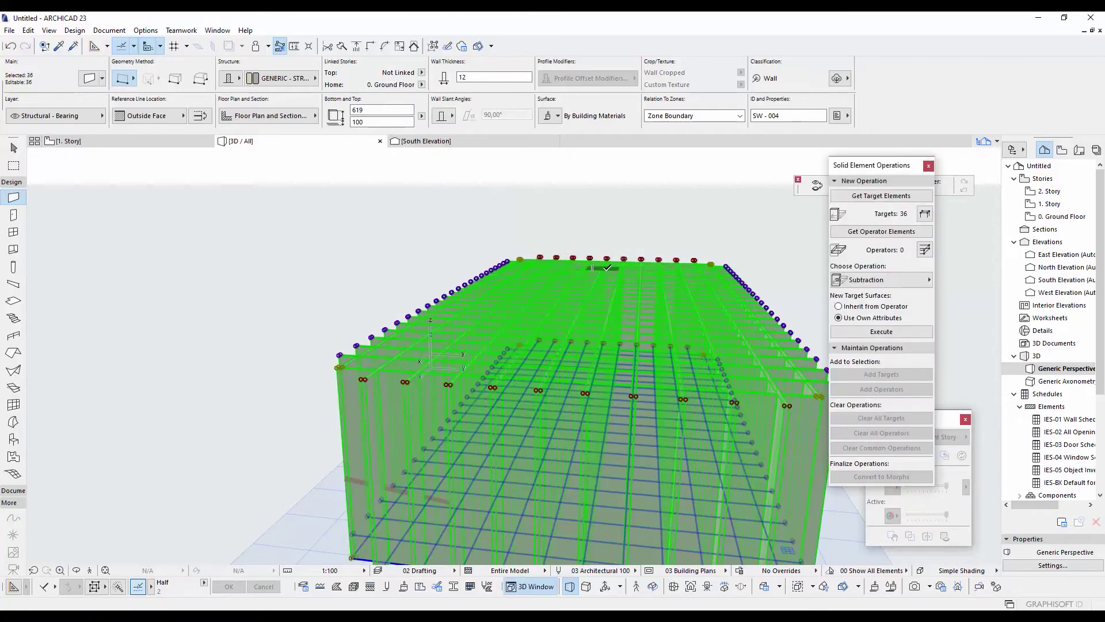
middle_drag(635, 306, 584, 293)
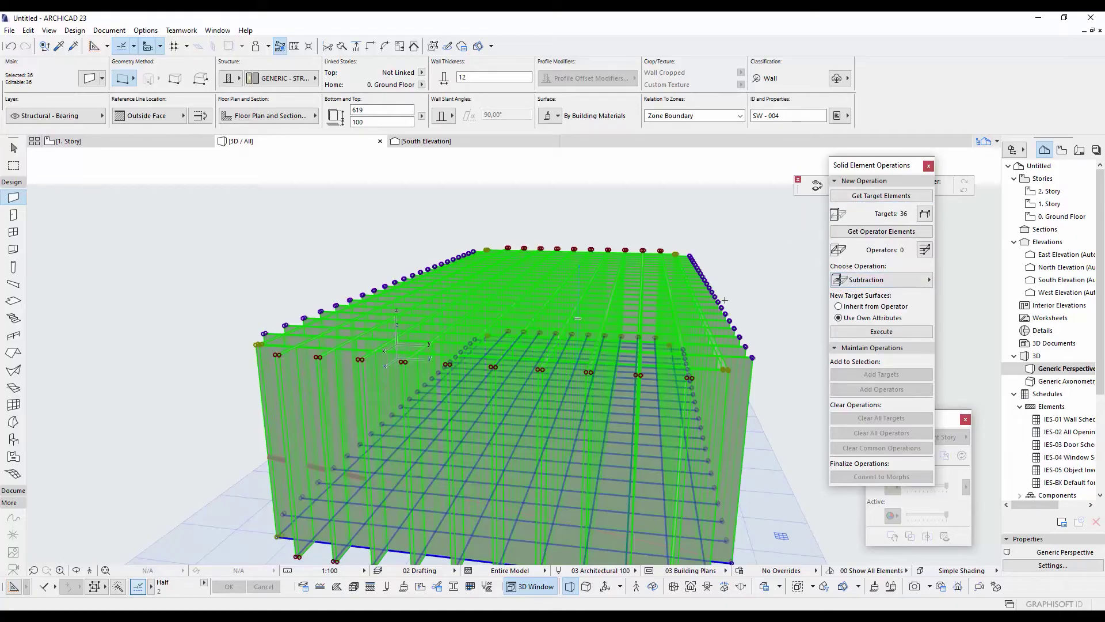
Step: Set the wavy shell as the operator and execute an Intersection on the target walls, using their own attributes
key(Escape)
shift+middle_drag(657, 339, 551, 407)
click(551, 407)
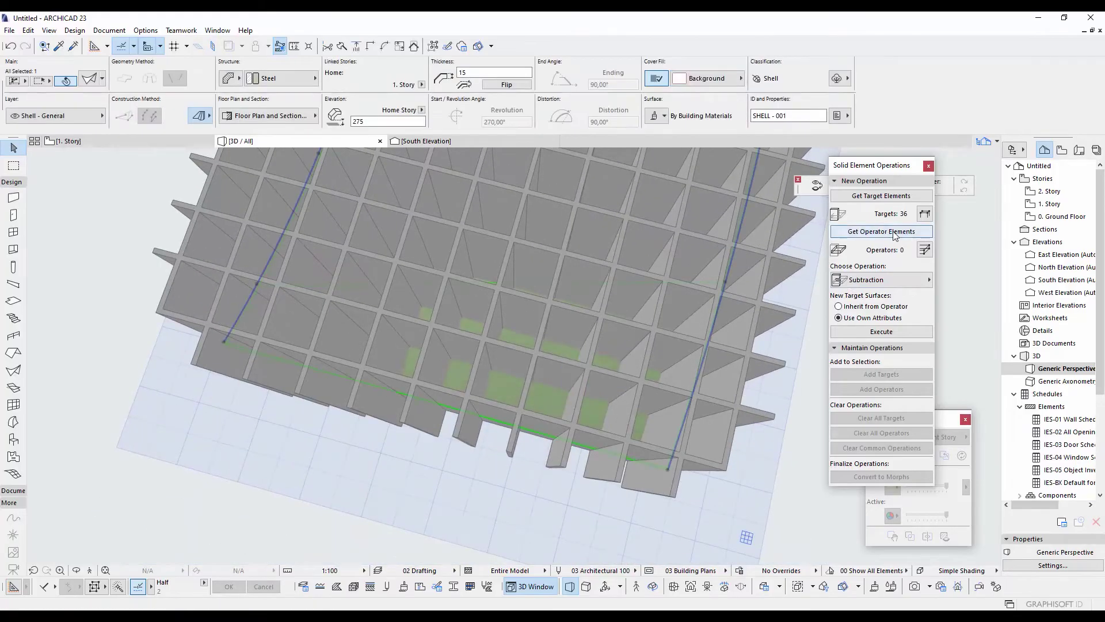
shift+middle_drag(629, 383, 510, 348)
click(858, 277)
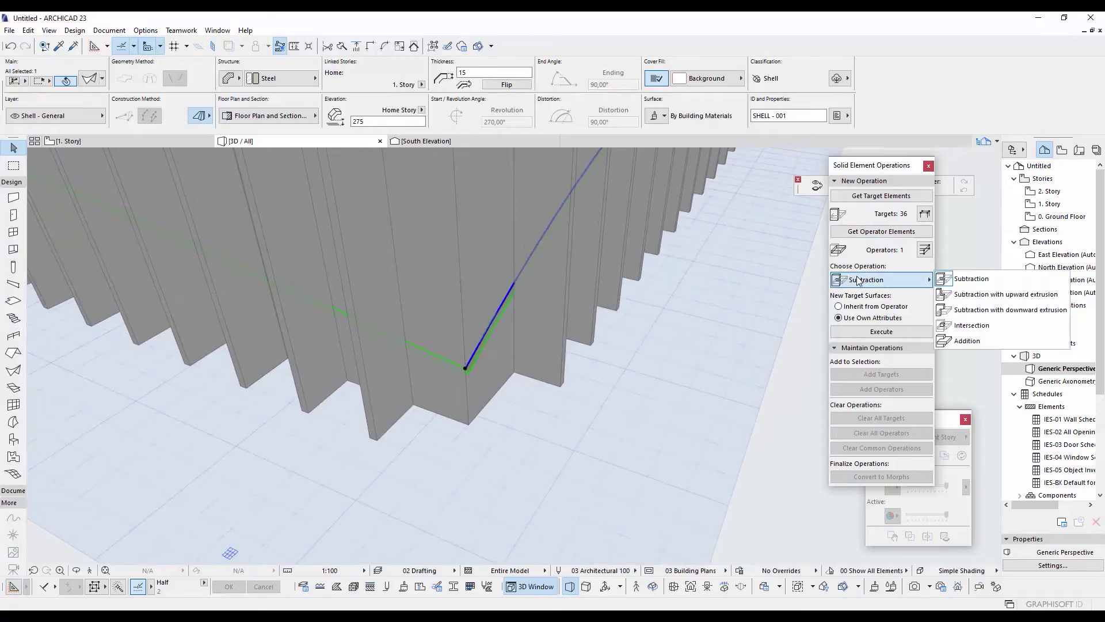
click(960, 330)
click(884, 333)
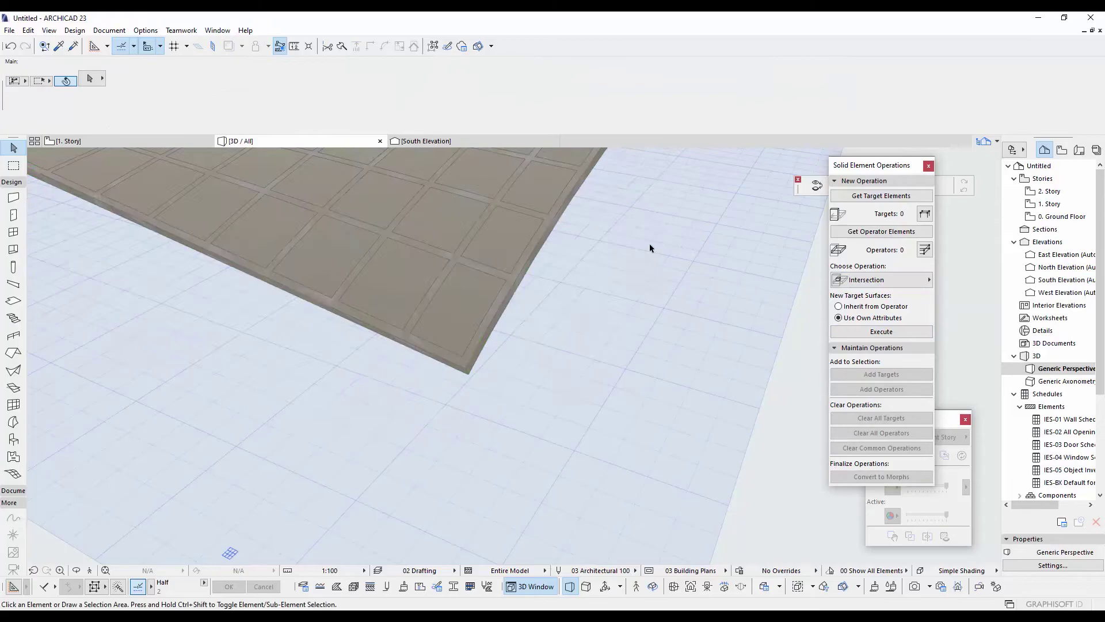
Step: Change the wavy shell's building material to EF-05 Glass
mouse_move(438, 230)
shift+middle_down()
mouse_move(563, 253)
mouse_move(383, 266)
mouse_move(737, 358)
mouse_move(567, 221)
shift+middle_up()
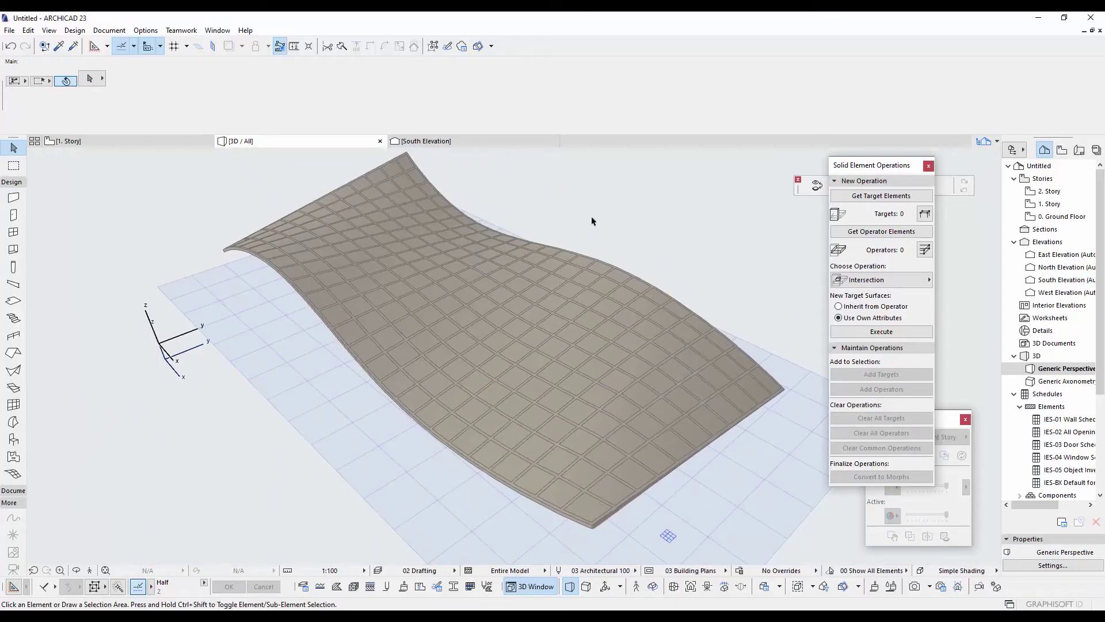
shift+middle_drag(538, 243, 432, 293)
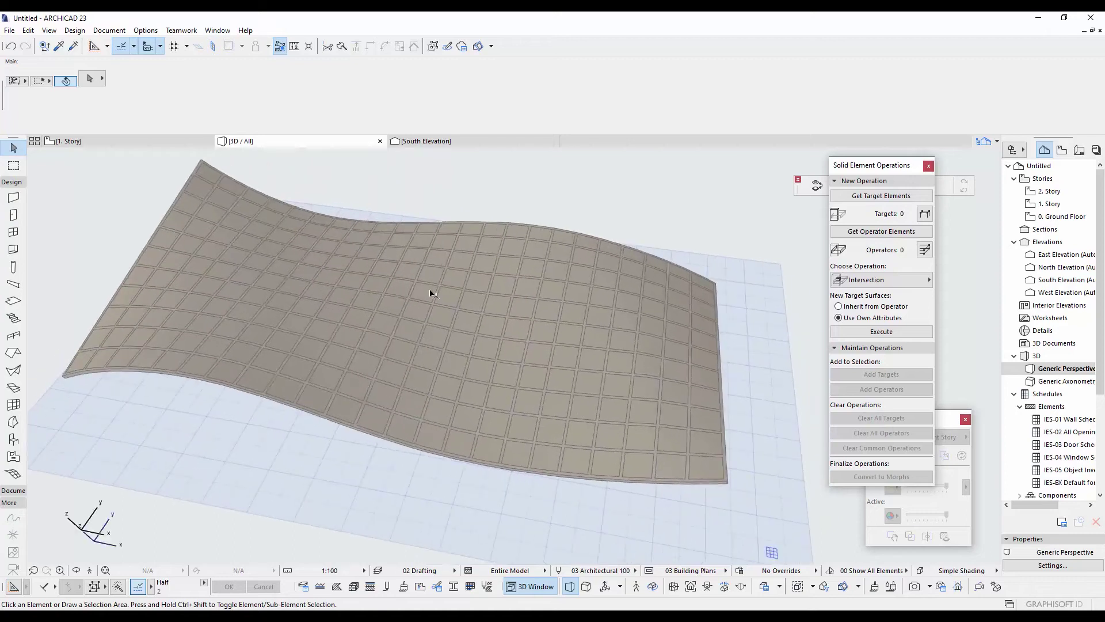
mouse_move(334, 300)
shift+middle_down()
mouse_move(562, 289)
mouse_move(292, 301)
mouse_move(382, 425)
mouse_move(514, 342)
shift+middle_up()
scroll(514, 342, up, 2)
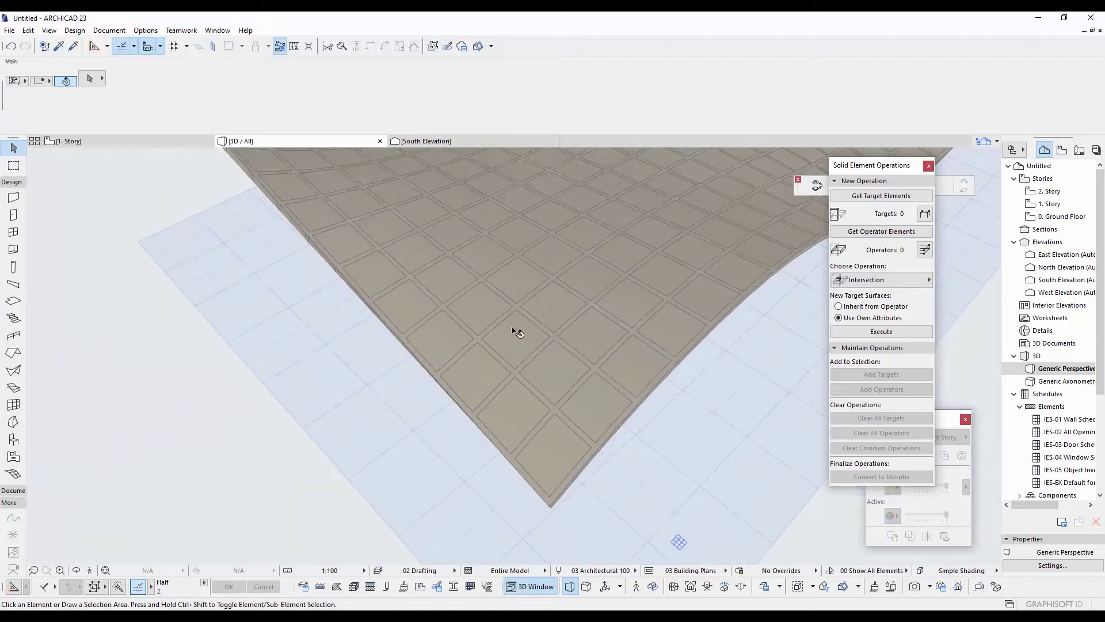
click(515, 343)
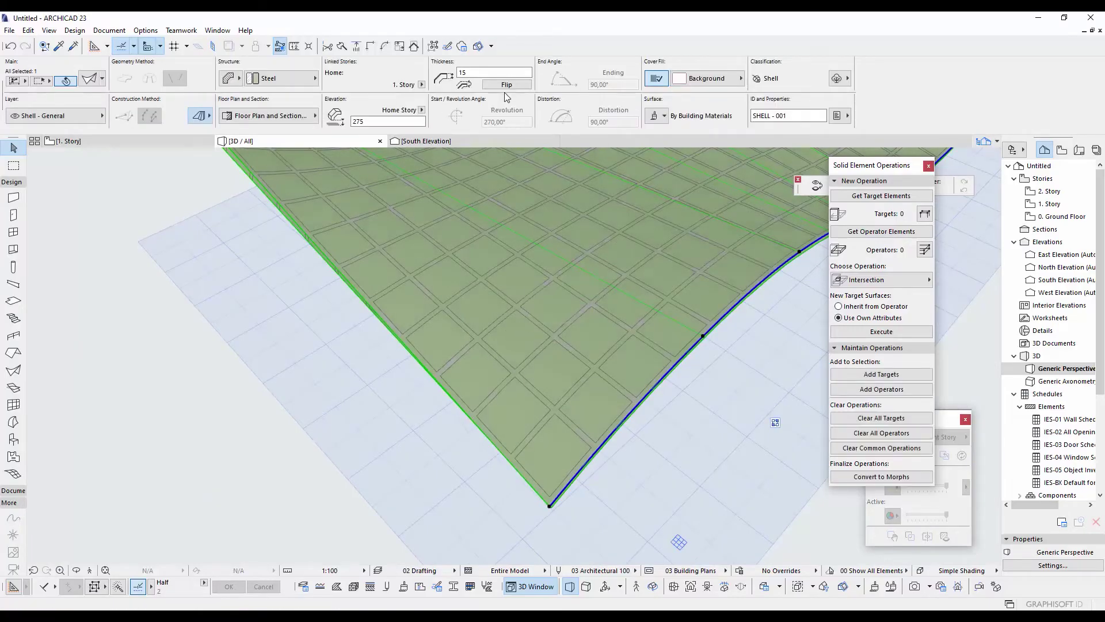
click(270, 78)
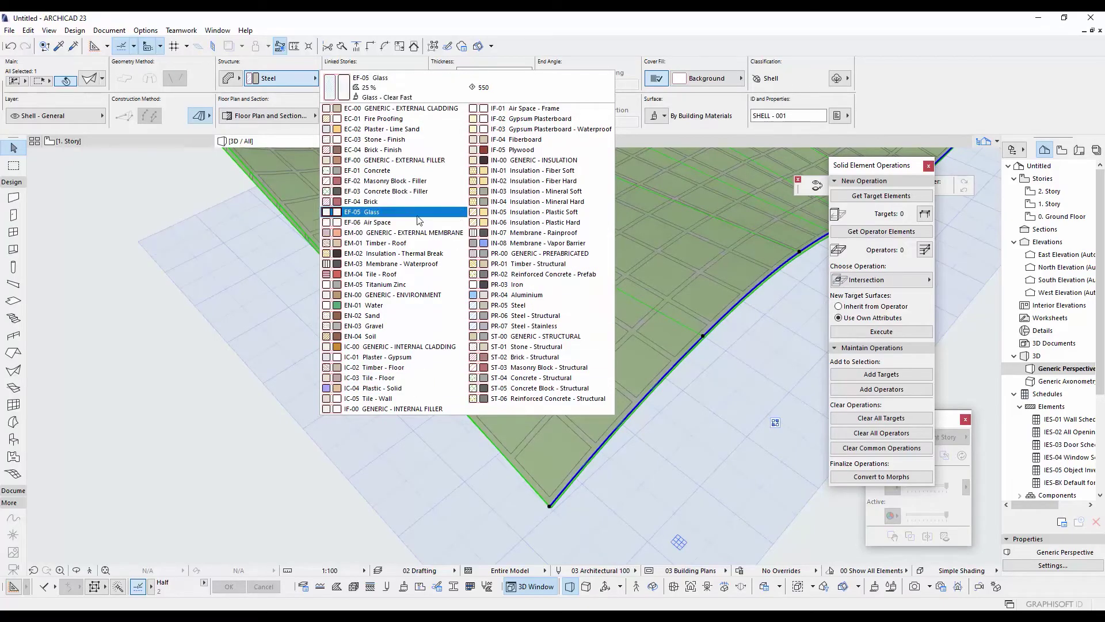
click(368, 212)
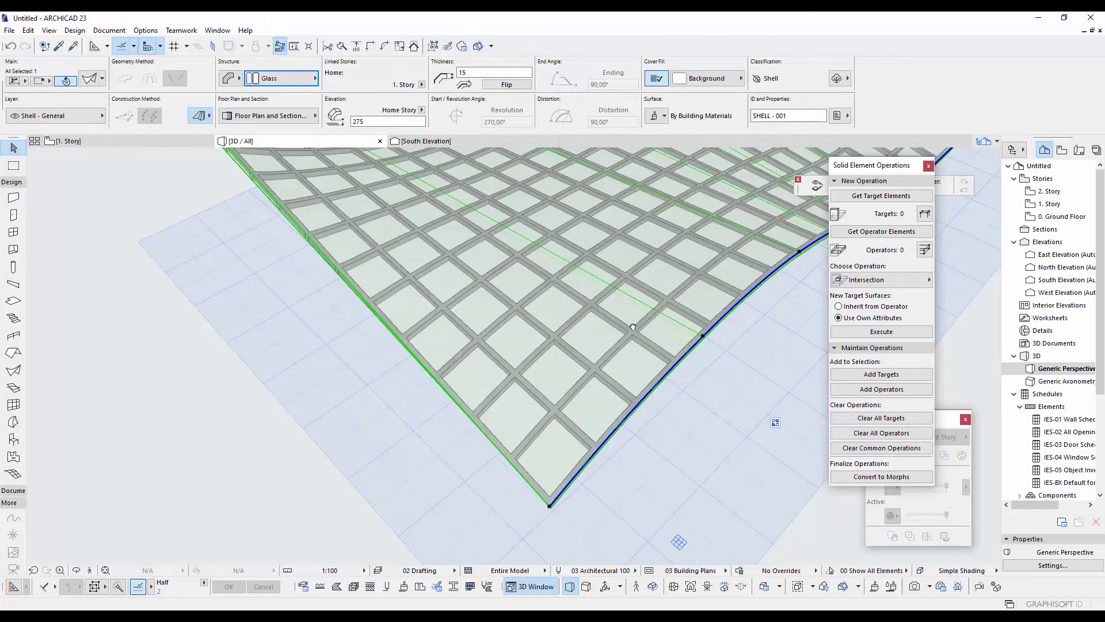
Step: Examine the lattice and its glass infill up close and from the side, and undo the shell's material change
mouse_move(634, 327)
middle_down()
mouse_move(617, 331)
mouse_move(614, 318)
middle_up()
scroll(614, 319, up, 4)
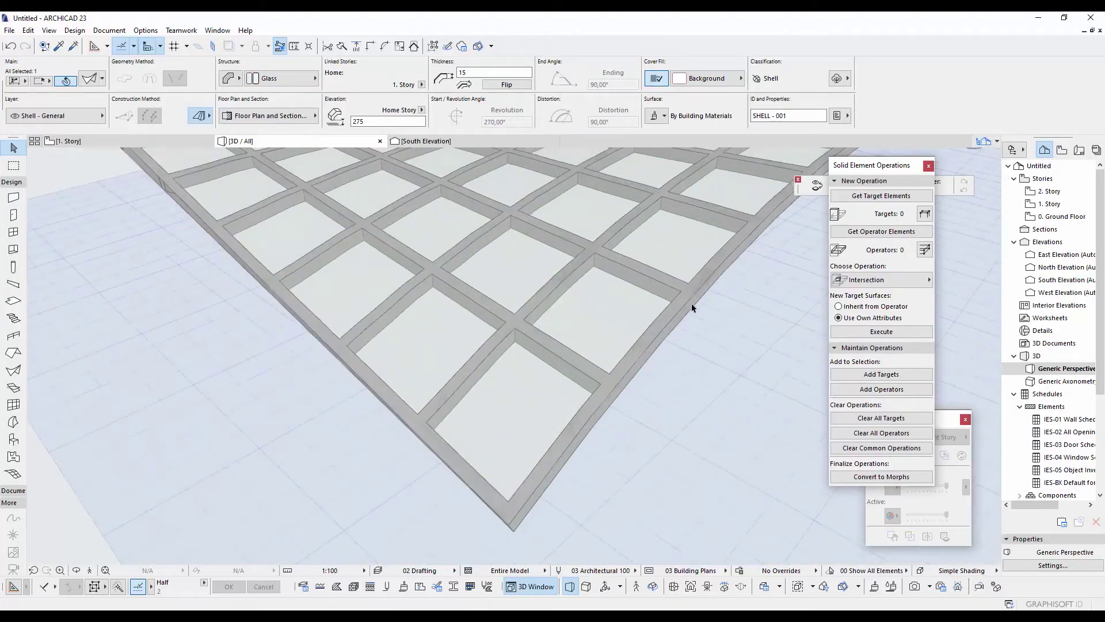
scroll(688, 298, up, 3)
scroll(690, 264, up, 4)
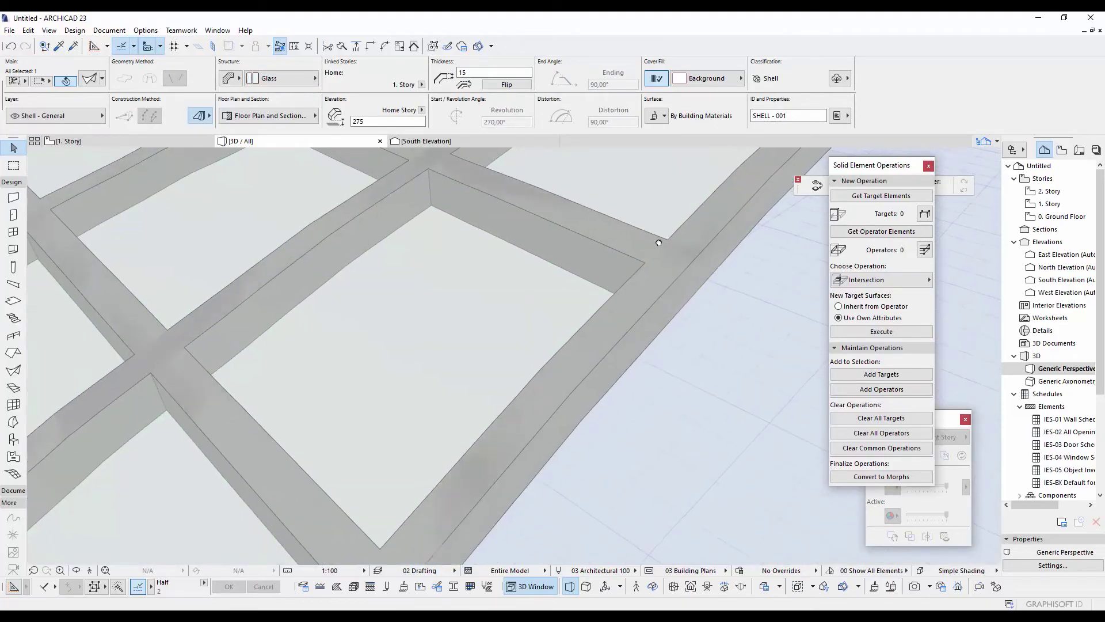
middle_drag(688, 291, 580, 329)
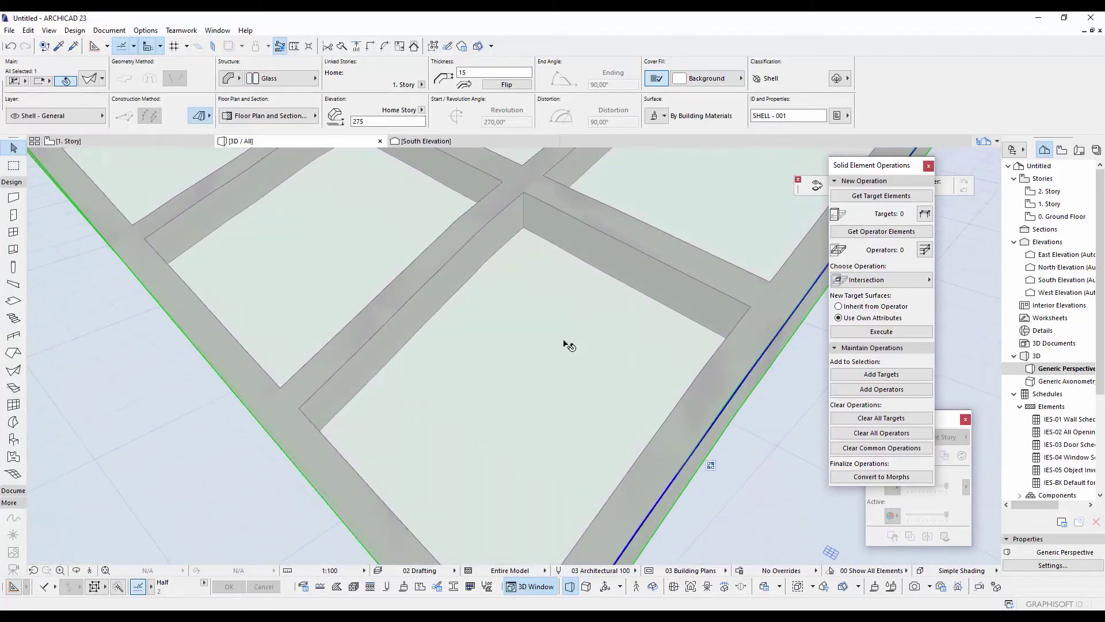
scroll(569, 345, down, 6)
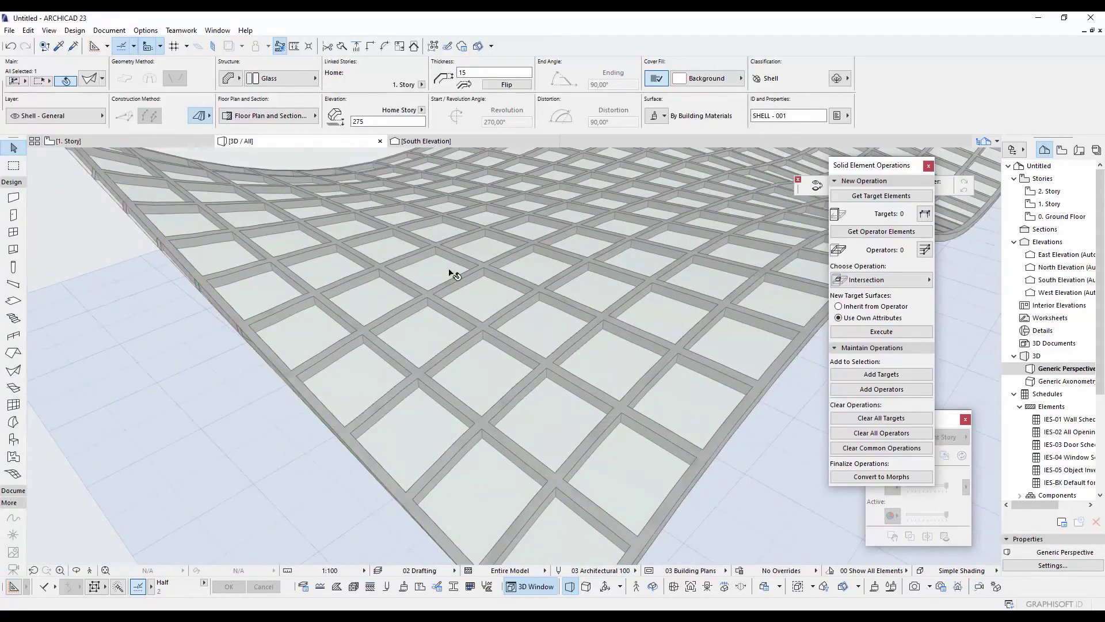
scroll(453, 273, down, 4)
shift+middle_drag(371, 267, 450, 381)
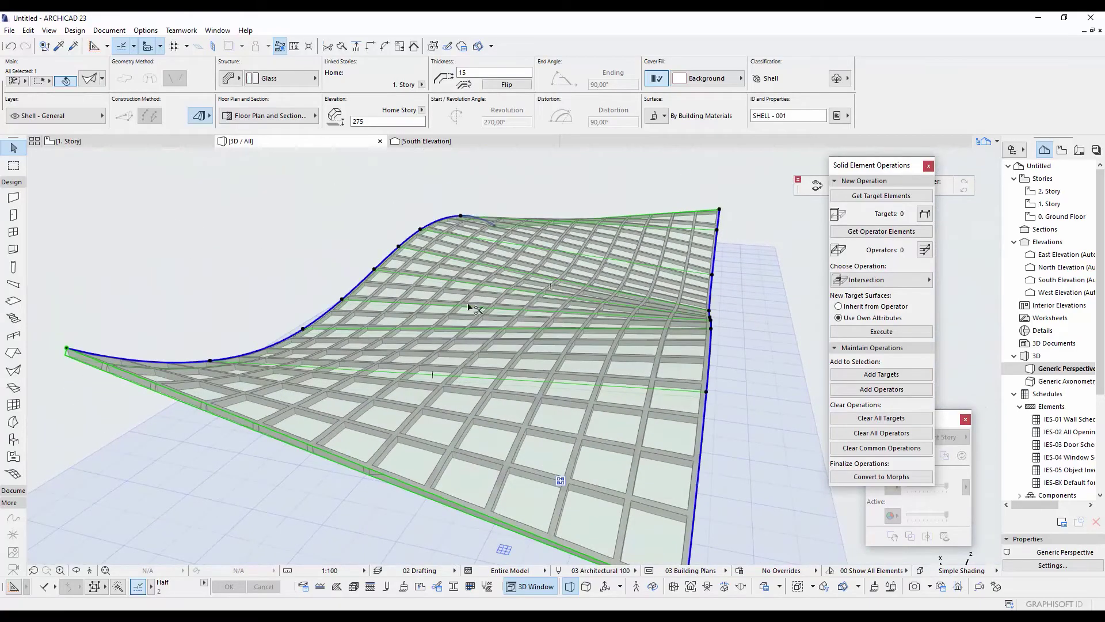
key(ctrl+z)
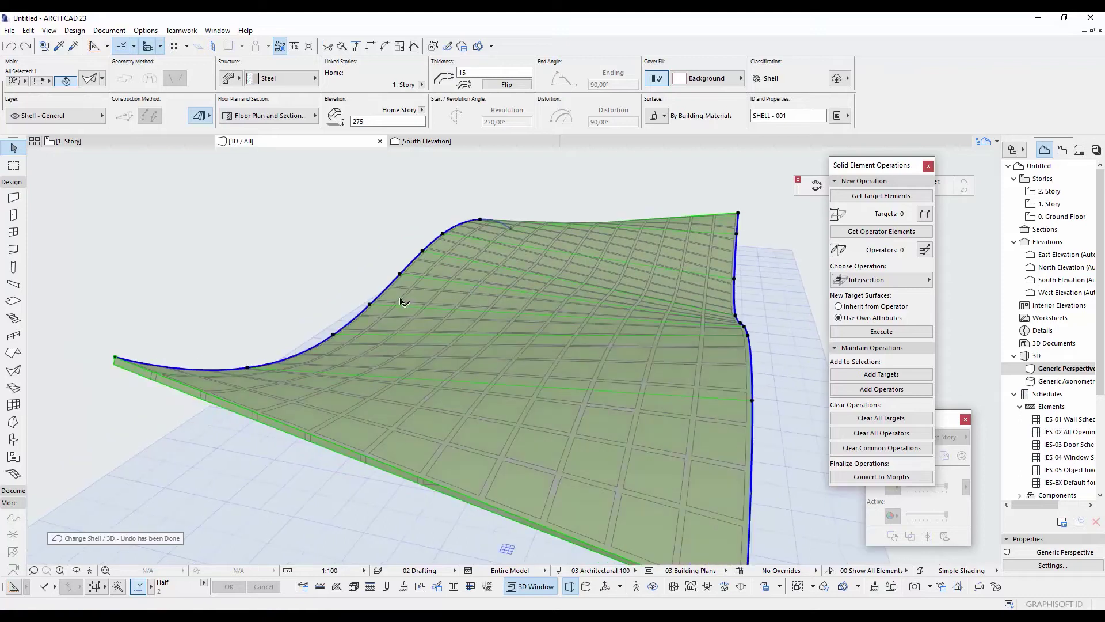
Step: Place a copy of the wavy shell straight above the original, at a home story elevation of 475
shift+middle_drag(528, 327, 518, 282)
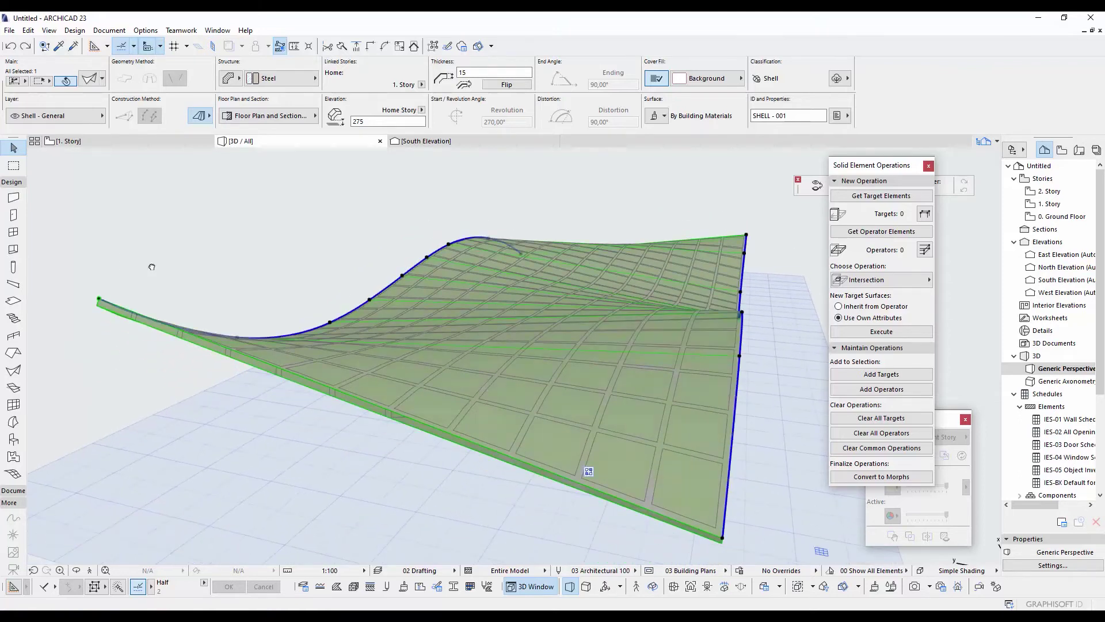
middle_drag(150, 287, 233, 302)
click(248, 316)
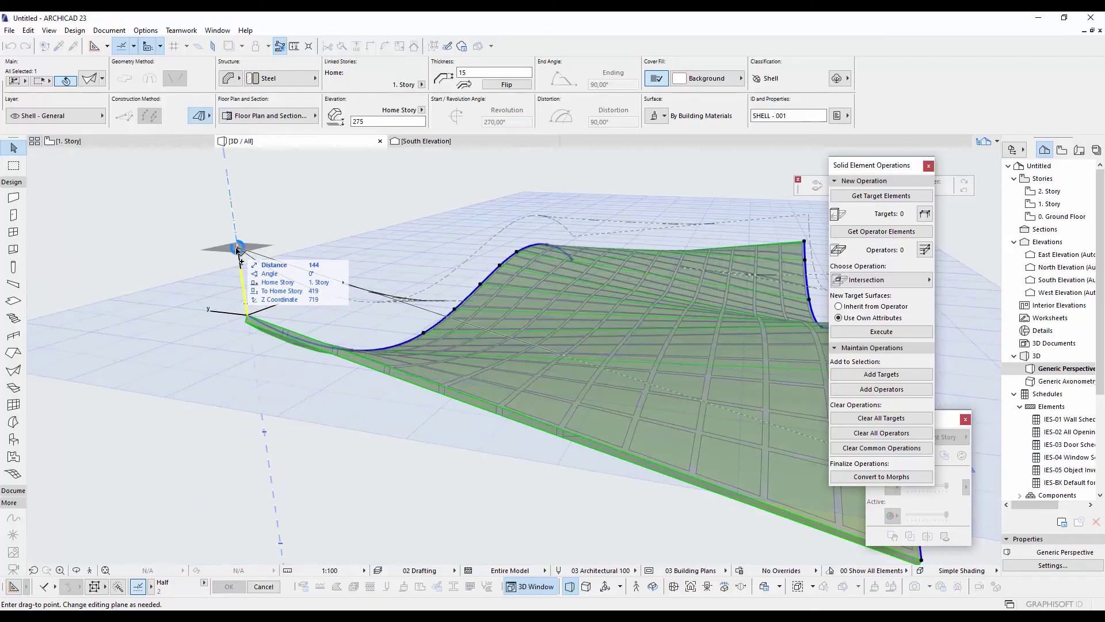
click(237, 249)
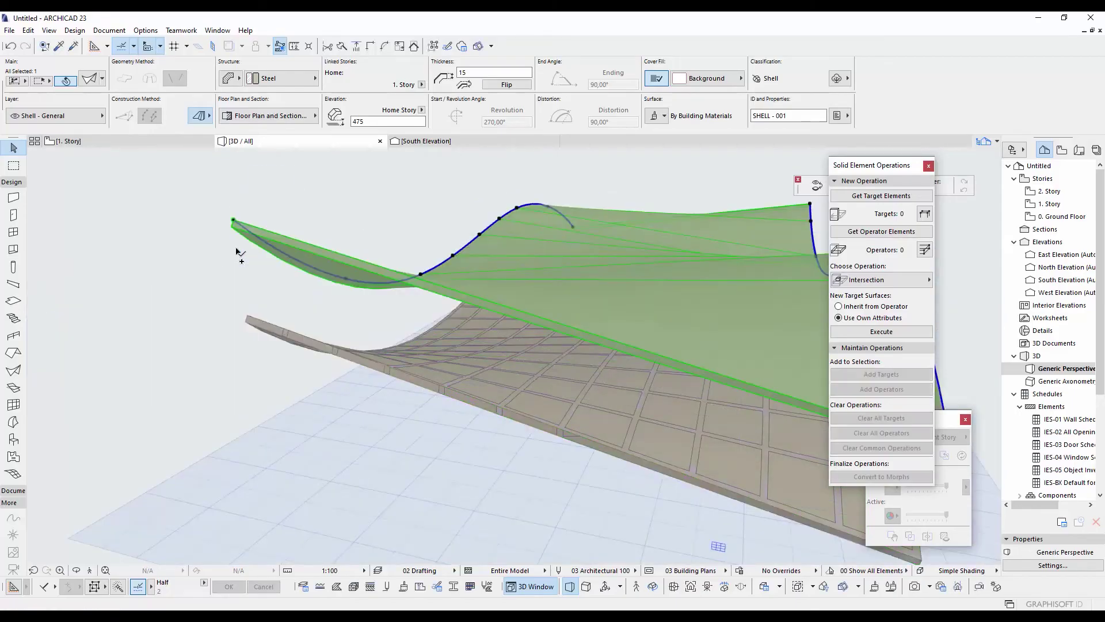
Step: Move the original lower shell to the Hidden layer so only its lattice is displayed, and clear the selection
click(270, 353)
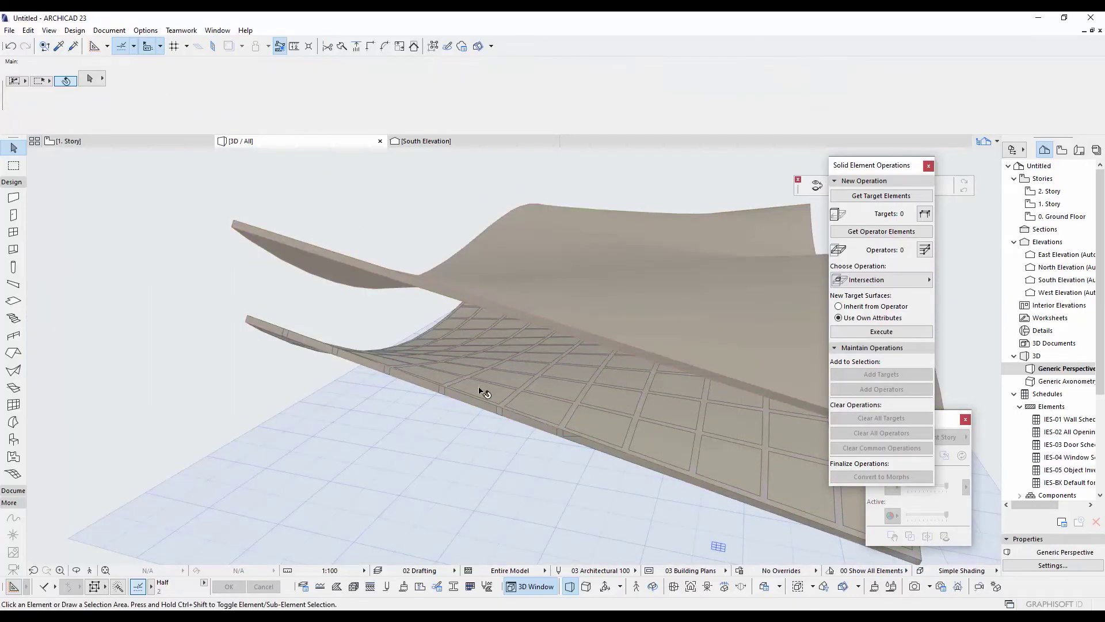
click(482, 391)
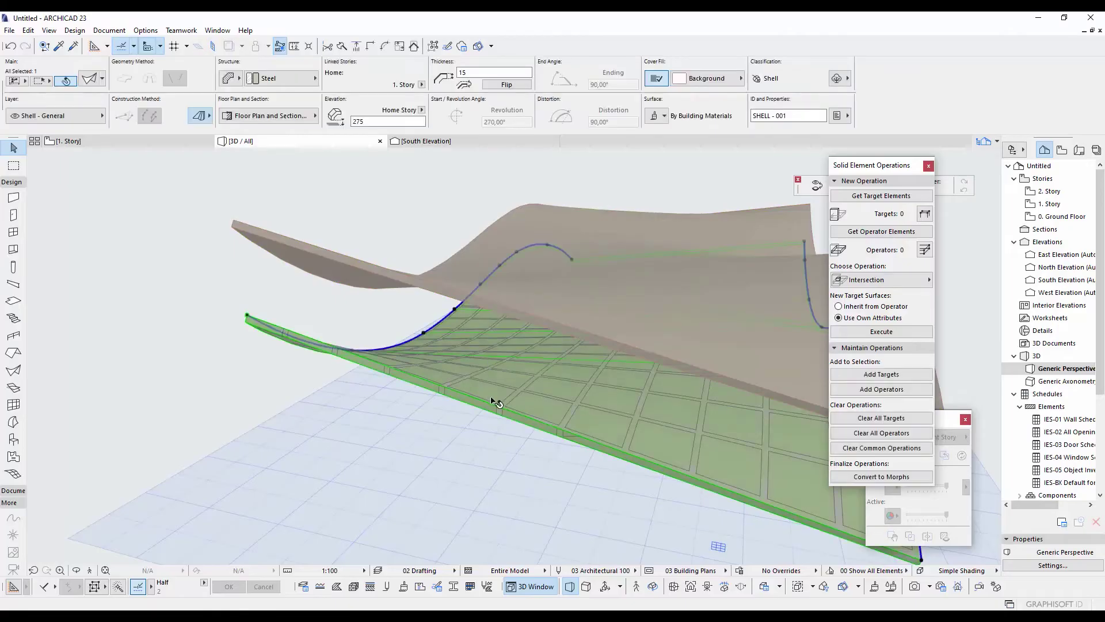
click(41, 117)
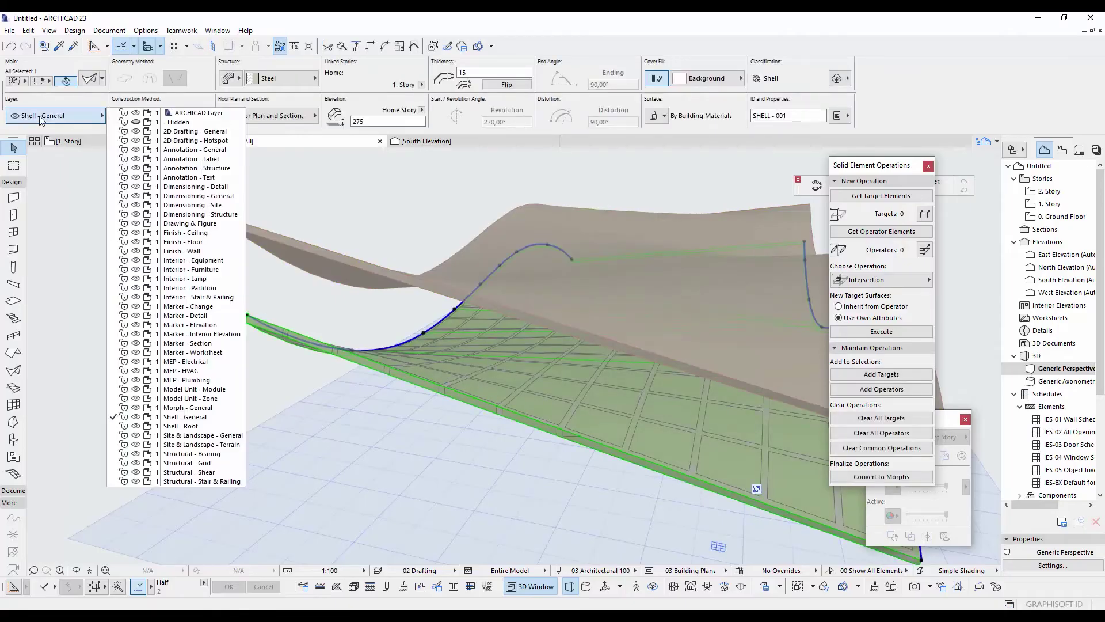
click(178, 123)
click(403, 436)
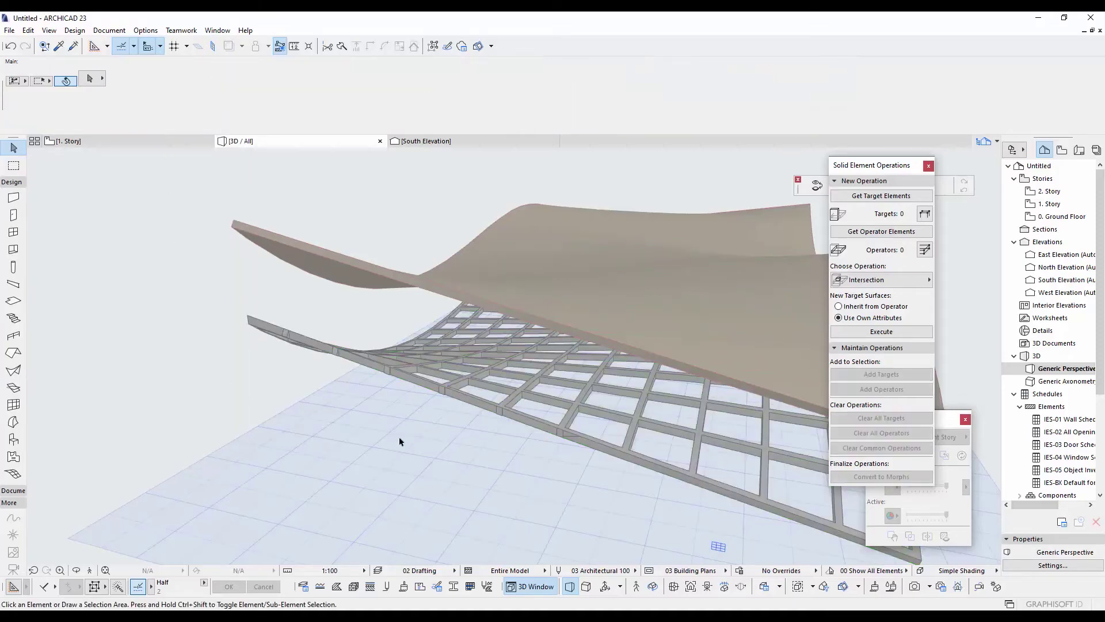
click(442, 390)
click(222, 332)
Step: Move the upper wavy shell straight down by 200 so it lands on the lattice
scroll(229, 301, down, 3)
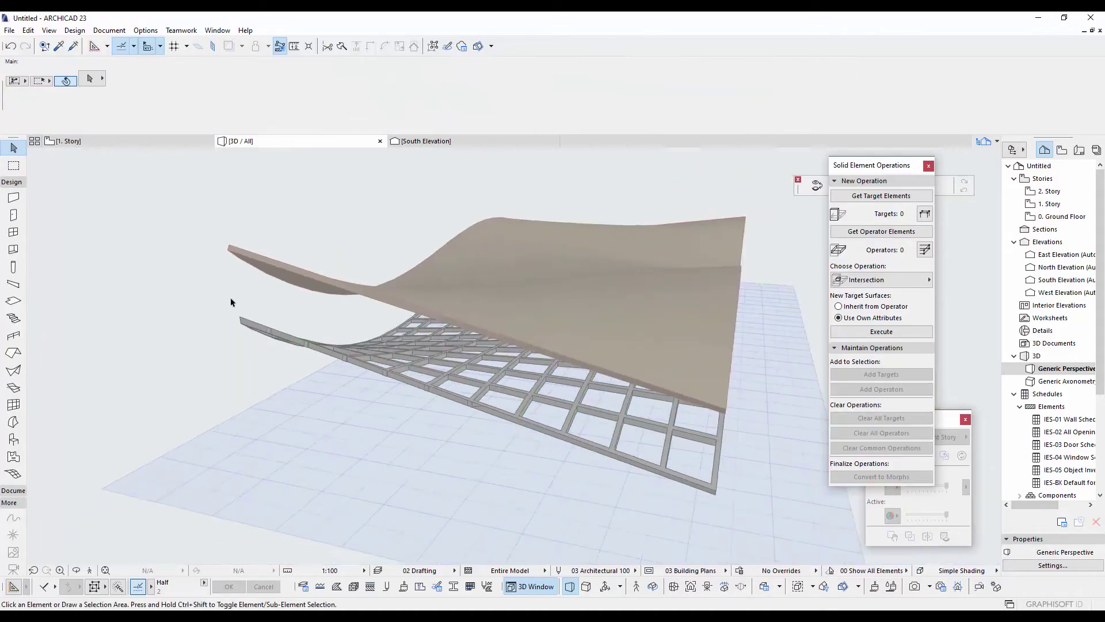
shift+middle_drag(230, 301, 362, 344)
scroll(361, 344, up, 5)
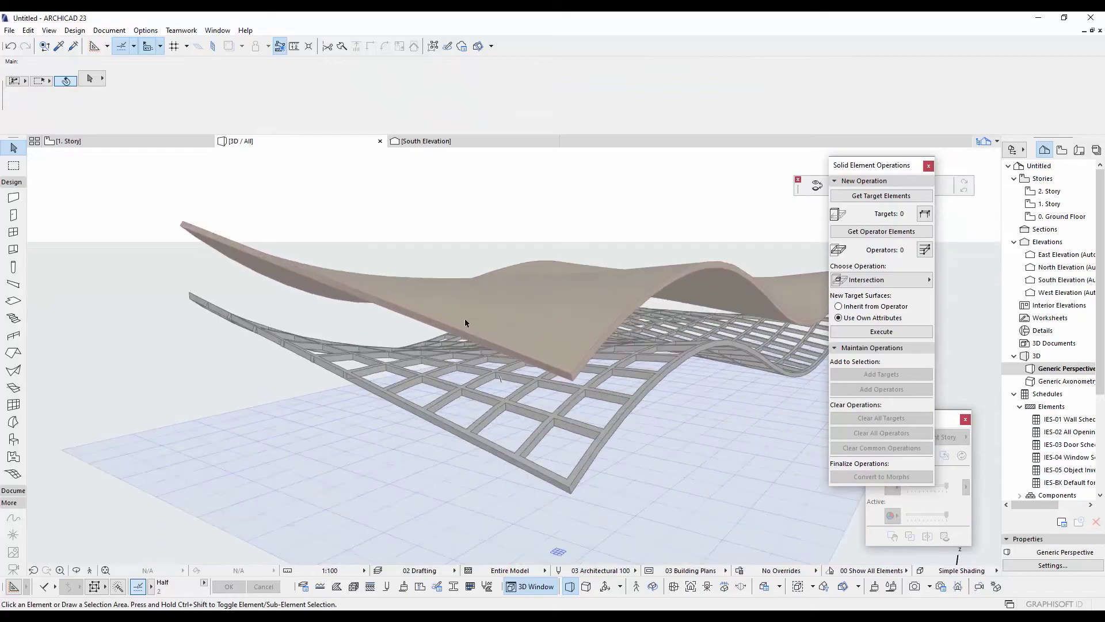
click(261, 263)
middle_drag(260, 263, 338, 269)
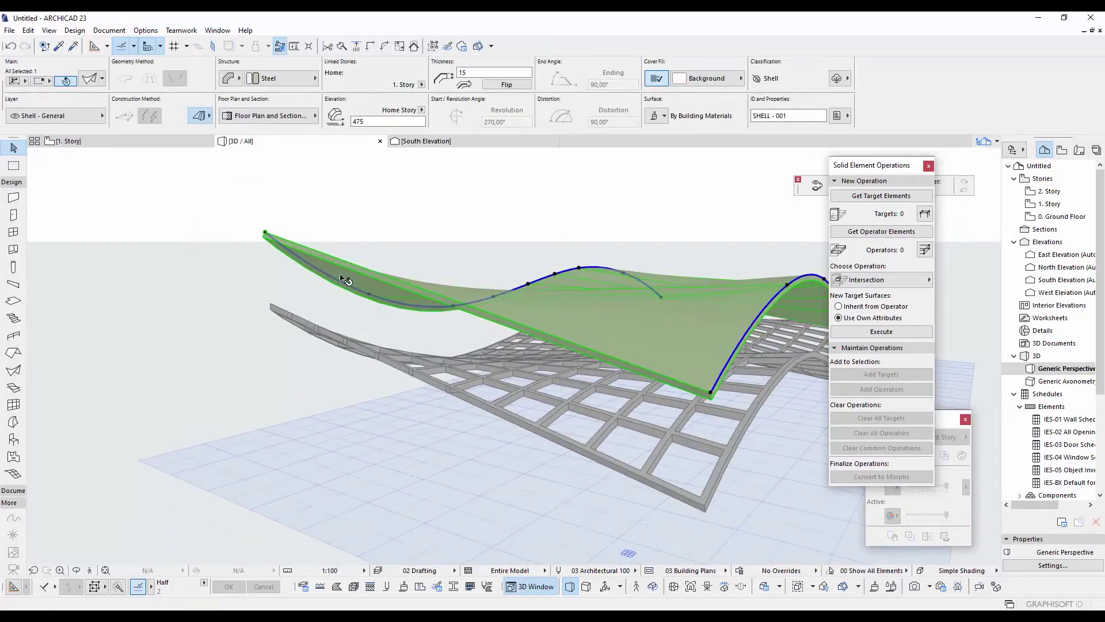
scroll(318, 269, up, 3)
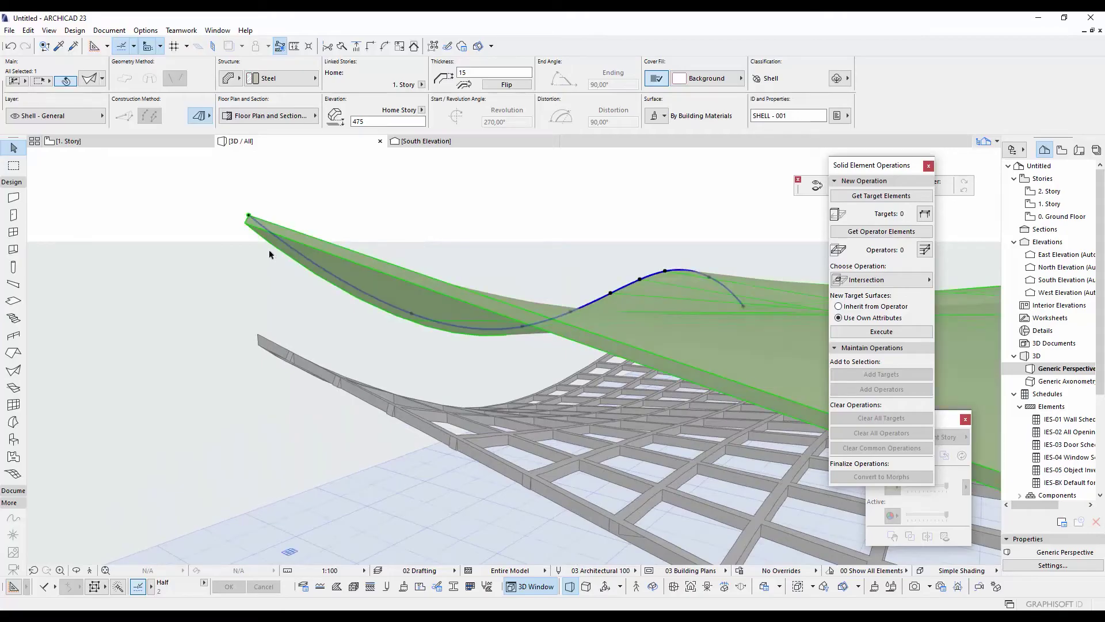
key(ctrl+d)
click(248, 217)
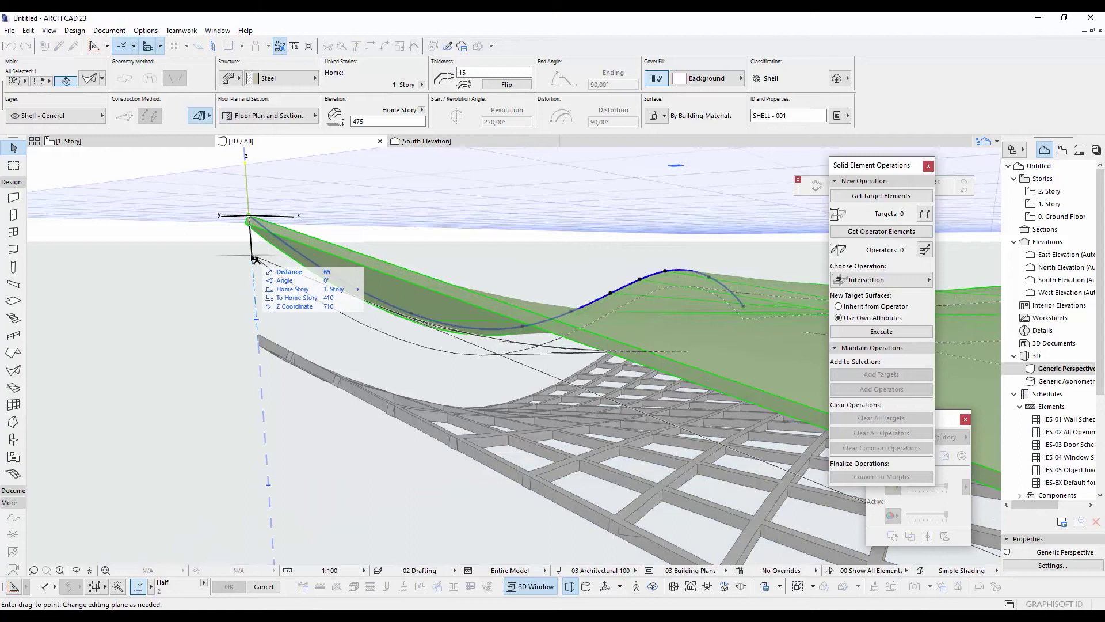
text(200)
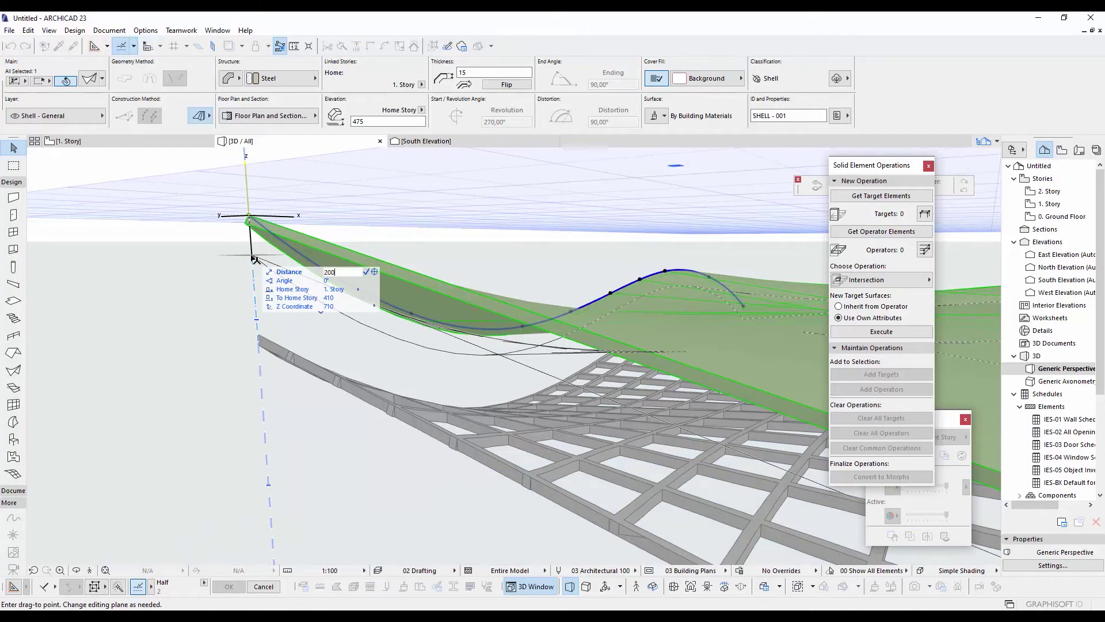
key(Return)
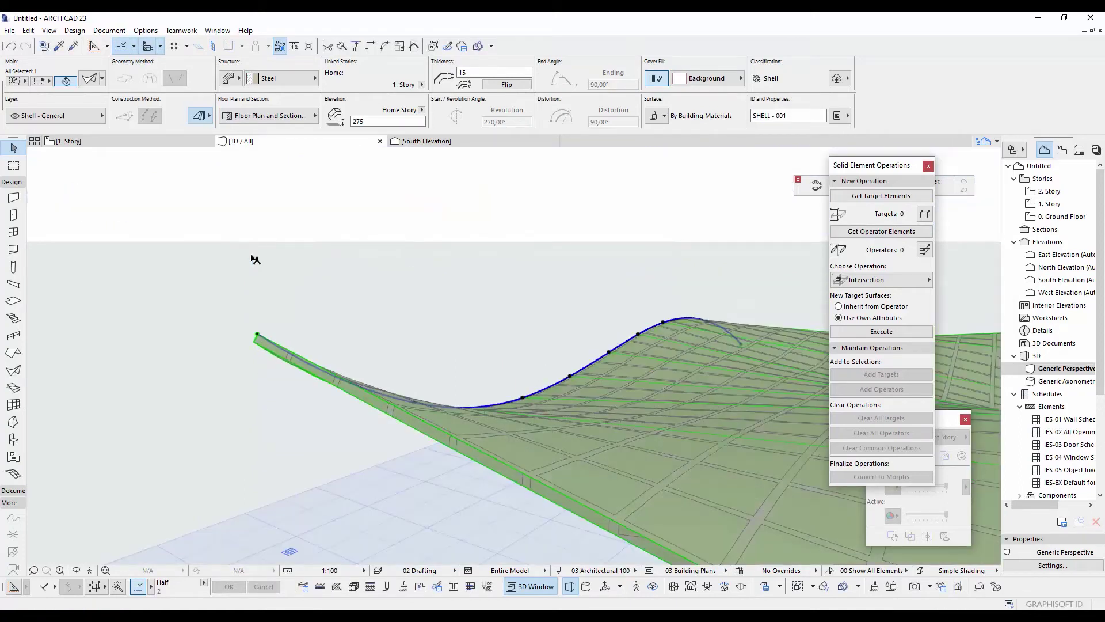
Step: Set the wavy shell's thickness to 2 and its building material to EF-05 Glass
shift+middle_drag(345, 276, 483, 280)
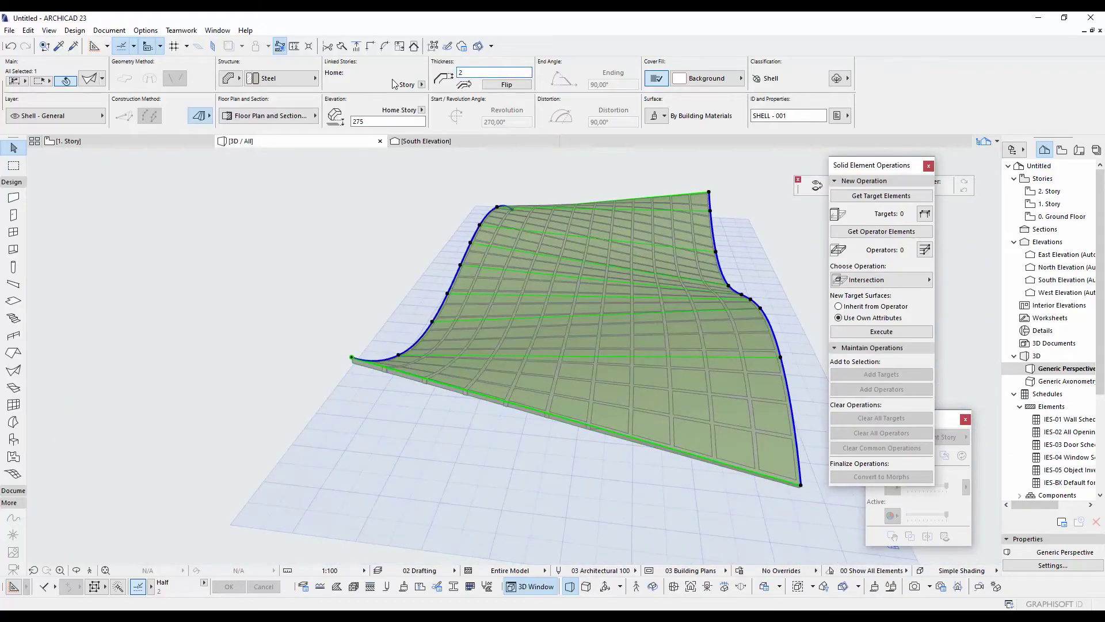
shift+middle_drag(483, 286, 451, 269)
scroll(435, 293, up, 3)
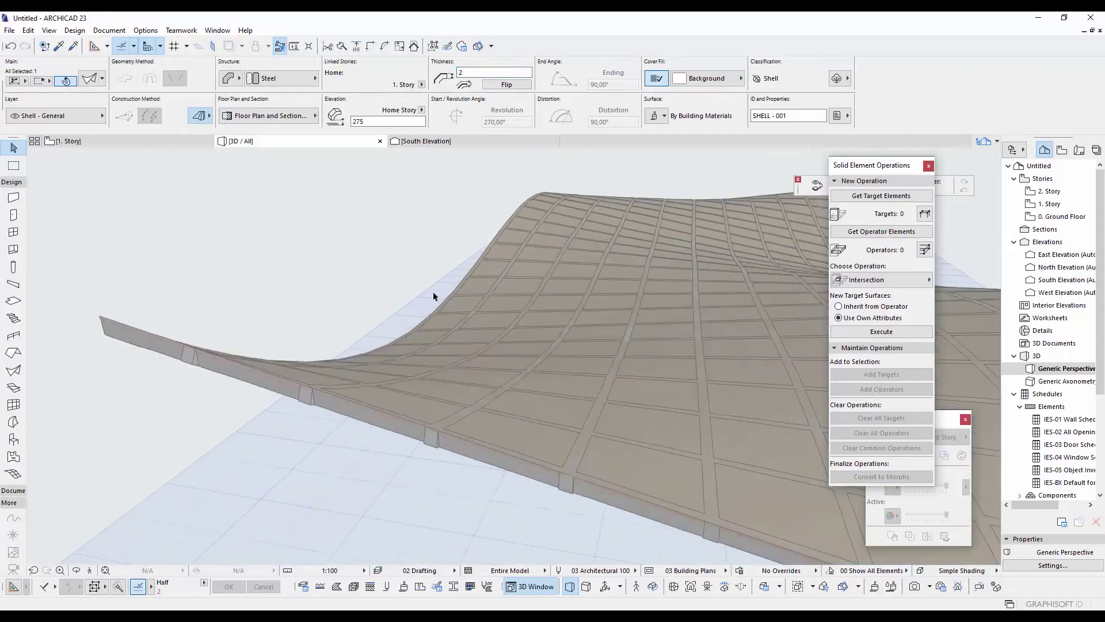
click(268, 79)
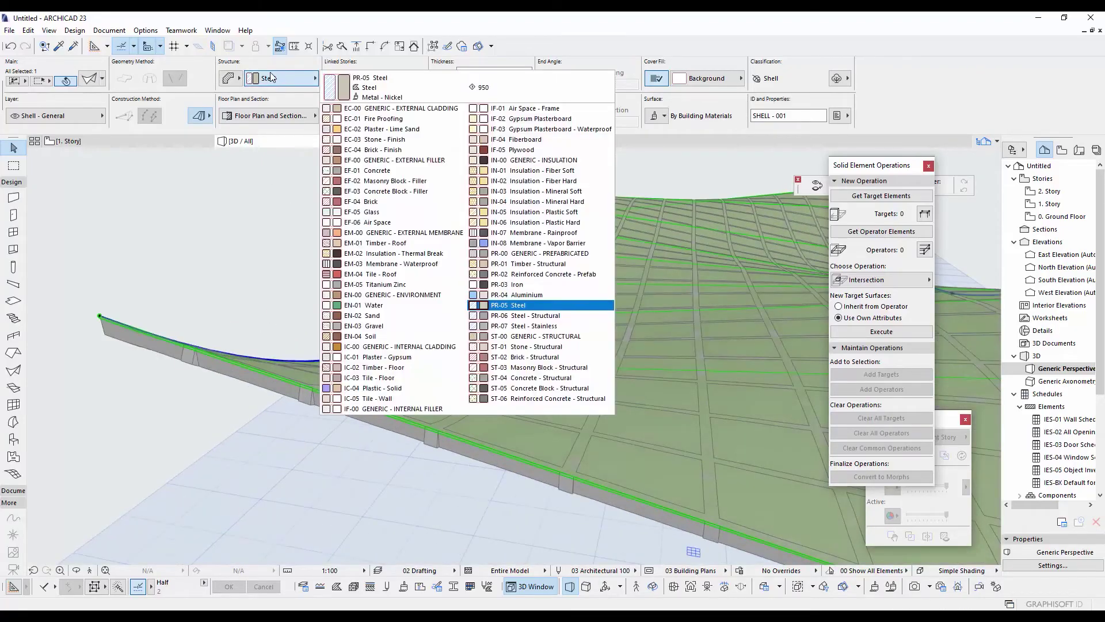
click(363, 212)
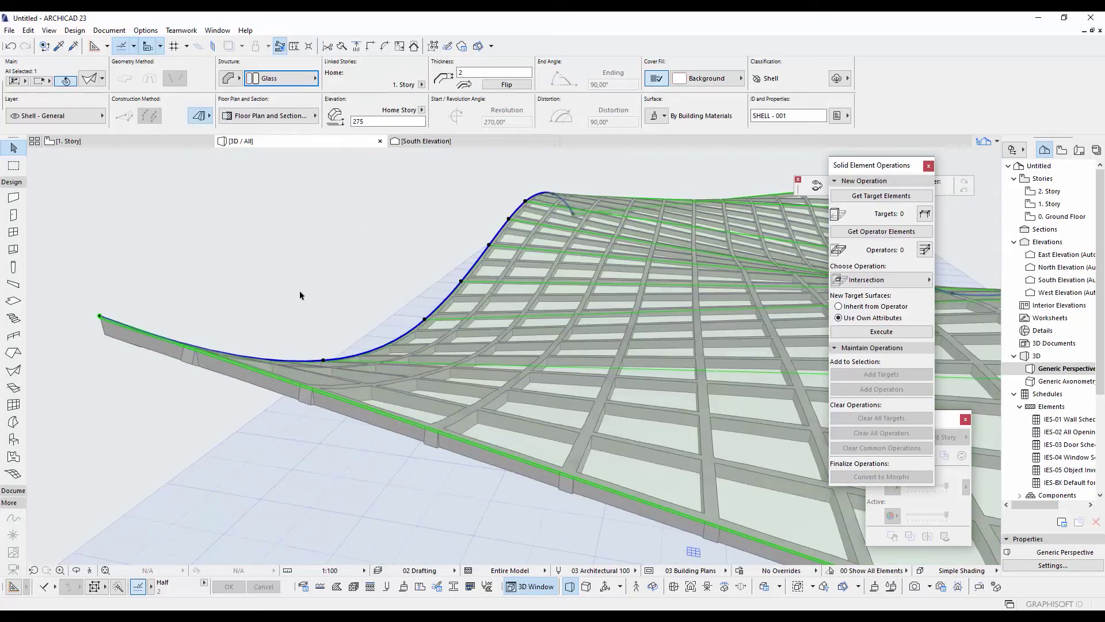
Step: Lower the glass shell vertically by 5 from its corner node so it sits within the lattice depth
shift+middle_drag(299, 295, 329, 302)
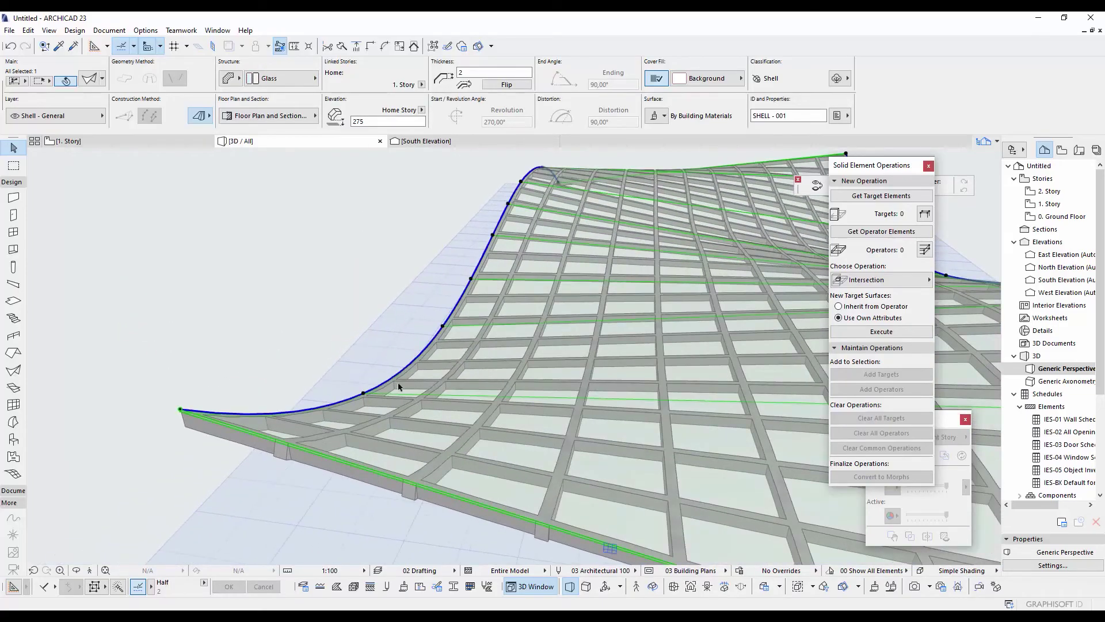
shift+middle_drag(412, 415, 302, 375)
scroll(297, 365, up, 5)
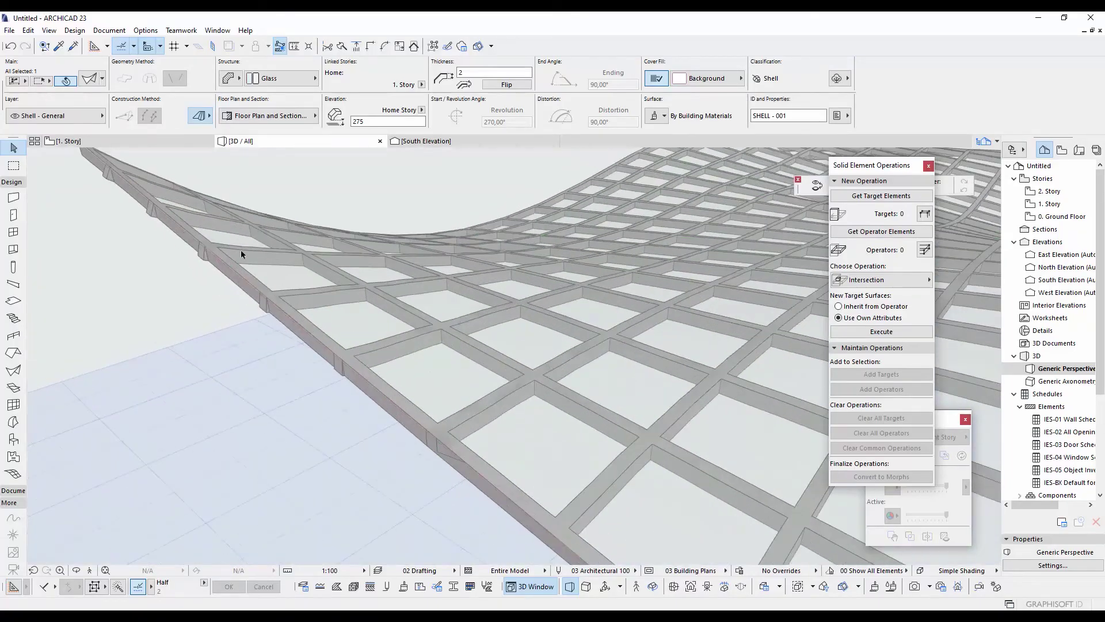
key(w)
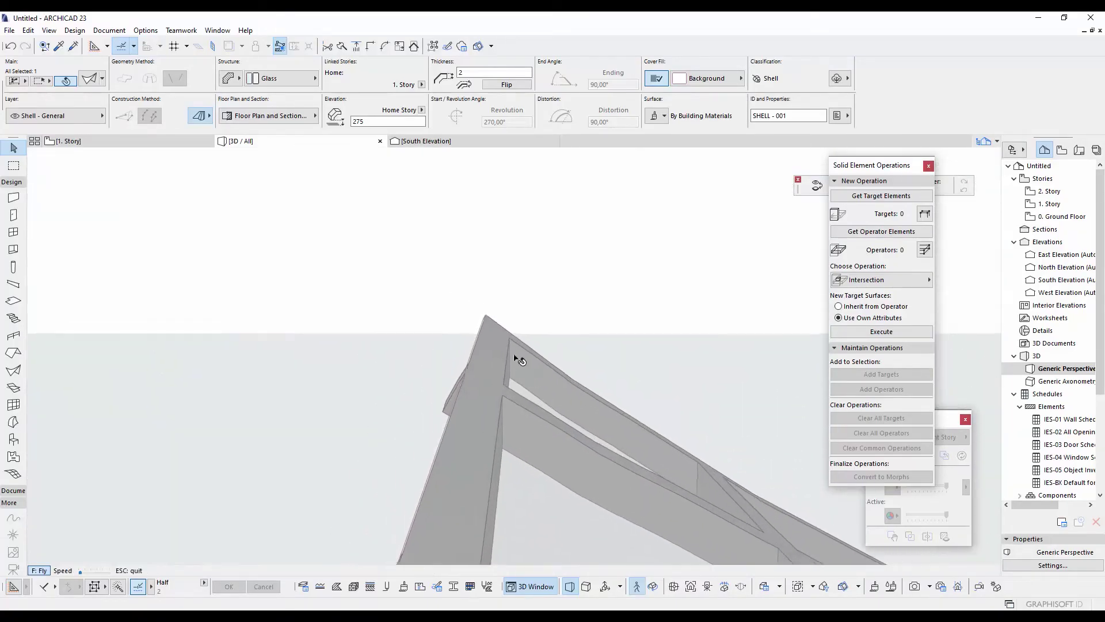
key(Escape)
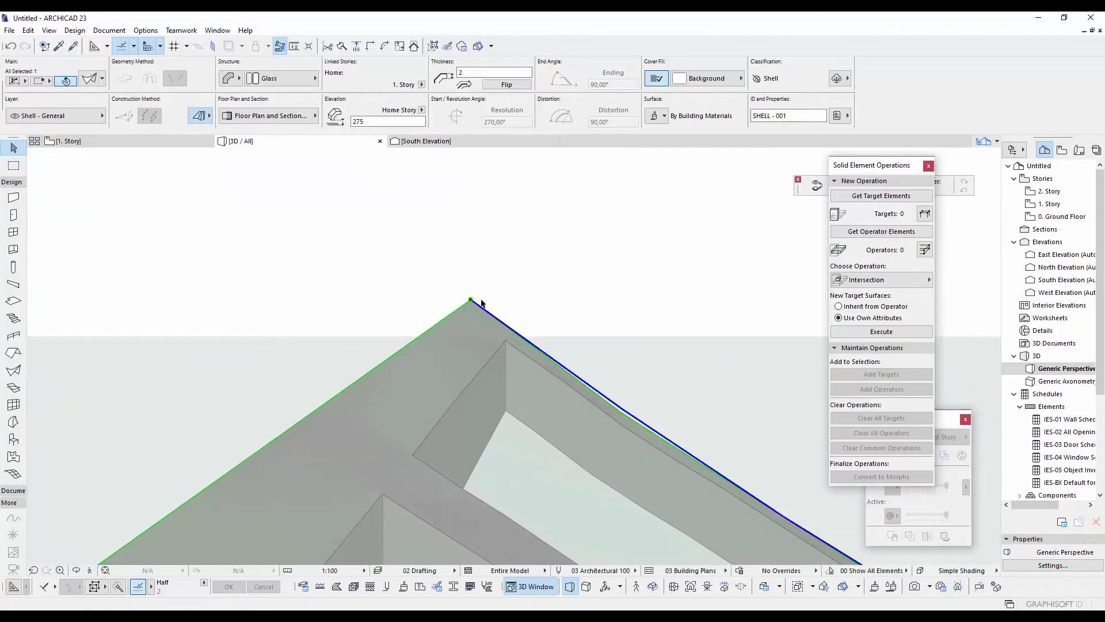
key(ctrl+d)
click(471, 299)
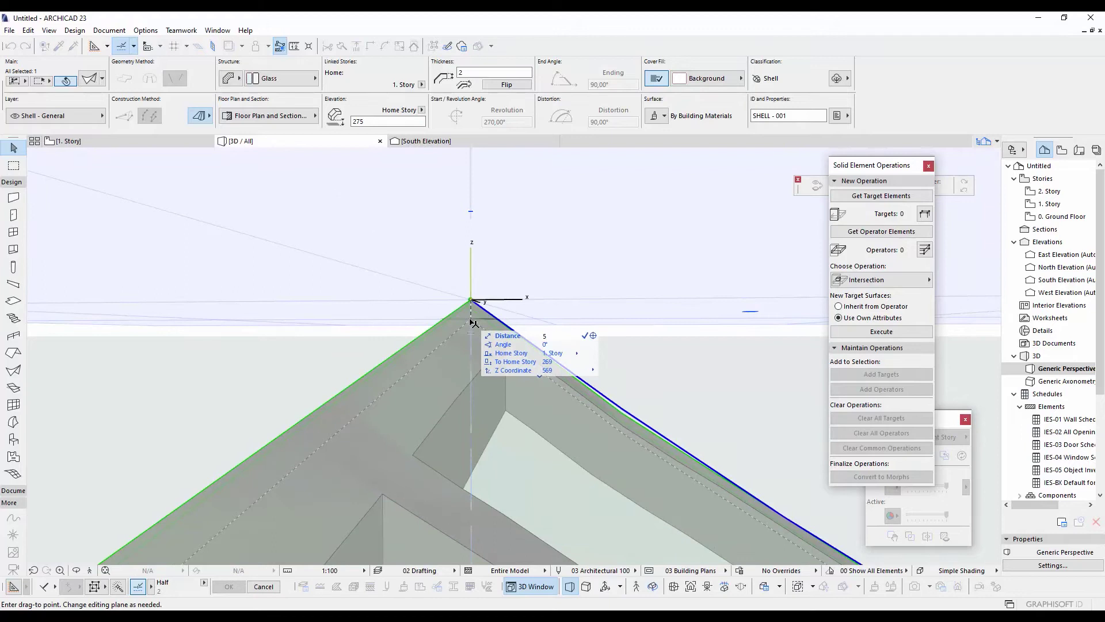
click(473, 323)
key(f)
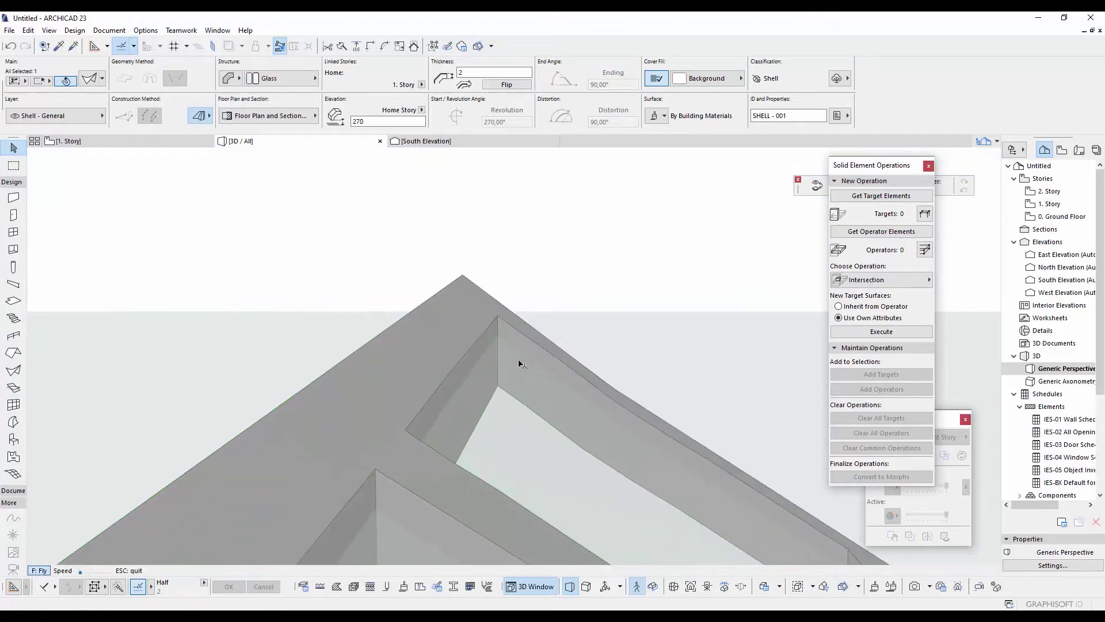
key(Down)
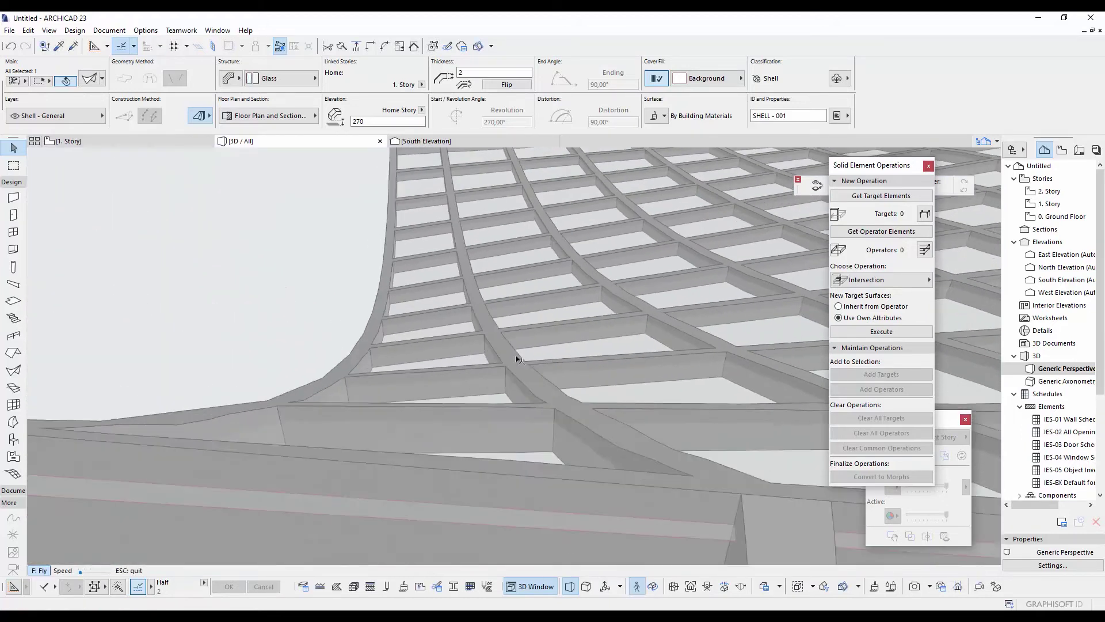
key(Escape)
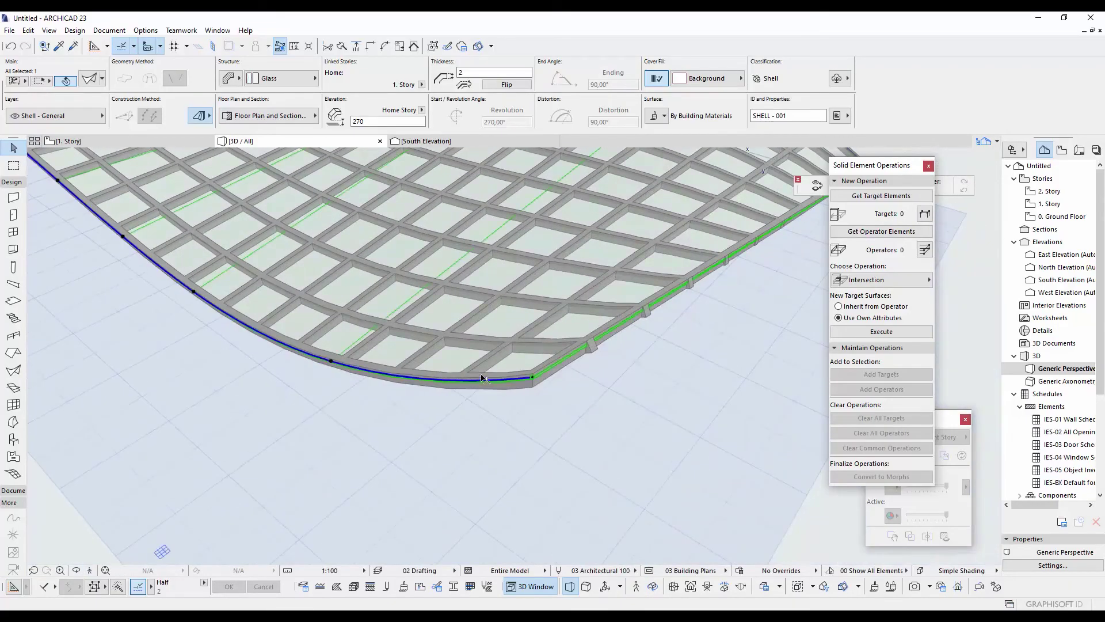
Step: Define the glass shell's contour on the 1. Story plan with a cutting polygon along the inner corners of the edge frame
key(F2)
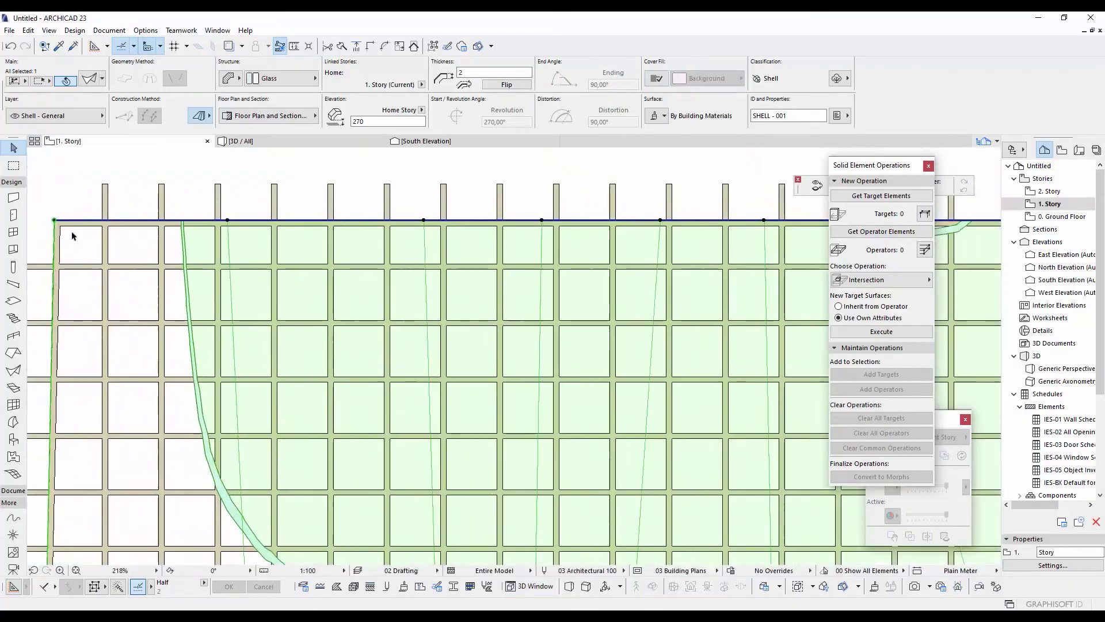
right_click(226, 237)
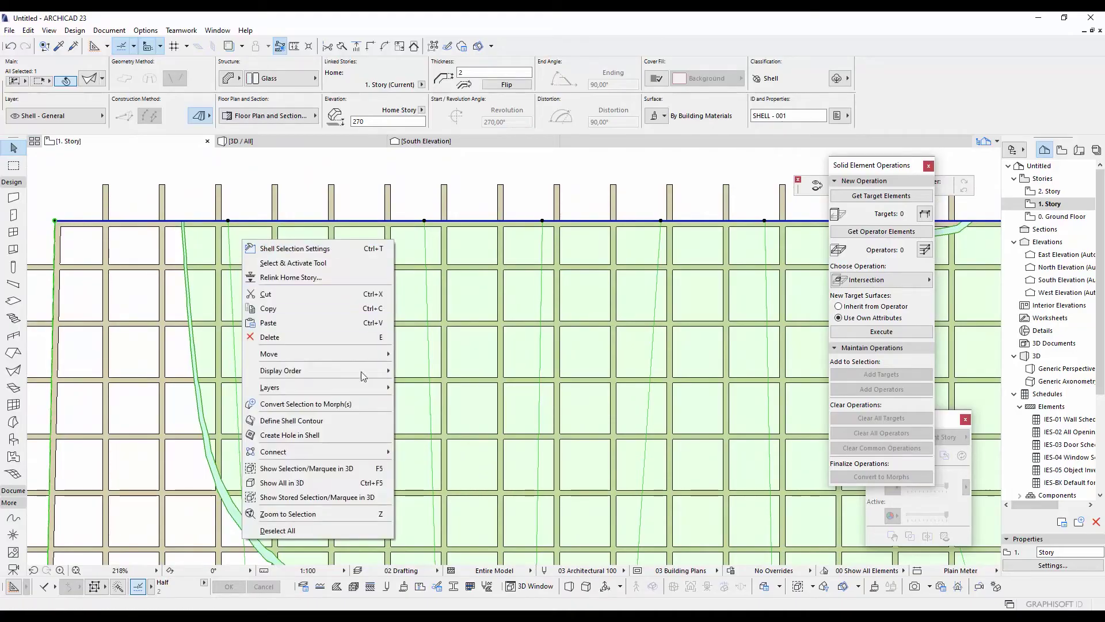
click(318, 424)
scroll(84, 265, up, 3)
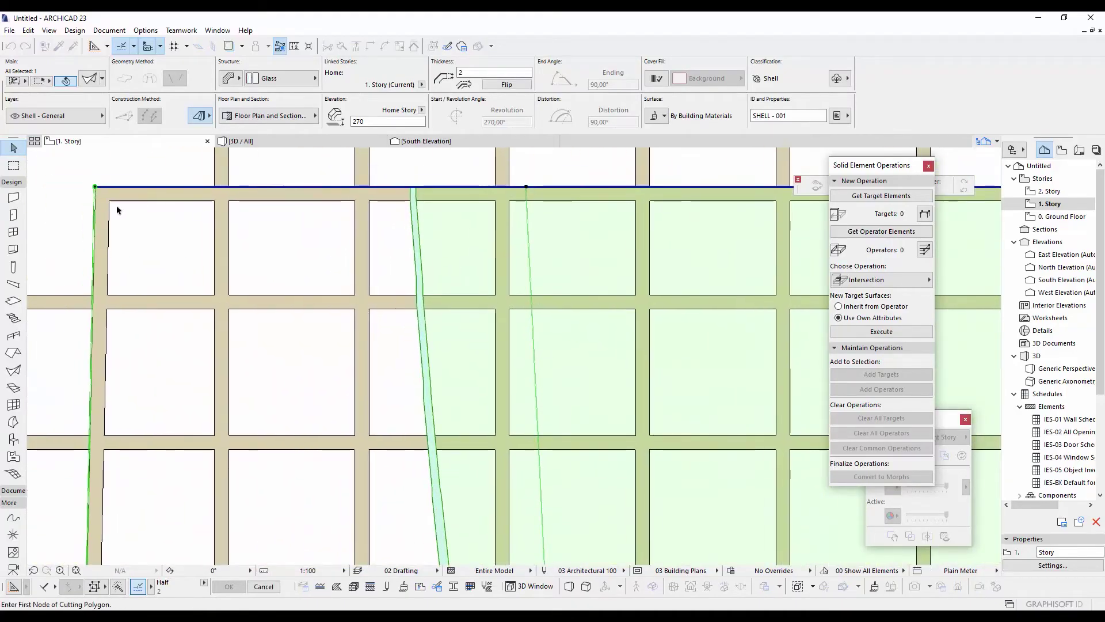
click(112, 204)
scroll(259, 284, down, 5)
scroll(609, 247, up, 6)
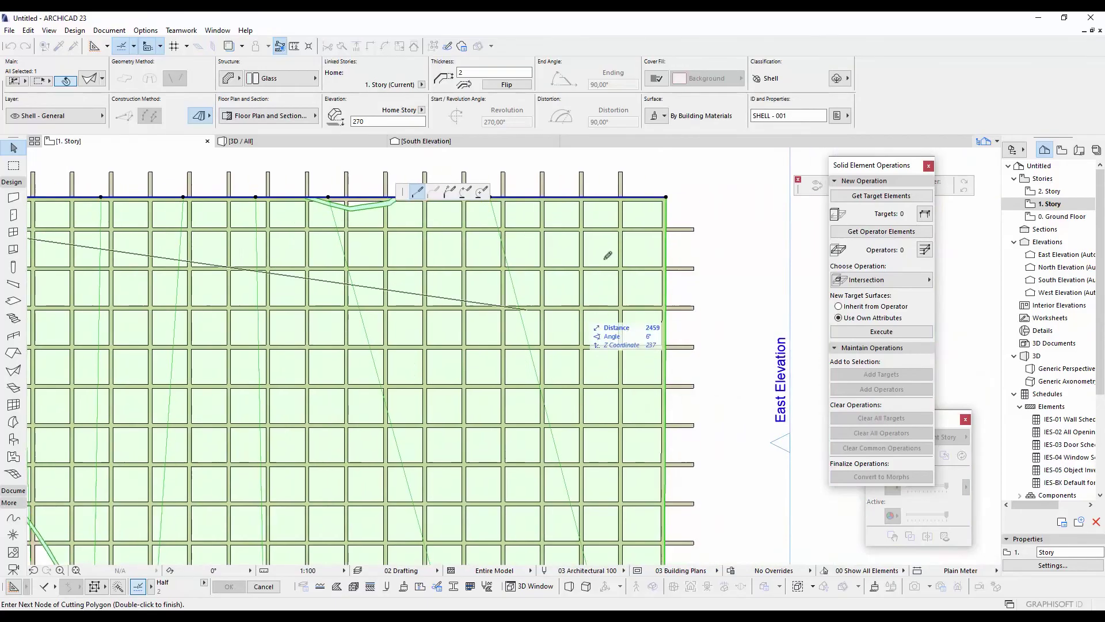
scroll(616, 222, down, 2)
scroll(619, 219, down, 4)
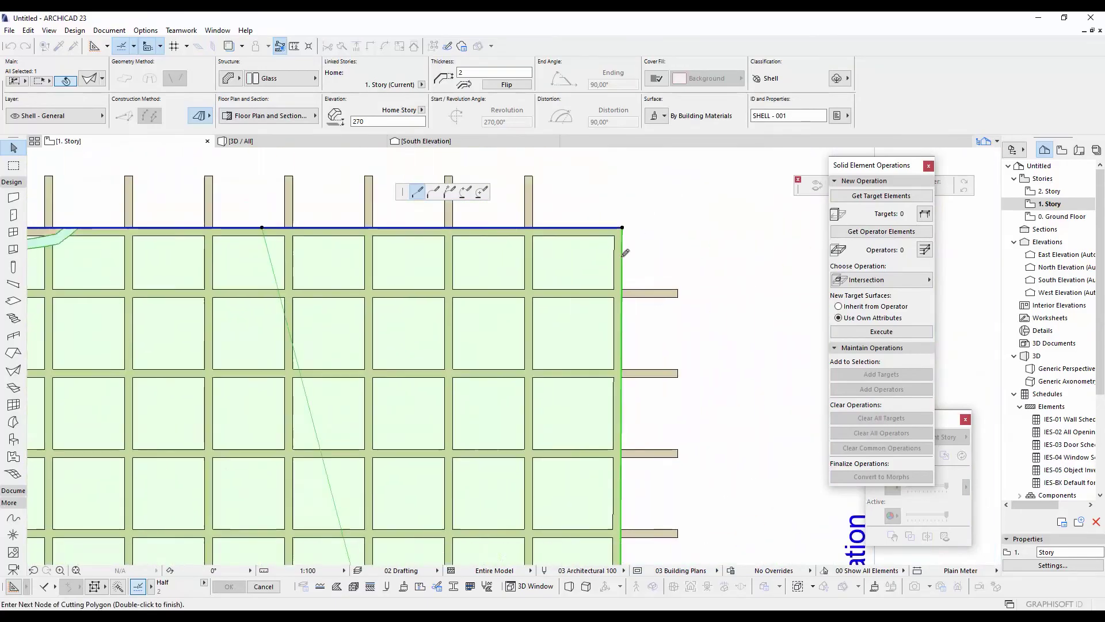
scroll(618, 208, down, 4)
scroll(395, 250, up, 7)
click(395, 287)
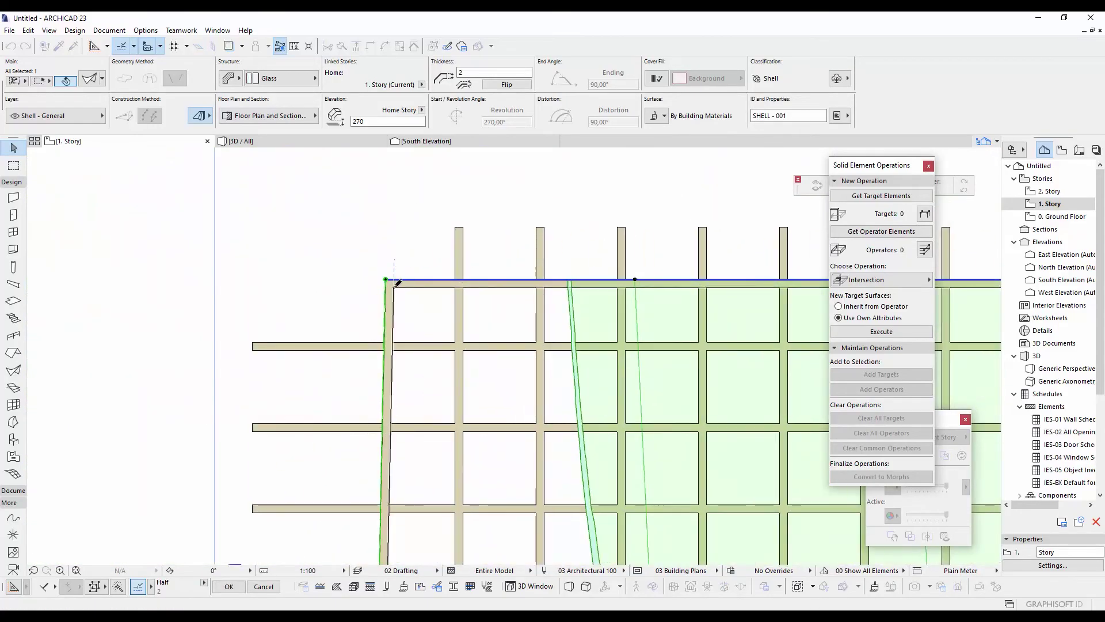
click(397, 282)
scroll(323, 288, down, 5)
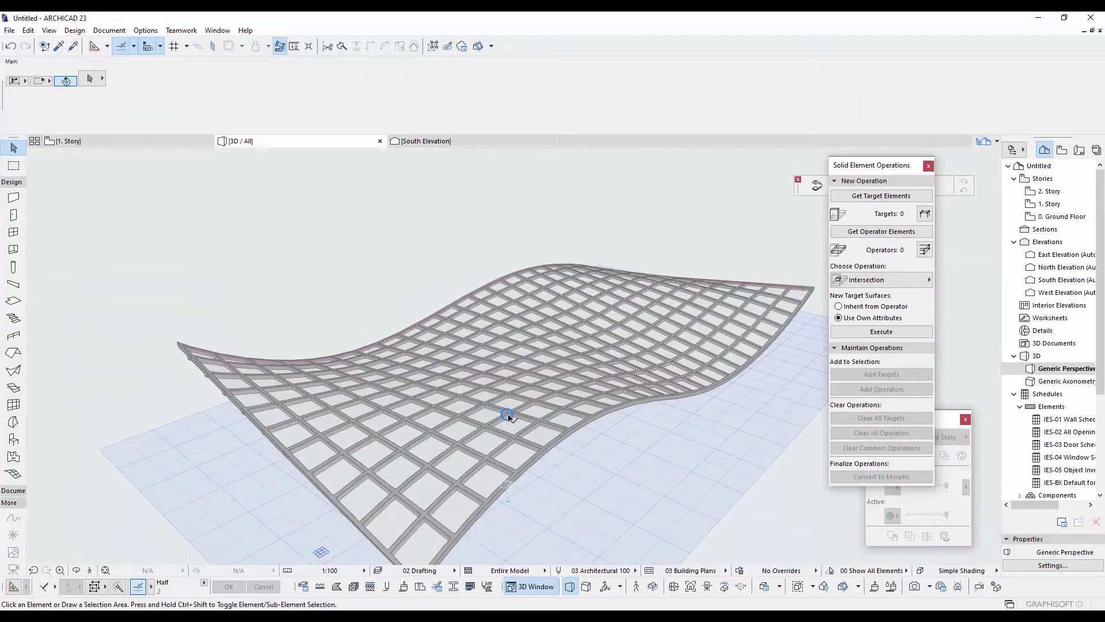
Step: Select the ten horizontal lattice walls on the 1. Story plan and adjust their west ends to the west edge wall
scroll(419, 418, up, 10)
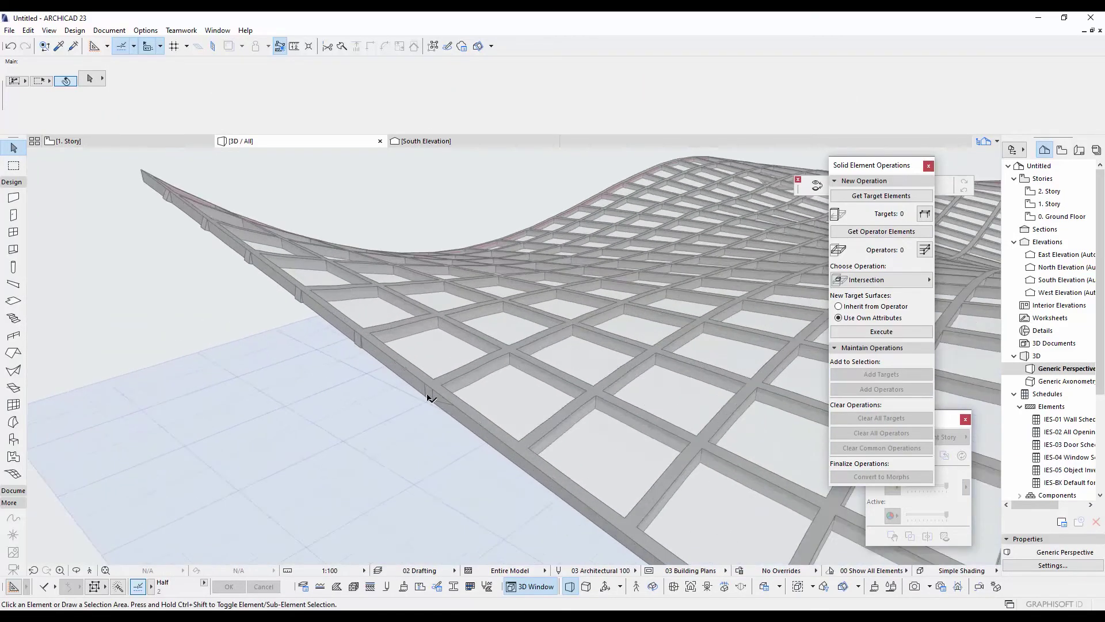
scroll(433, 398, down, 5)
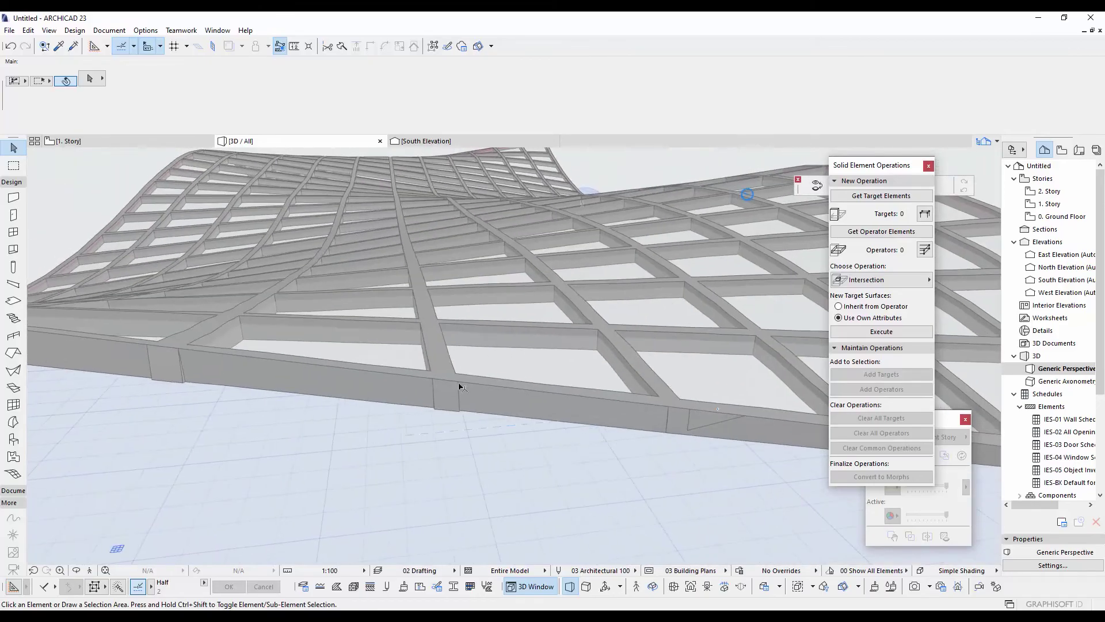
shift+middle_drag(412, 395, 558, 297)
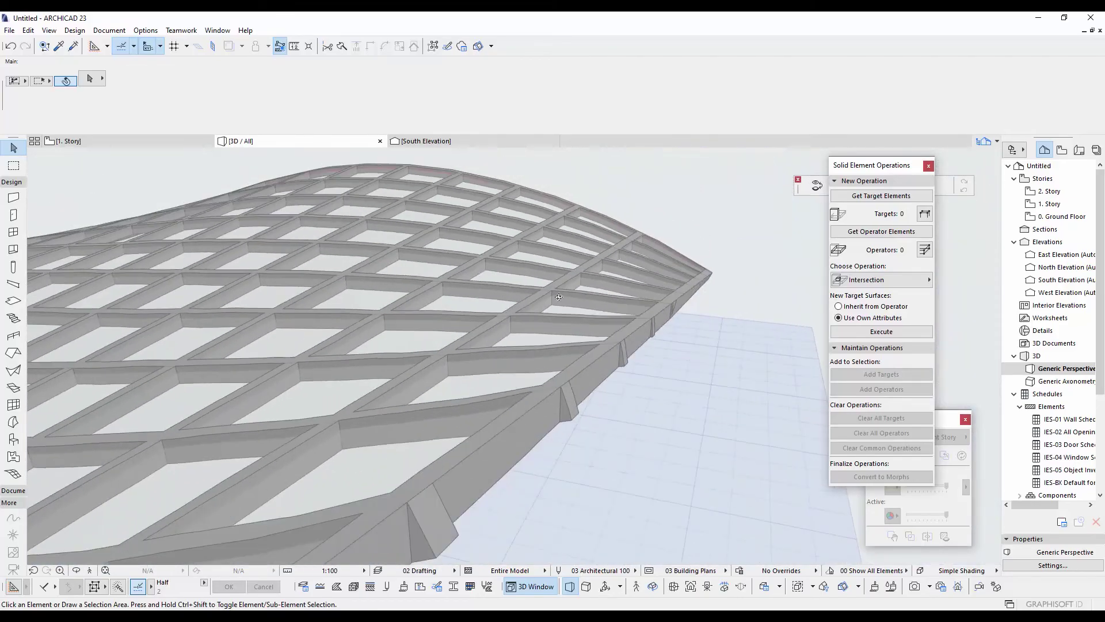
shift+middle_drag(516, 399, 583, 365)
key(F2)
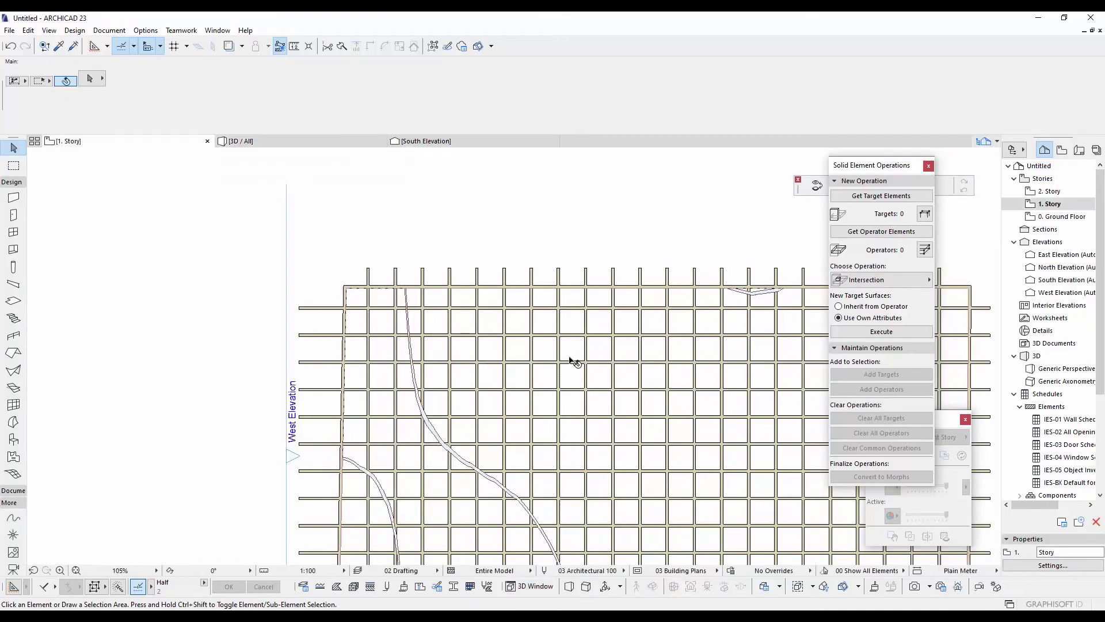
click(327, 309)
middle_drag(308, 358, 366, 268)
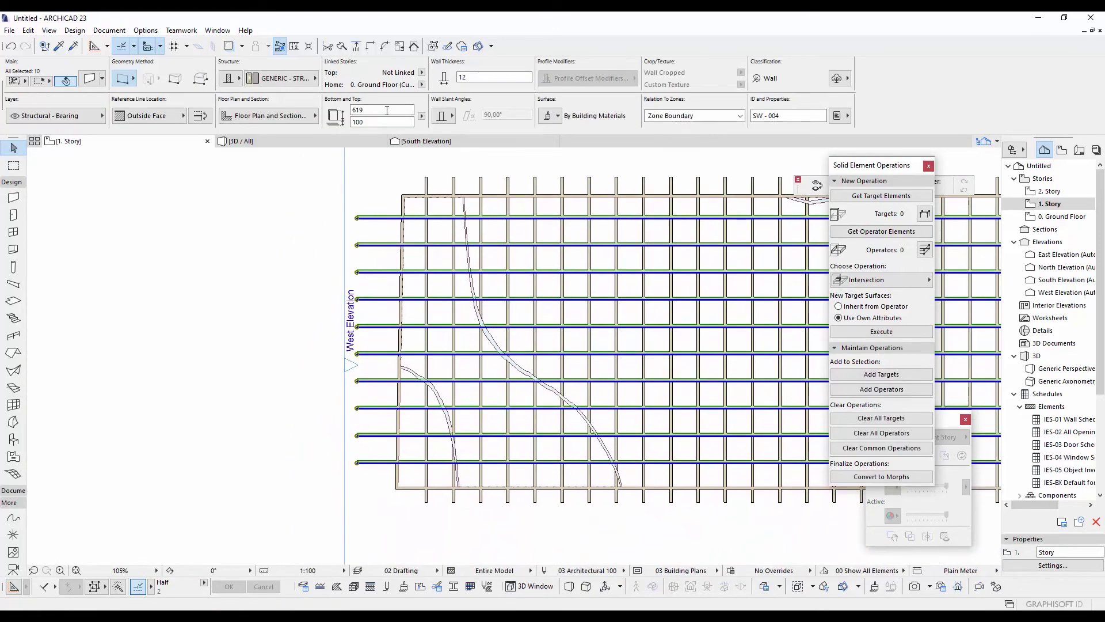
scroll(432, 239, up, 5)
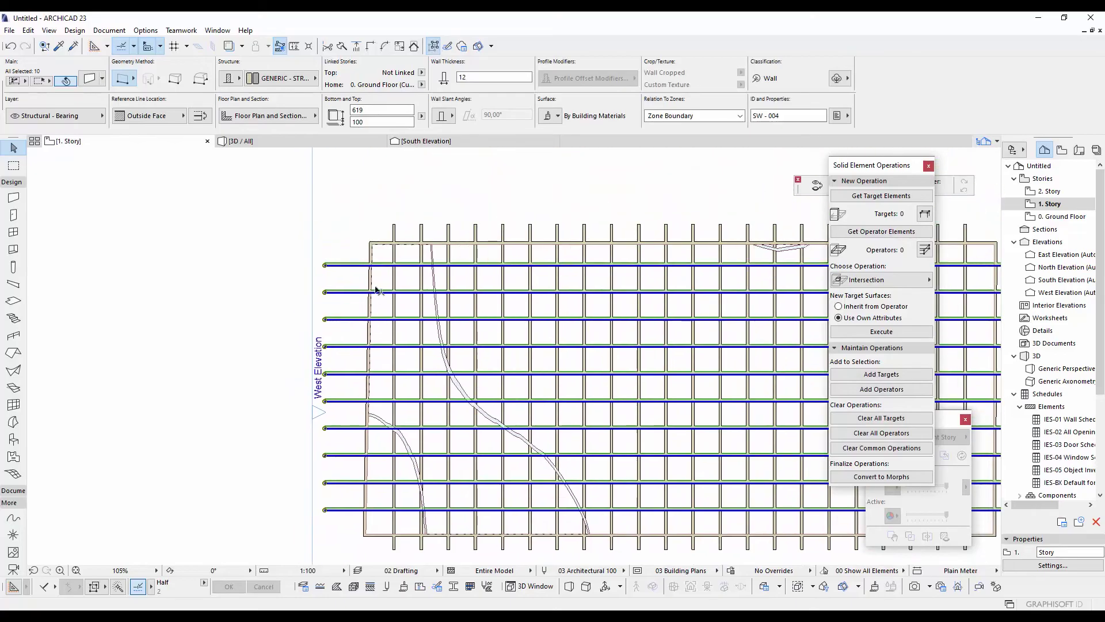
click(357, 47)
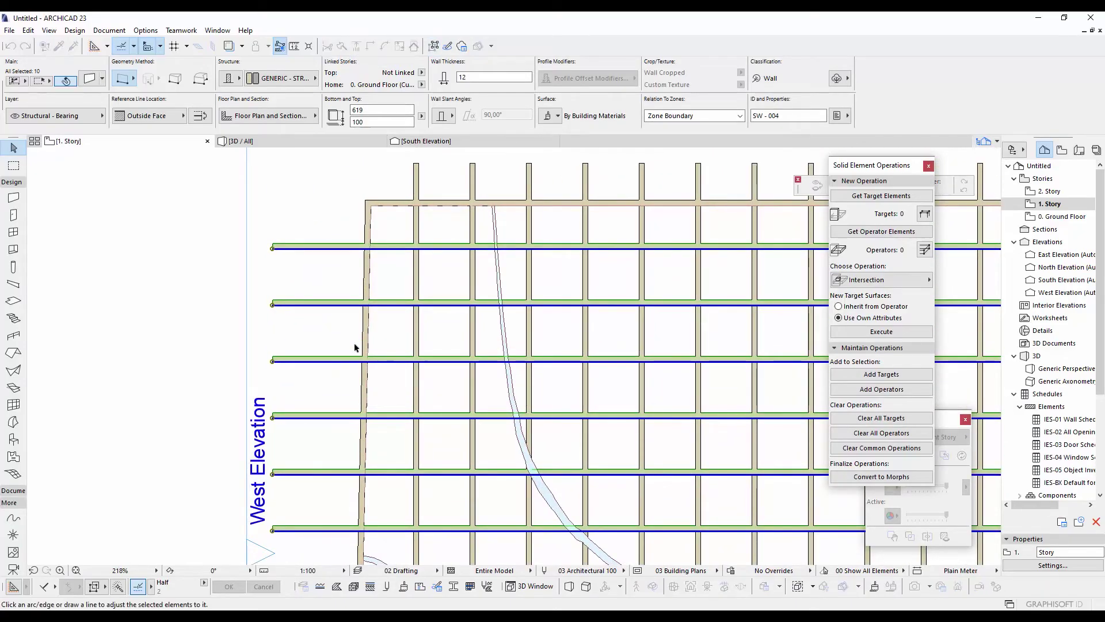
key(Escape)
Step: Adjust the east ends of the ten selected horizontal lattice walls to the east edge wall, leaving no wall selected
scroll(493, 390, down, 5)
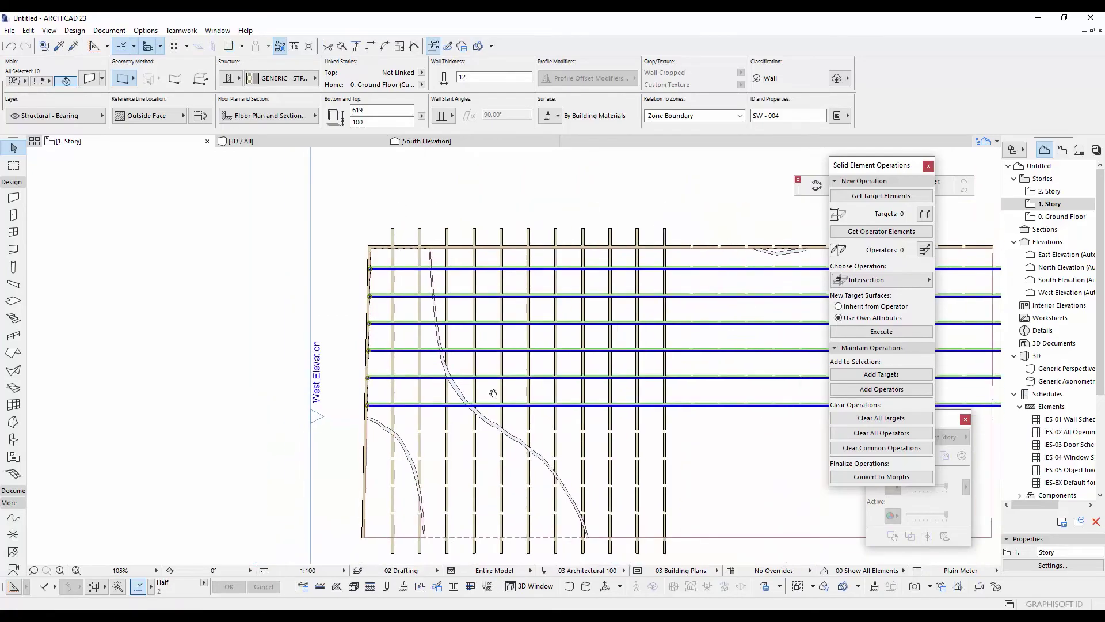
scroll(534, 222, up, 3)
key(ctrl+minus)
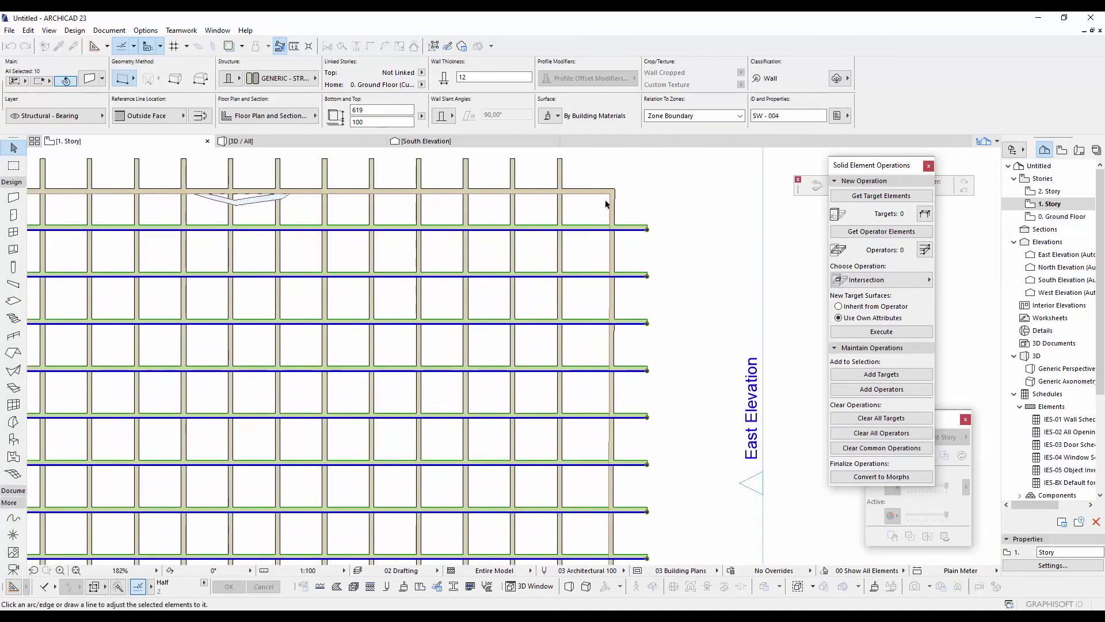
click(611, 207)
middle_drag(521, 207, 593, 337)
scroll(596, 340, down, 5)
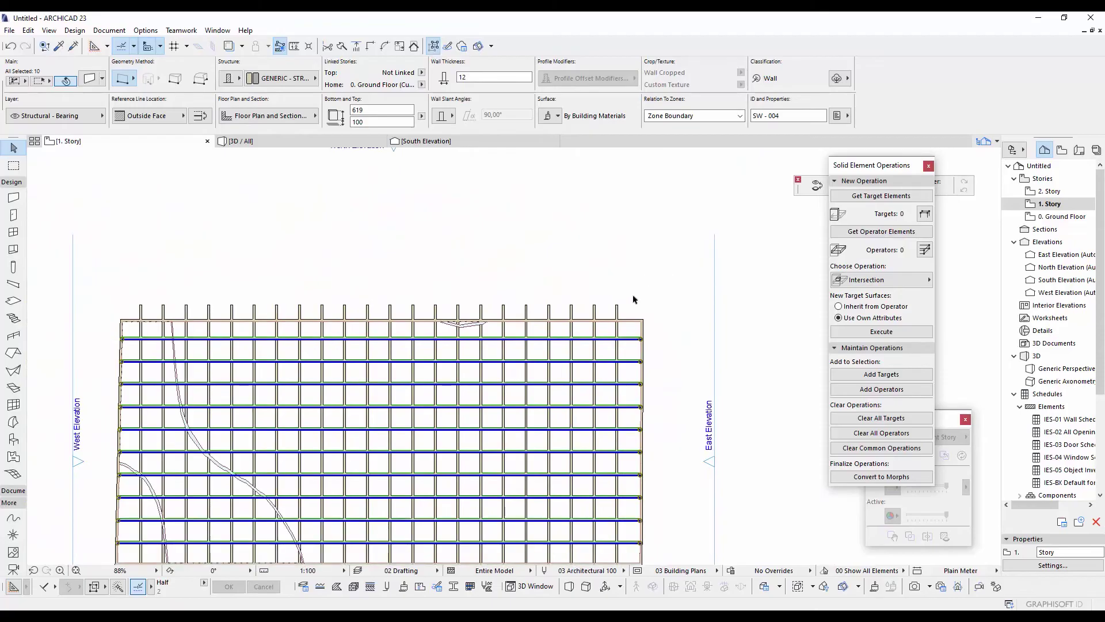
click(648, 289)
Step: Select the vertical lattice walls on the 1. Story plan and adjust their protruding ends to the north and south edge walls
click(140, 310)
scroll(176, 322, up, 5)
key(ctrl+minus)
click(176, 318)
scroll(176, 319, down, 5)
middle_drag(429, 558, 469, 382)
scroll(469, 383, up, 3)
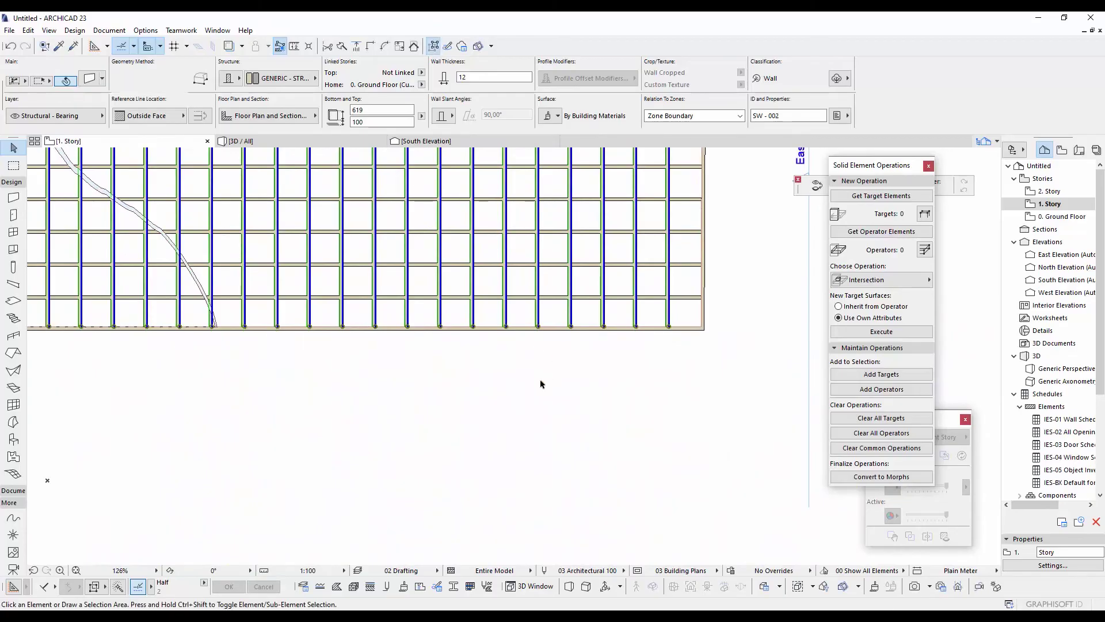
Step: Inspect the trimmed lattice roof and its glass shell in 3D from several sides
key(F3)
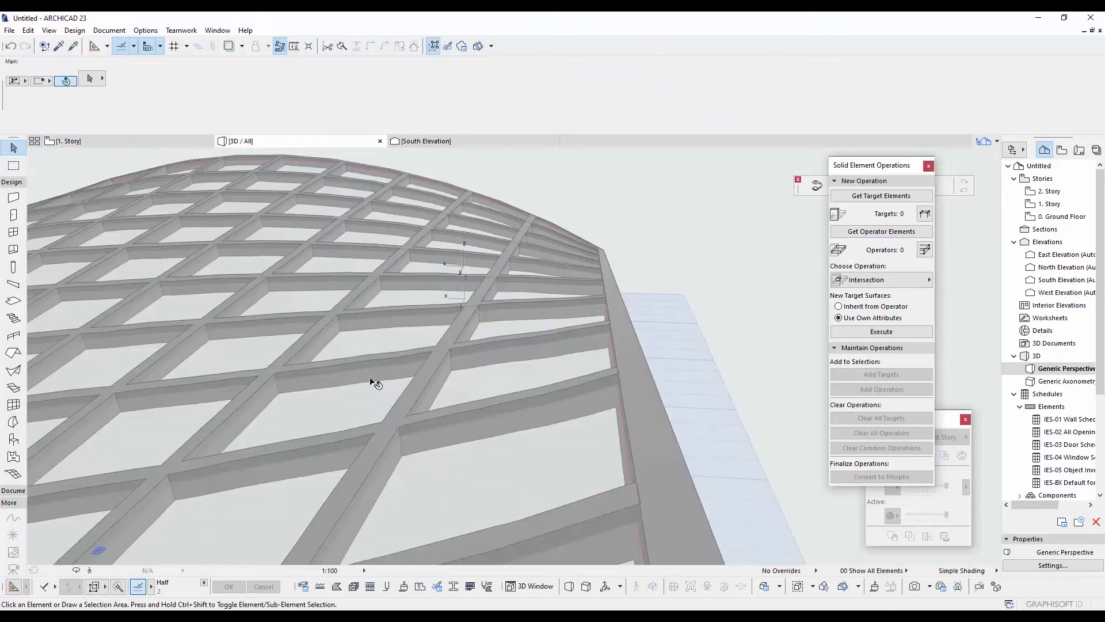
drag(374, 378, 562, 389)
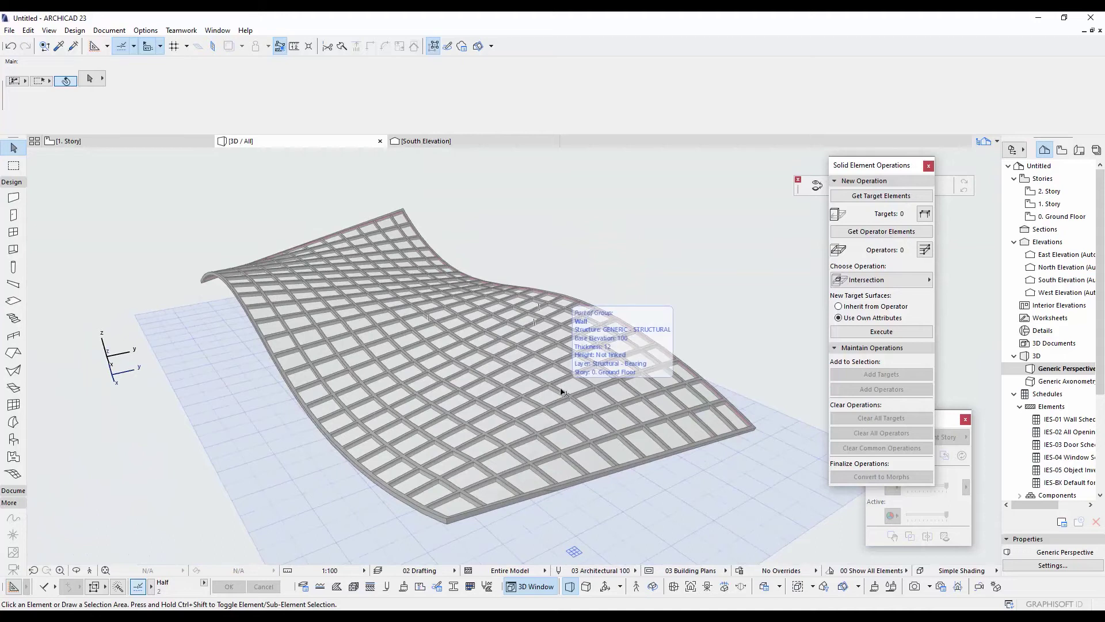
drag(420, 403, 455, 361)
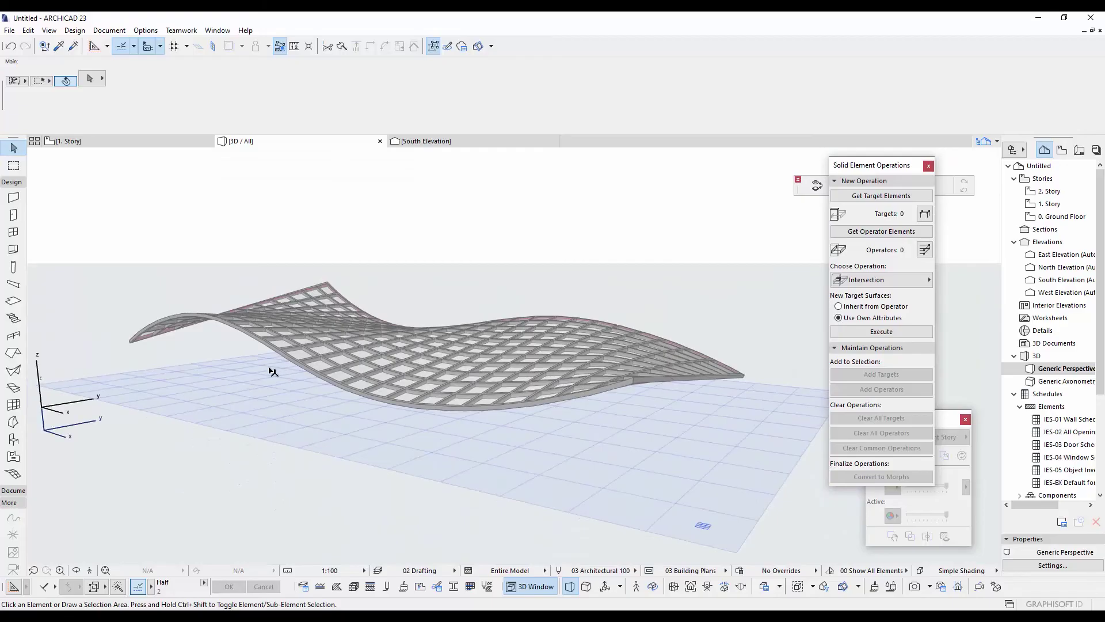
drag(208, 364, 505, 380)
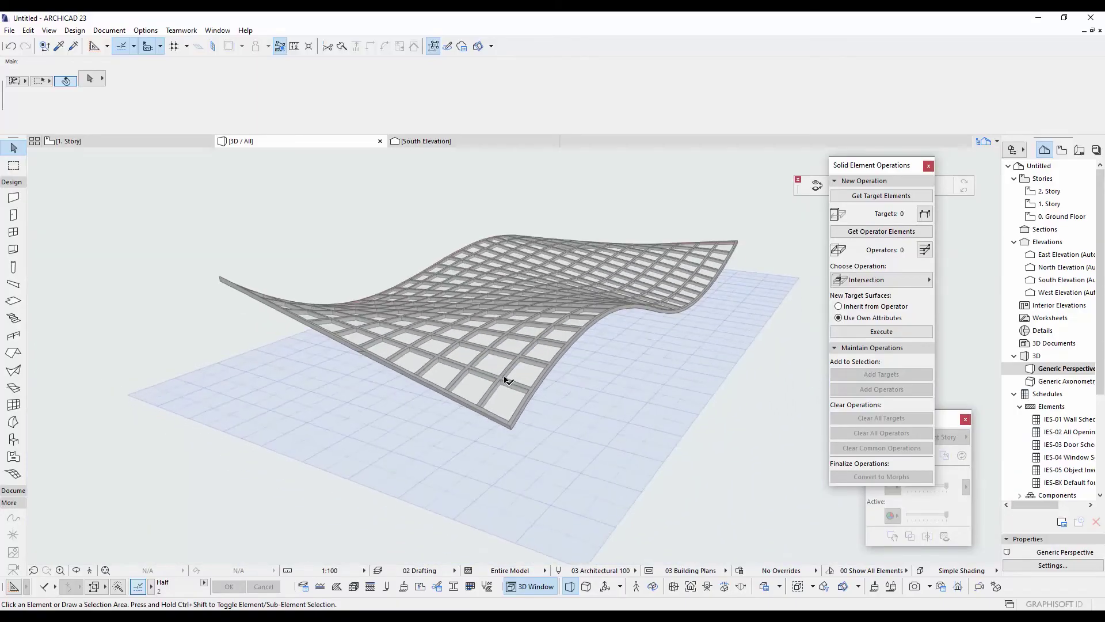
Step: Switch to the 0. Ground Floor plan and open the Curtain Wall tool's default scheme settings
key(F2)
scroll(506, 380, down, 4)
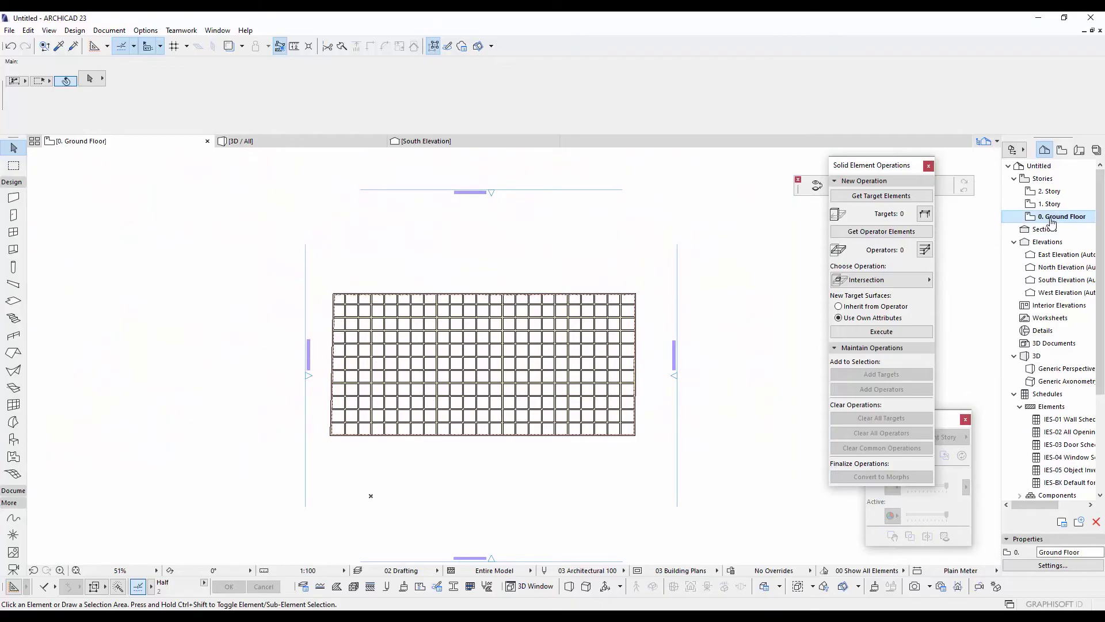
scroll(476, 333, up, 3)
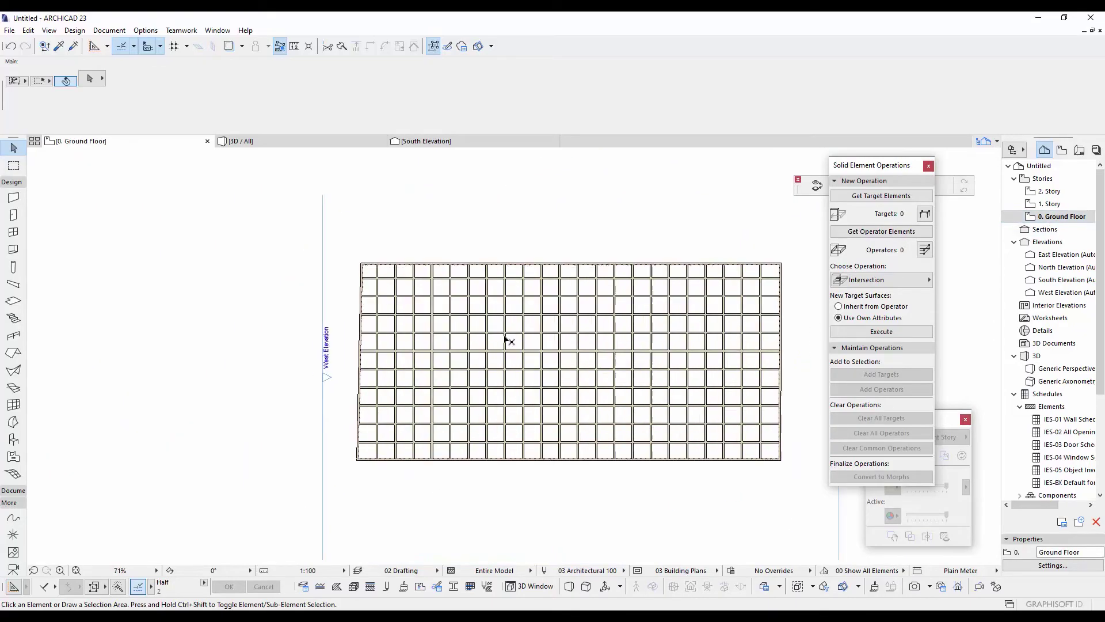
click(12, 406)
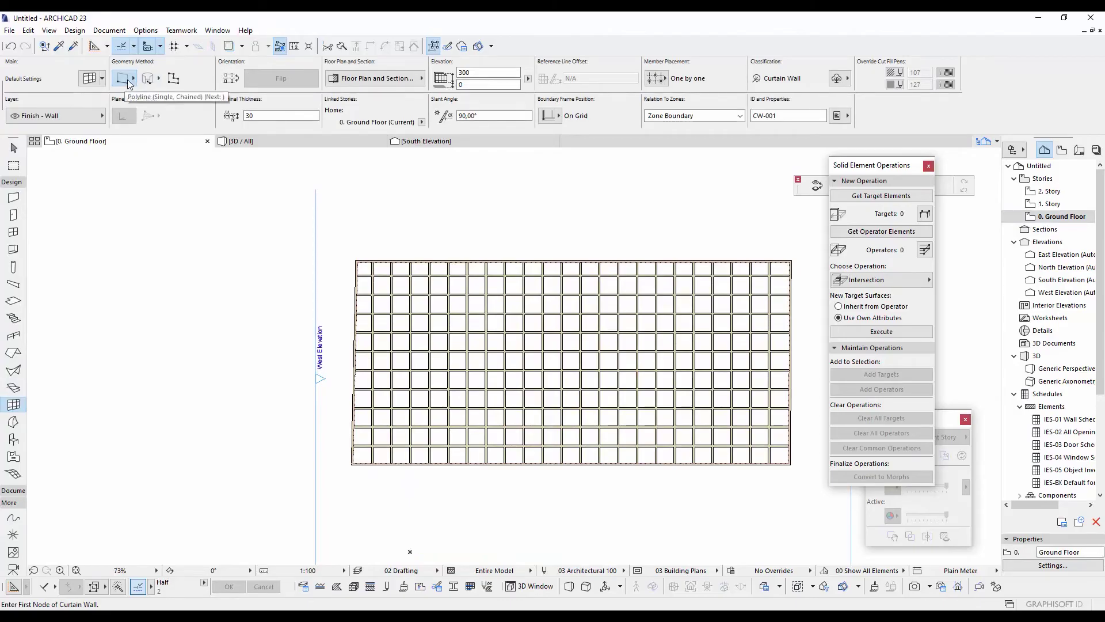
click(89, 79)
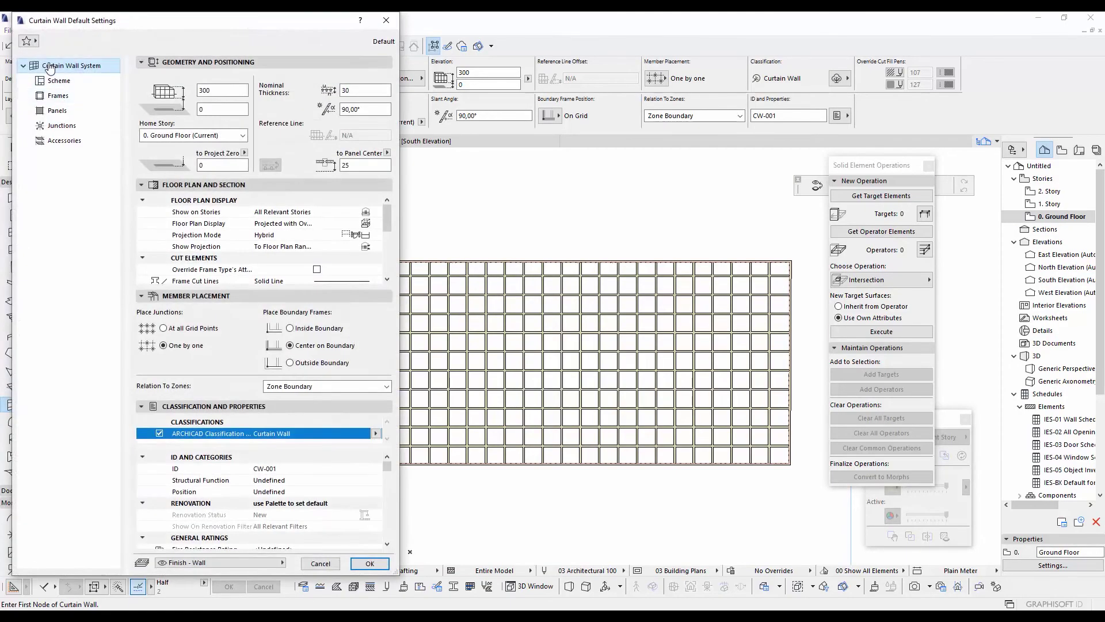
click(58, 81)
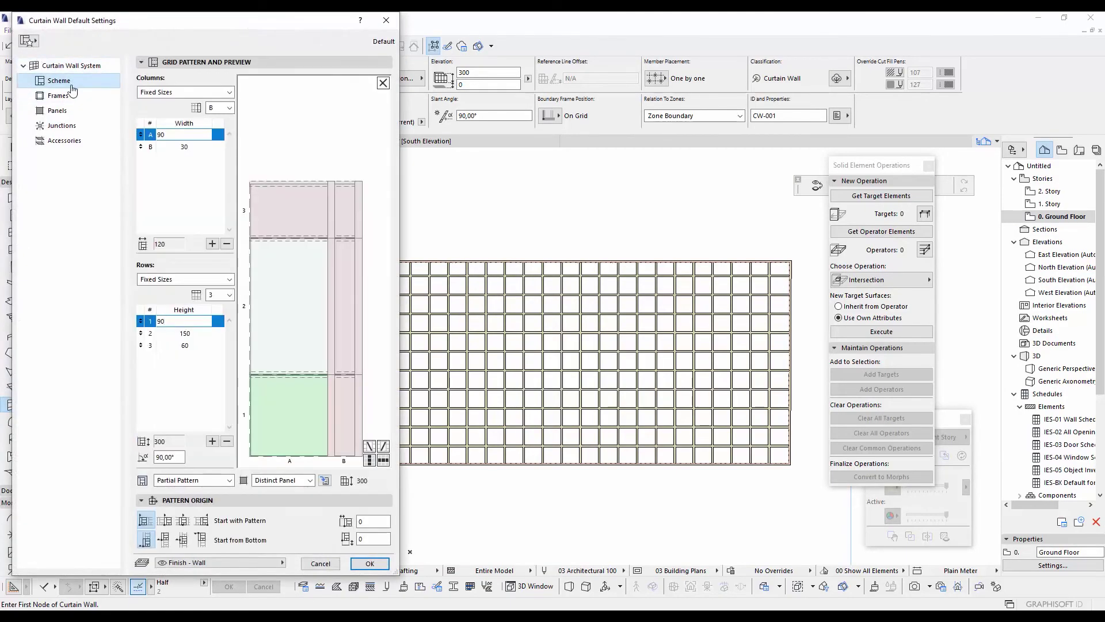
Step: Apply the Simple Framed 1200/3000 scheme favorite to the curtain wall defaults
click(46, 65)
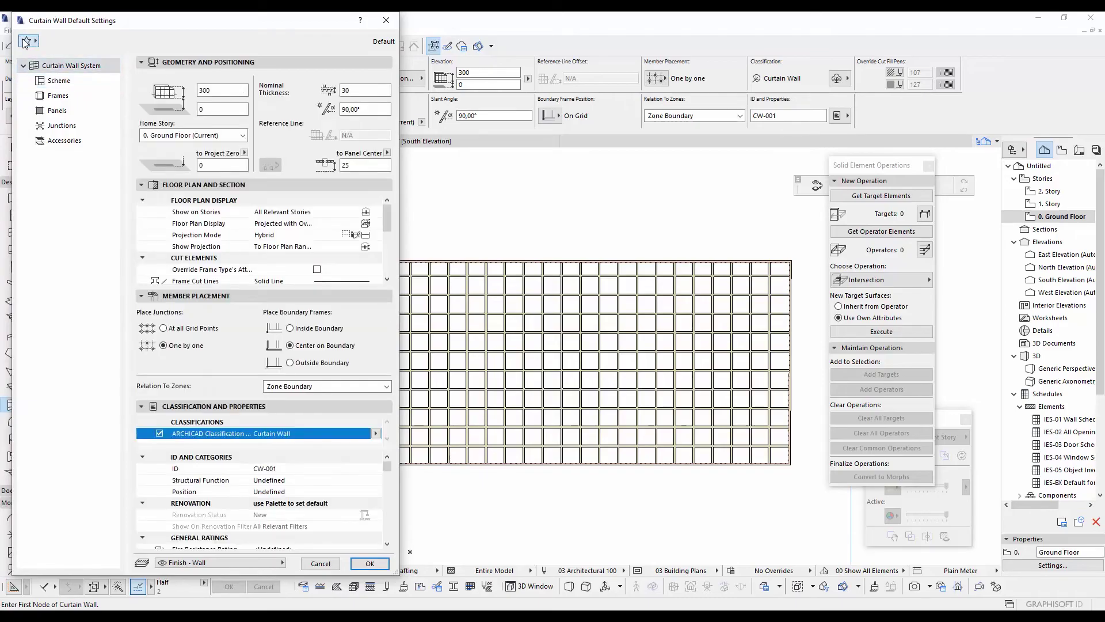
click(26, 41)
key(Escape)
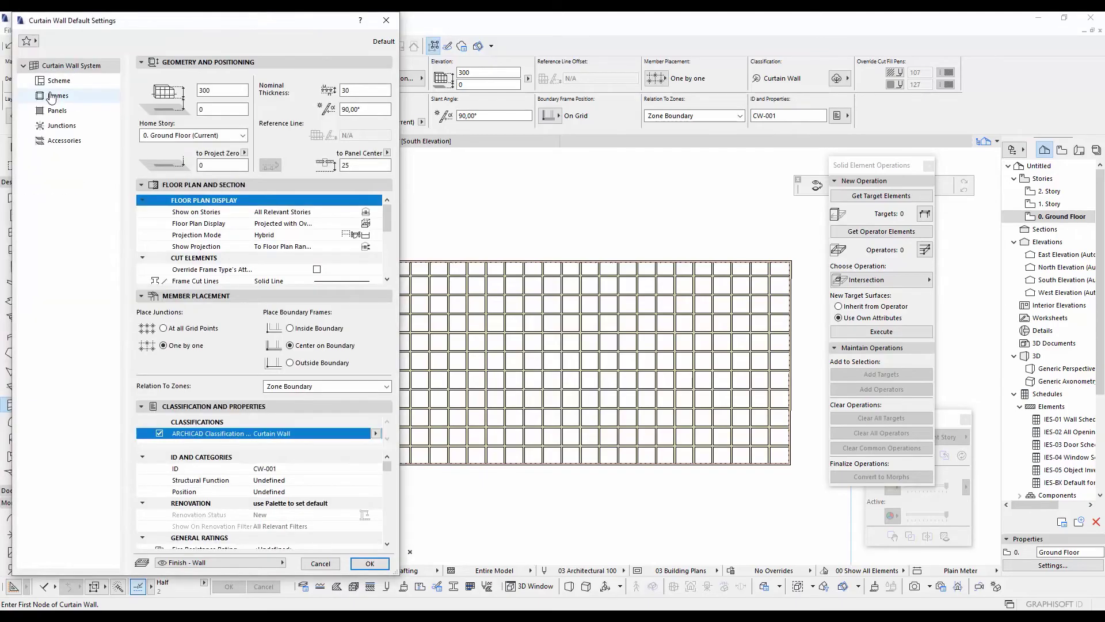
click(49, 81)
click(32, 45)
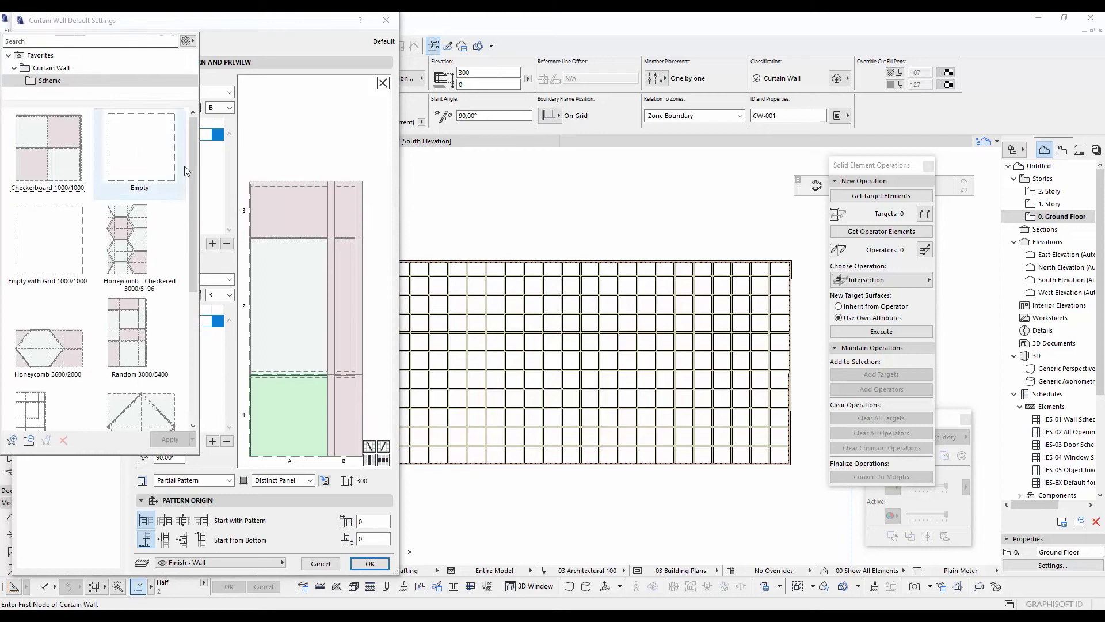
mouse_move(192, 157)
mouse_down()
mouse_move(191, 296)
mouse_move(185, 157)
mouse_up()
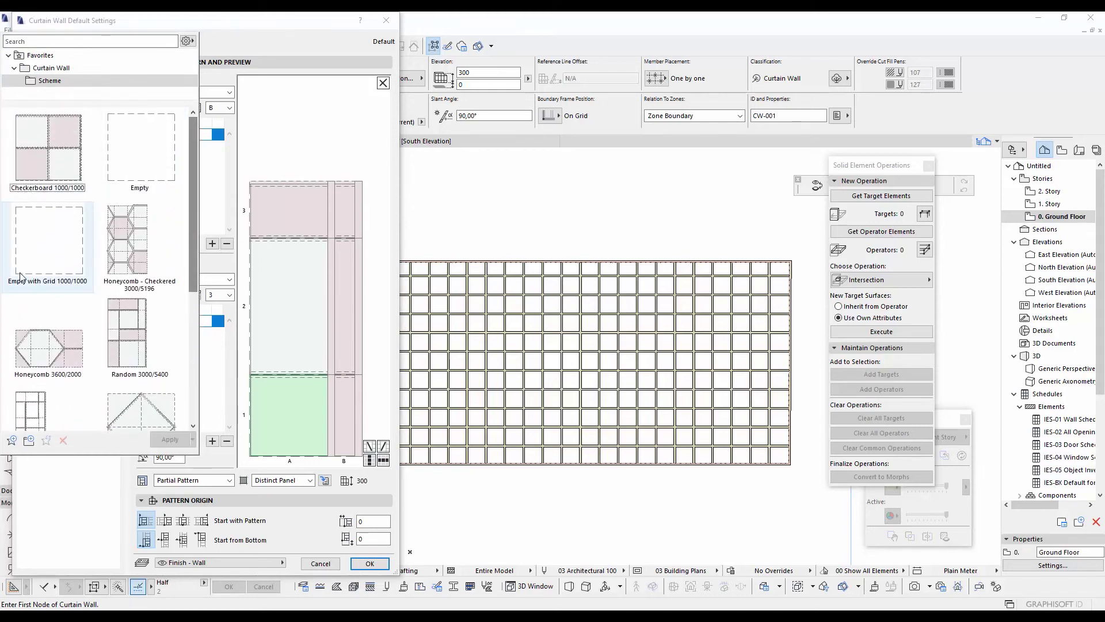
drag(193, 199, 193, 281)
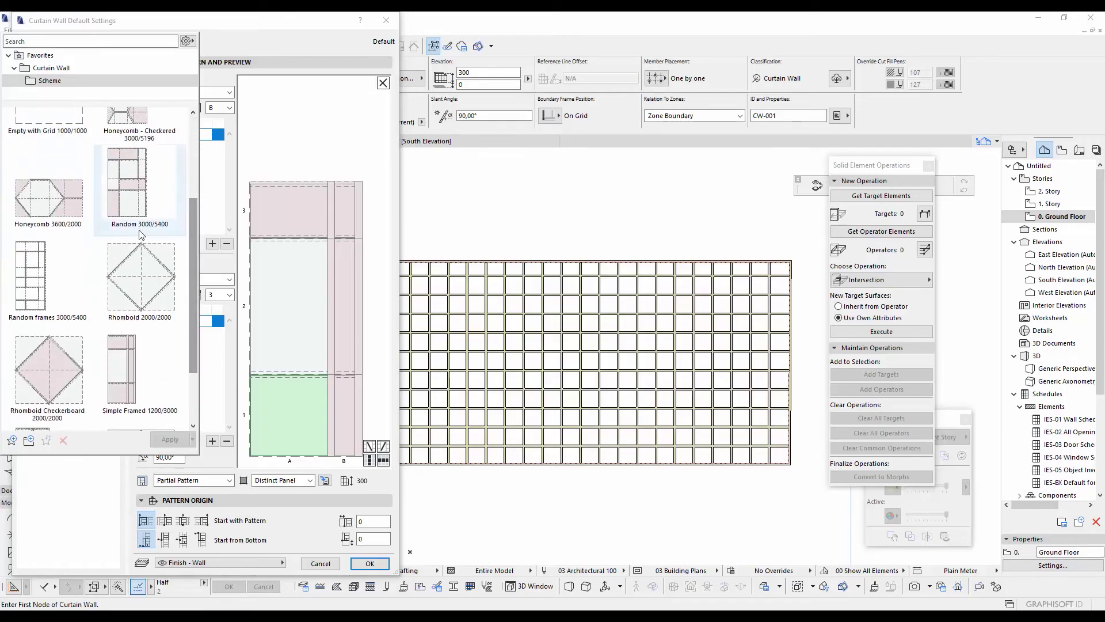
double_click(128, 375)
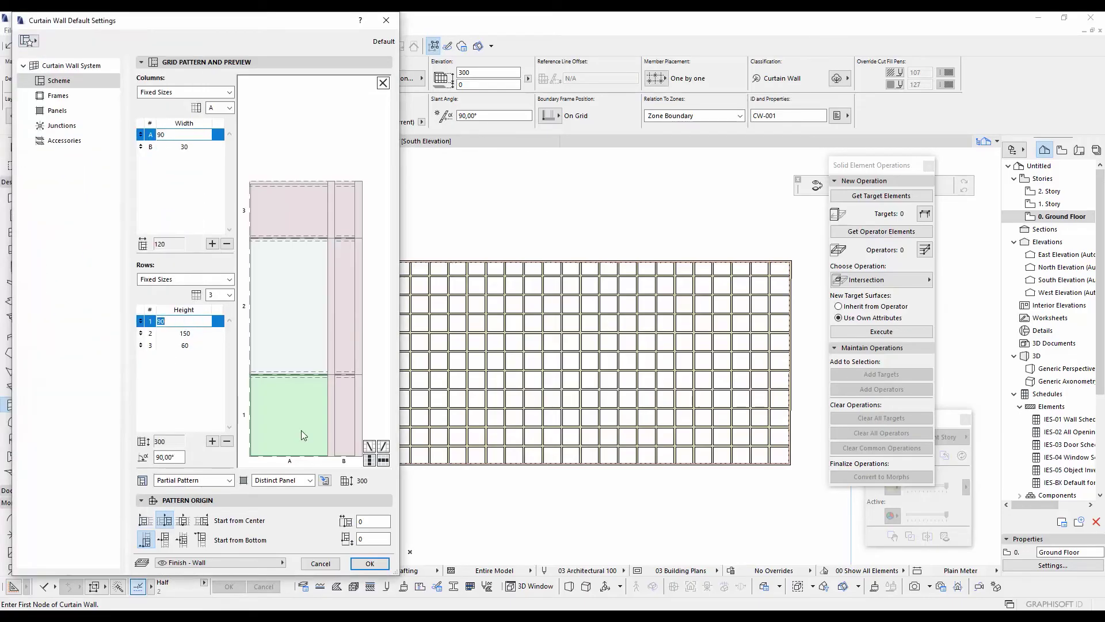
click(370, 564)
scroll(418, 320, up, 5)
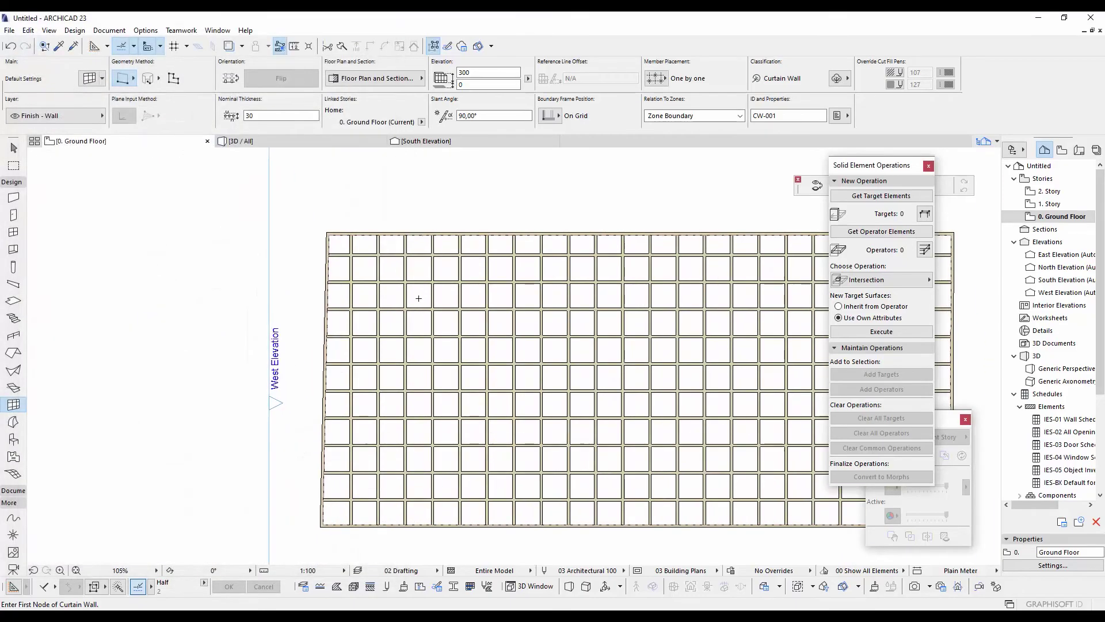
scroll(386, 250, up, 3)
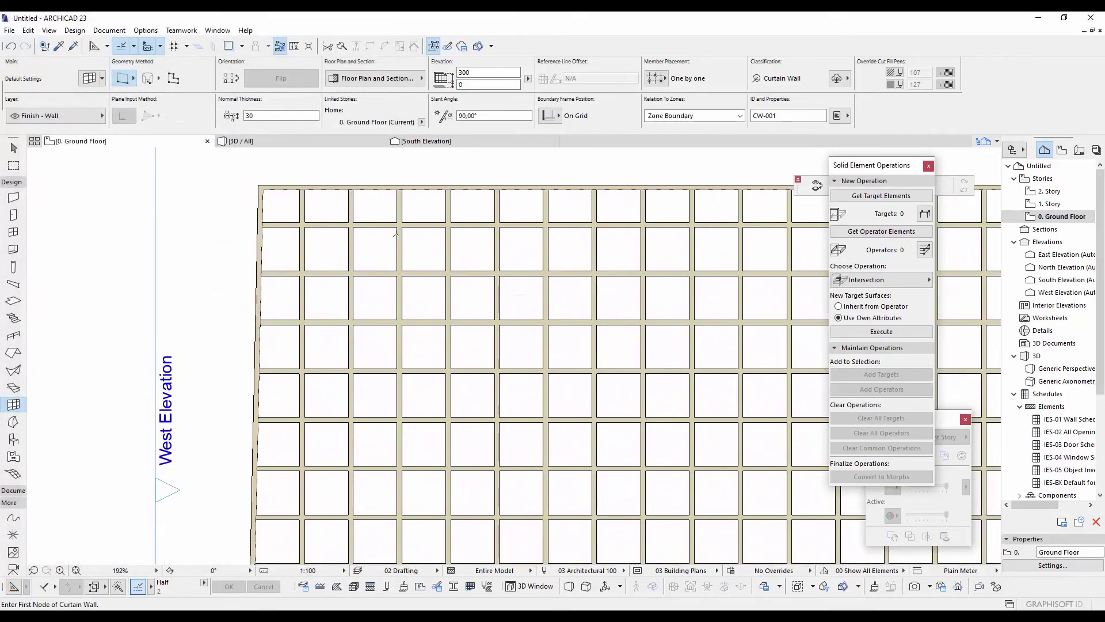
click(396, 221)
scroll(397, 340, down, 4)
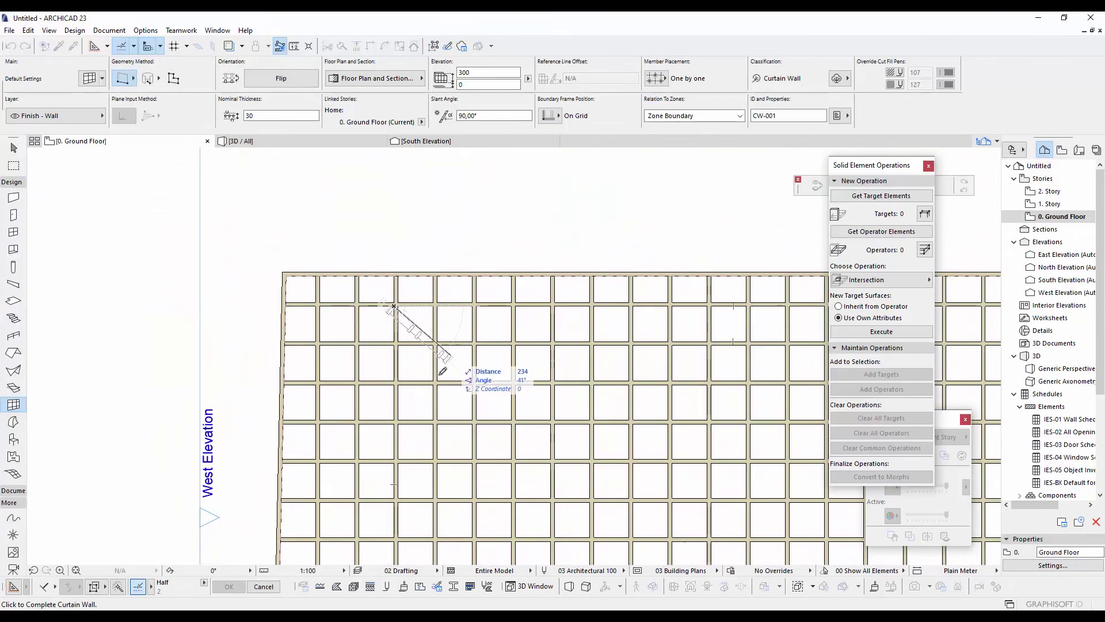
scroll(464, 284, down, 2)
scroll(269, 285, up, 1)
scroll(269, 285, up, 1)
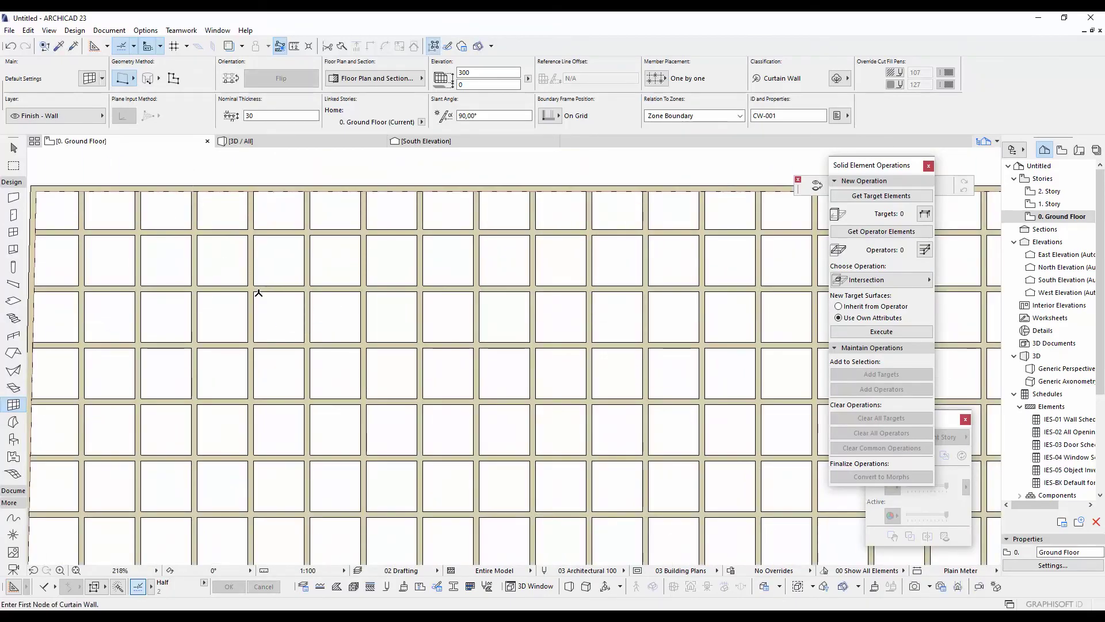
scroll(256, 293, down, 2)
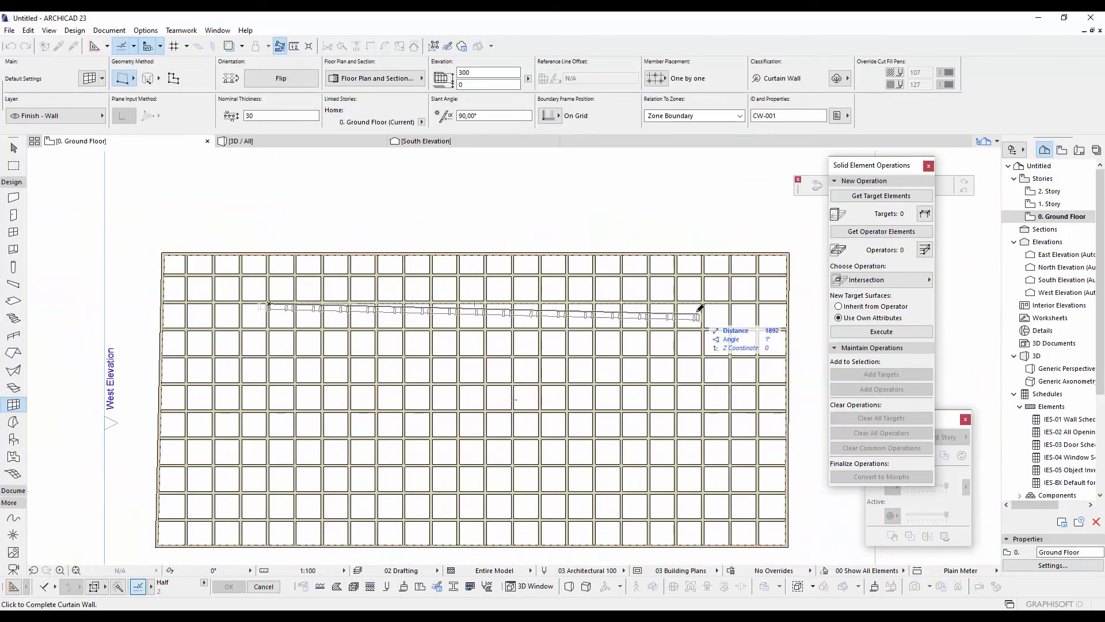
click(698, 468)
key(ctrl+z)
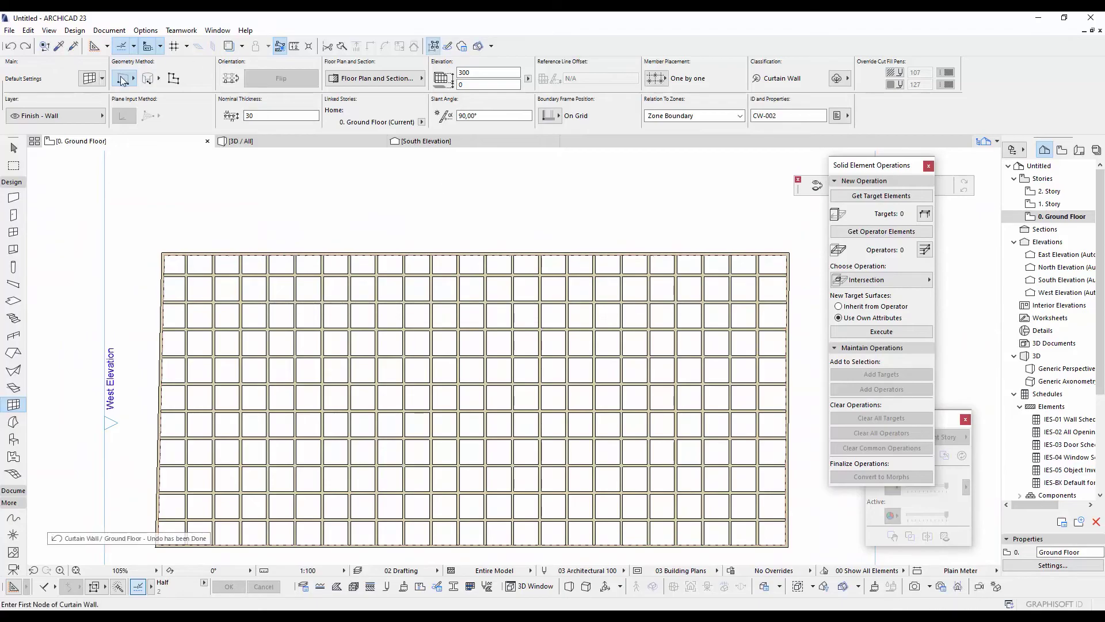
Step: Draw a closed rectangular curtain wall with the chained geometry method along the lattice corners, set in from the roof's outer edges
scroll(270, 300, up, 2)
click(259, 279)
scroll(597, 282, up, 3)
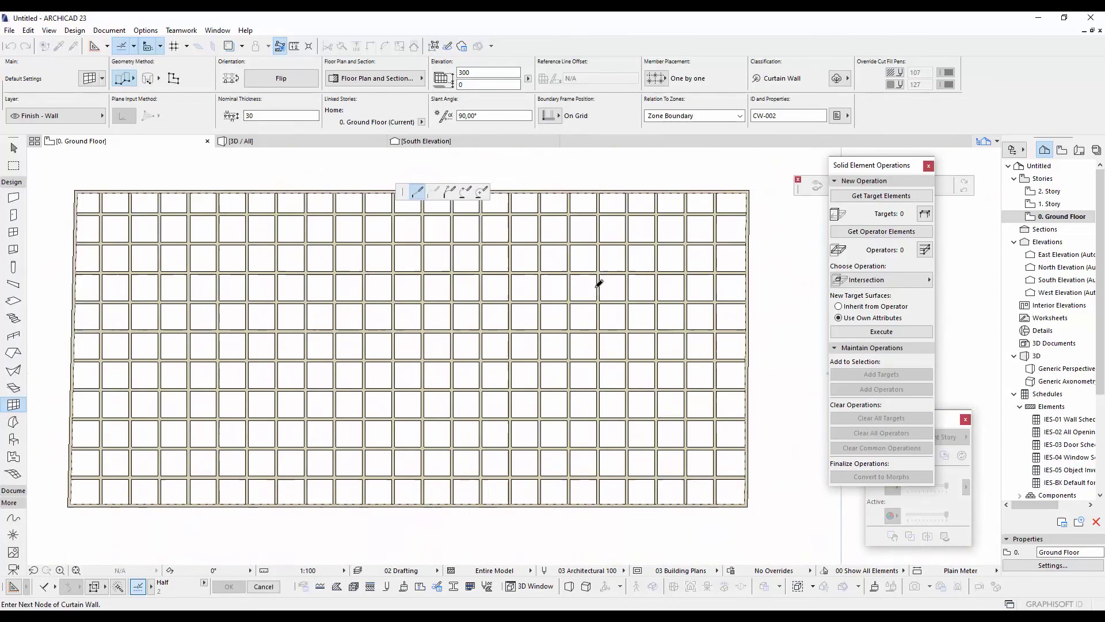
scroll(619, 260, down, 3)
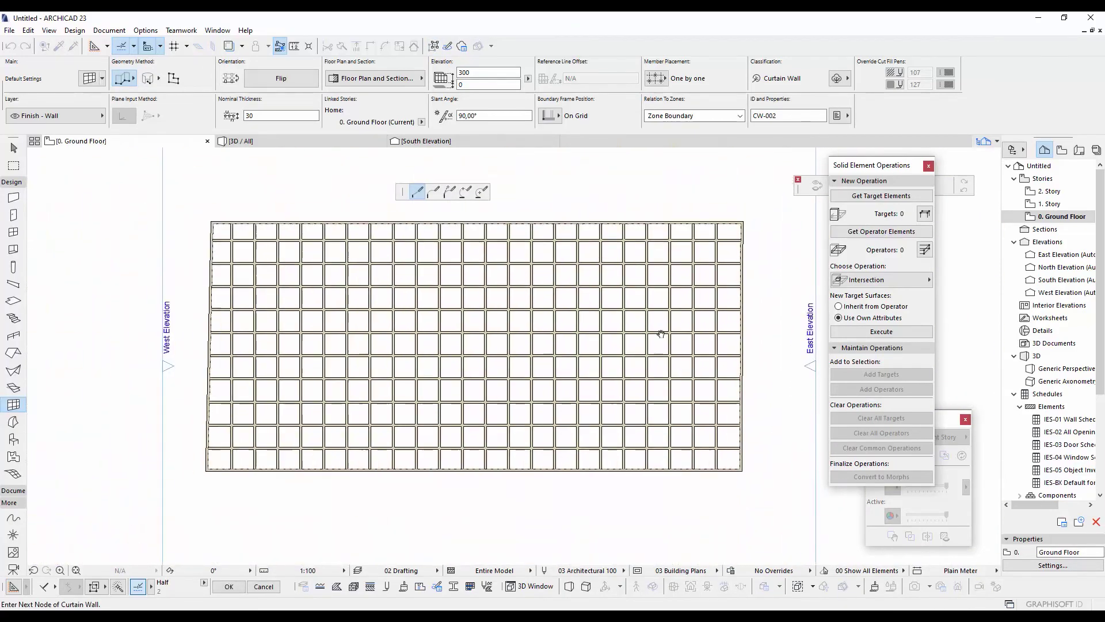
scroll(661, 333, up, 3)
middle_drag(225, 438, 363, 478)
scroll(363, 478, down, 2)
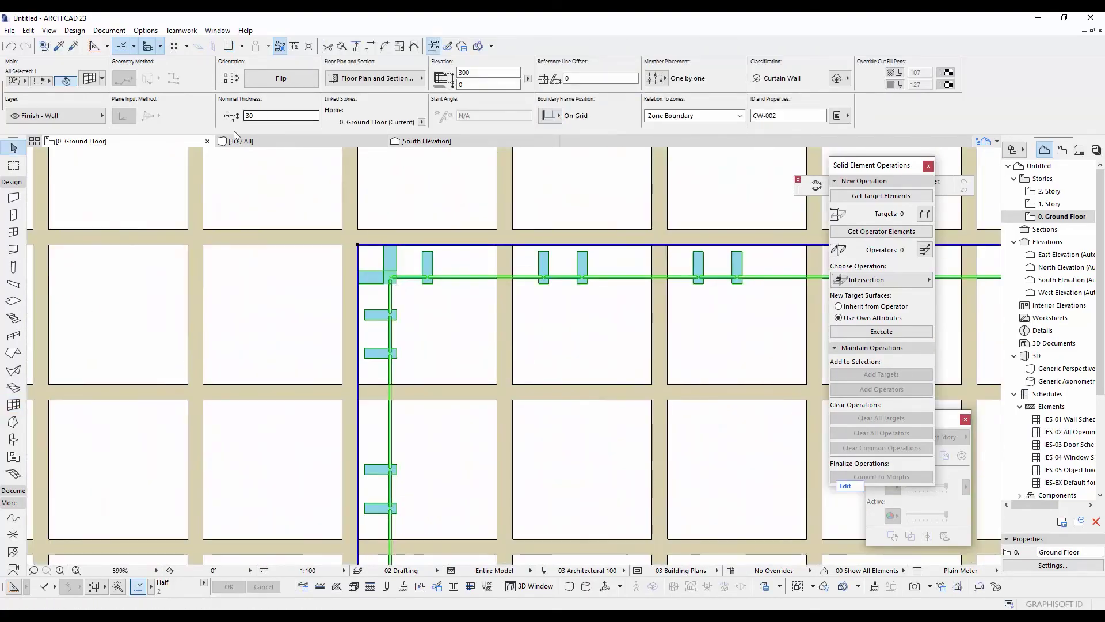
Step: Flip the curtain wall to the outer side of its reference line and place its boundary frames inside the boundary
click(267, 79)
key(ctrl+t)
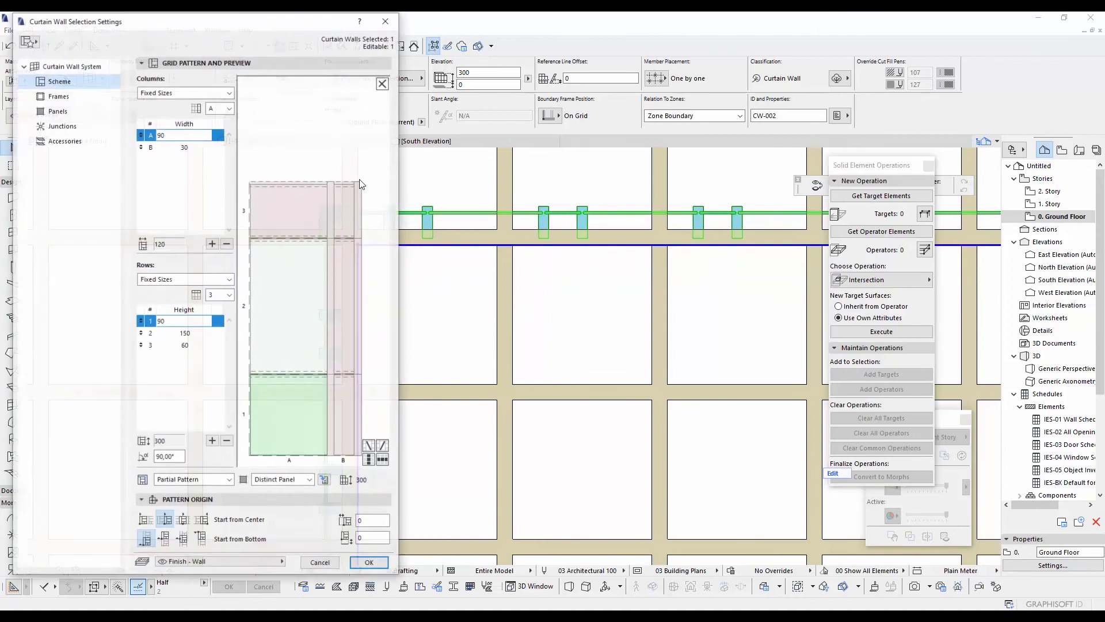
click(70, 65)
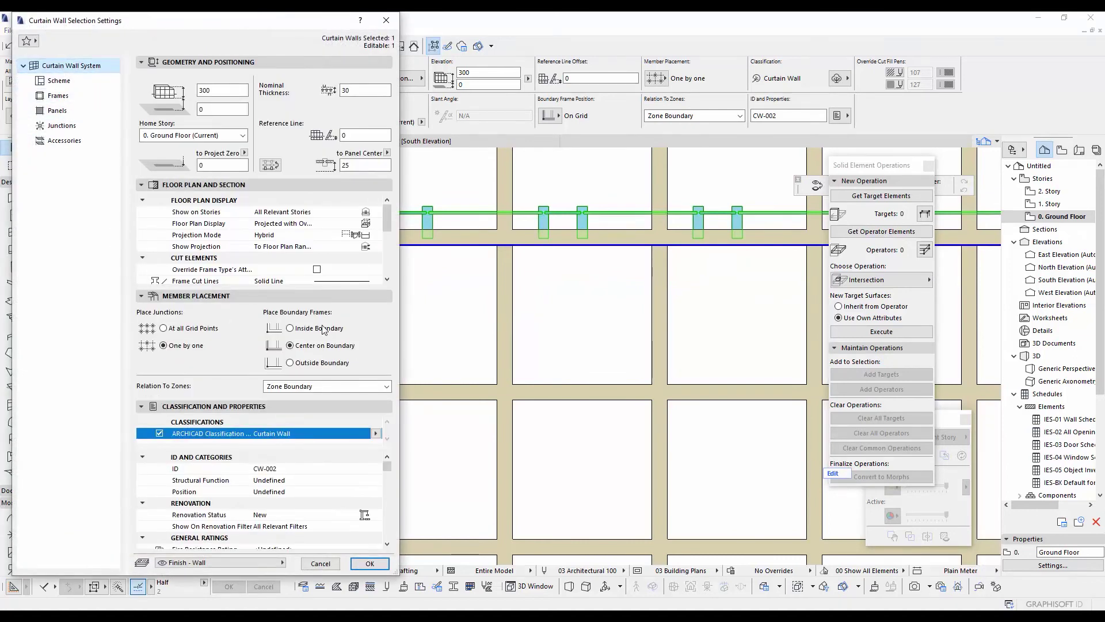
click(364, 563)
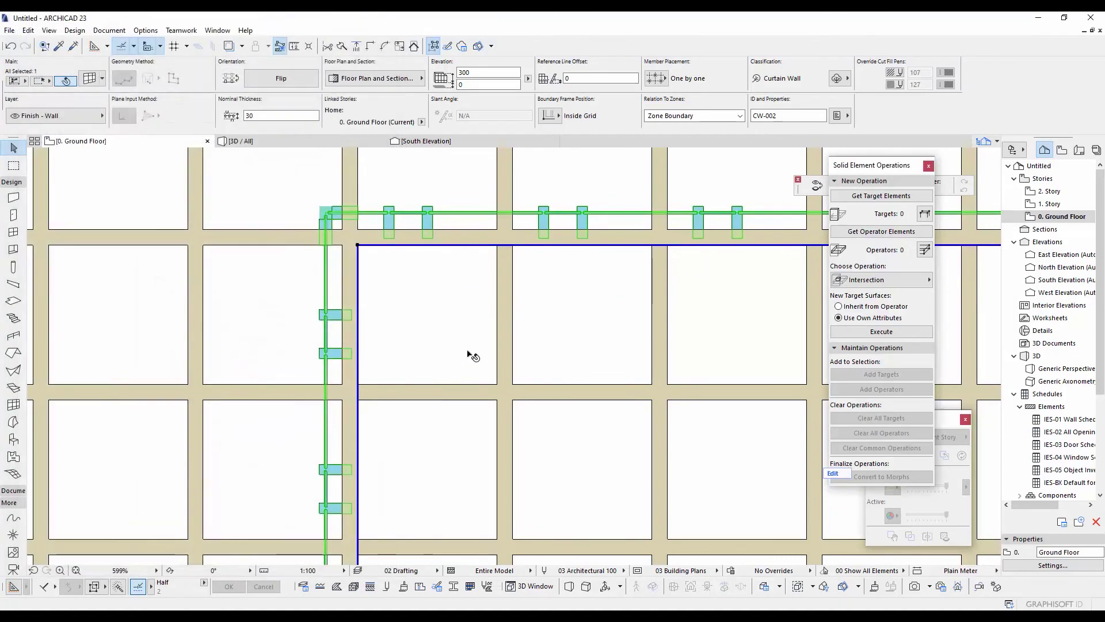
scroll(418, 294, down, 3)
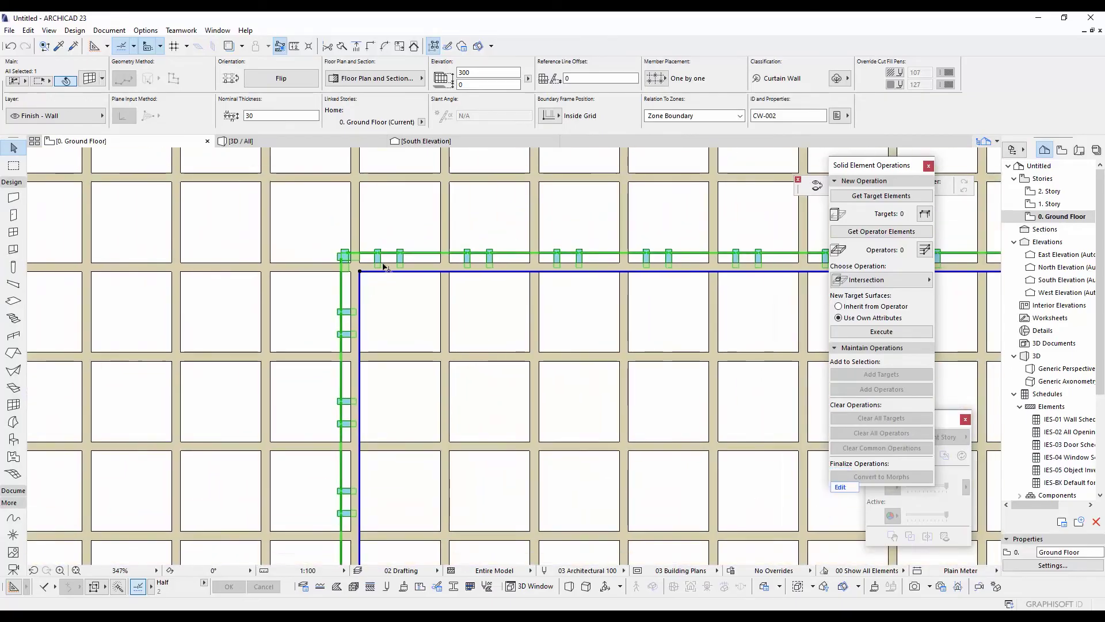
key(ctrl+t)
click(66, 82)
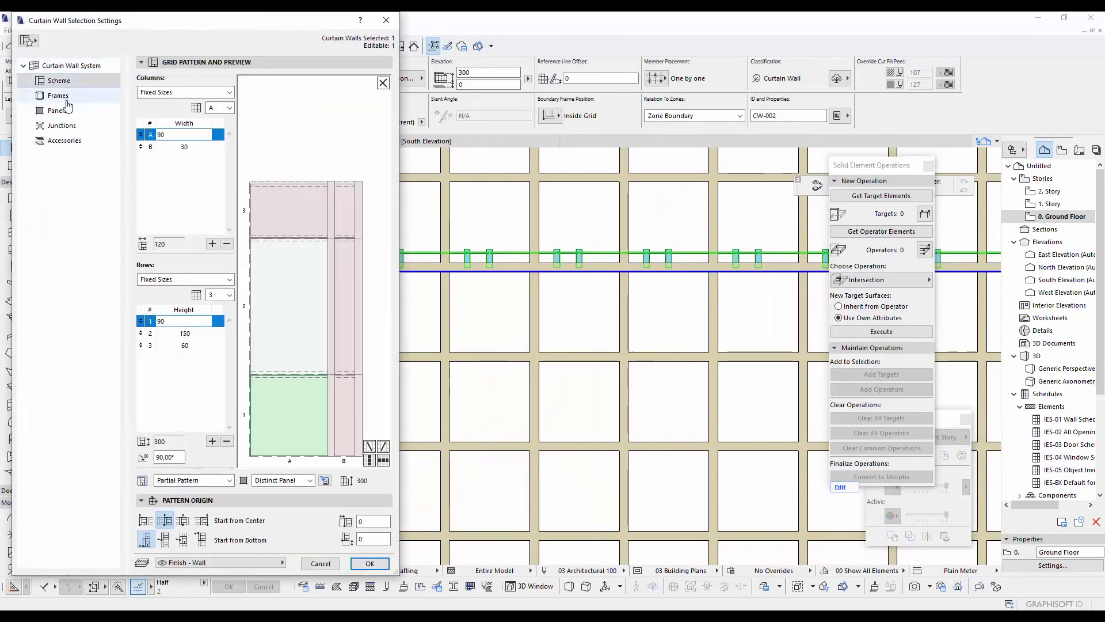
click(62, 96)
click(73, 67)
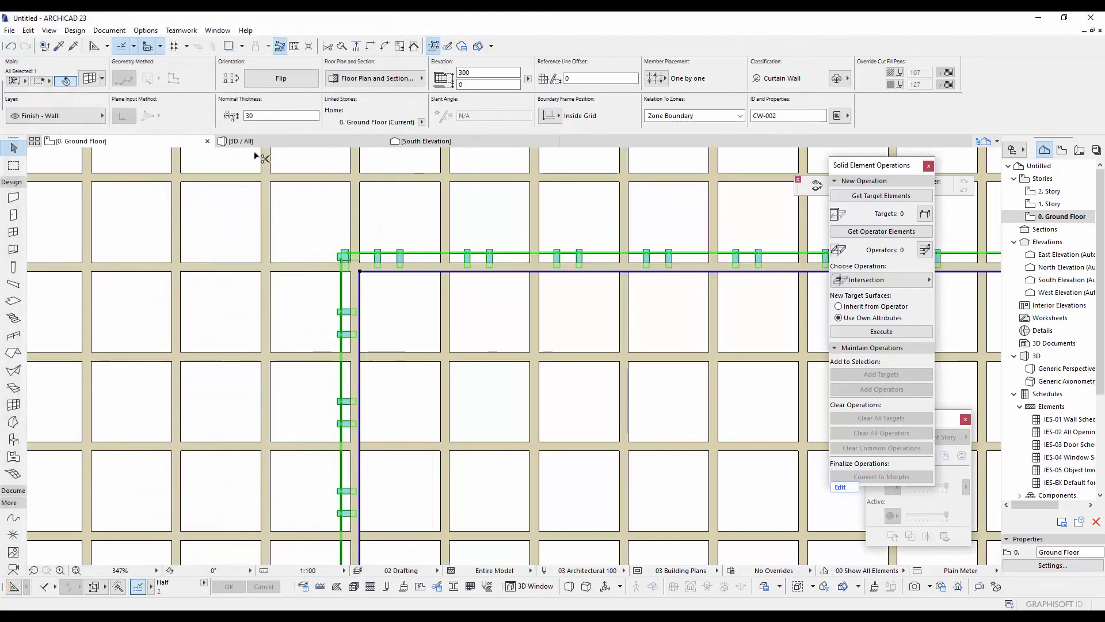
scroll(505, 323, down, 3)
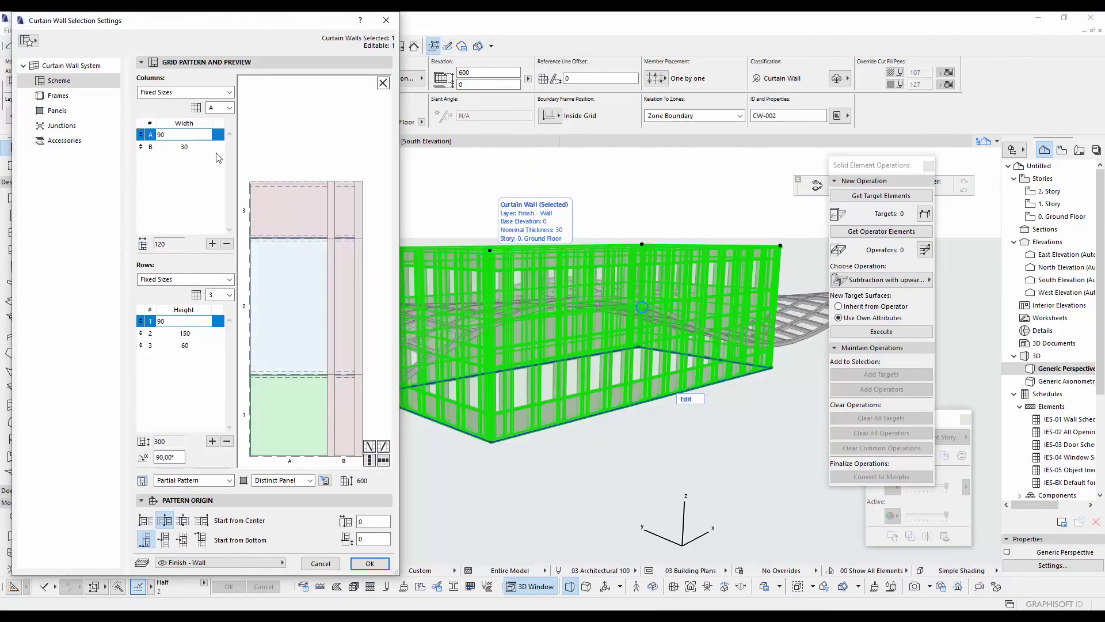
Step: Reduce the curtain wall's grid pattern to a single 90-wide column and a single 220-high row
click(227, 244)
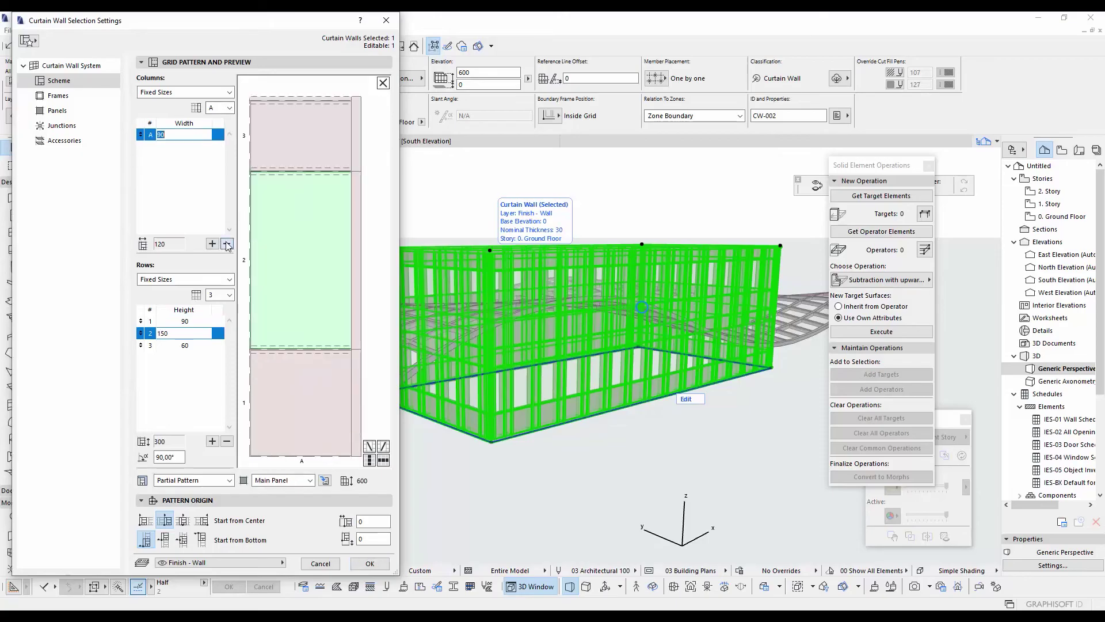
click(201, 346)
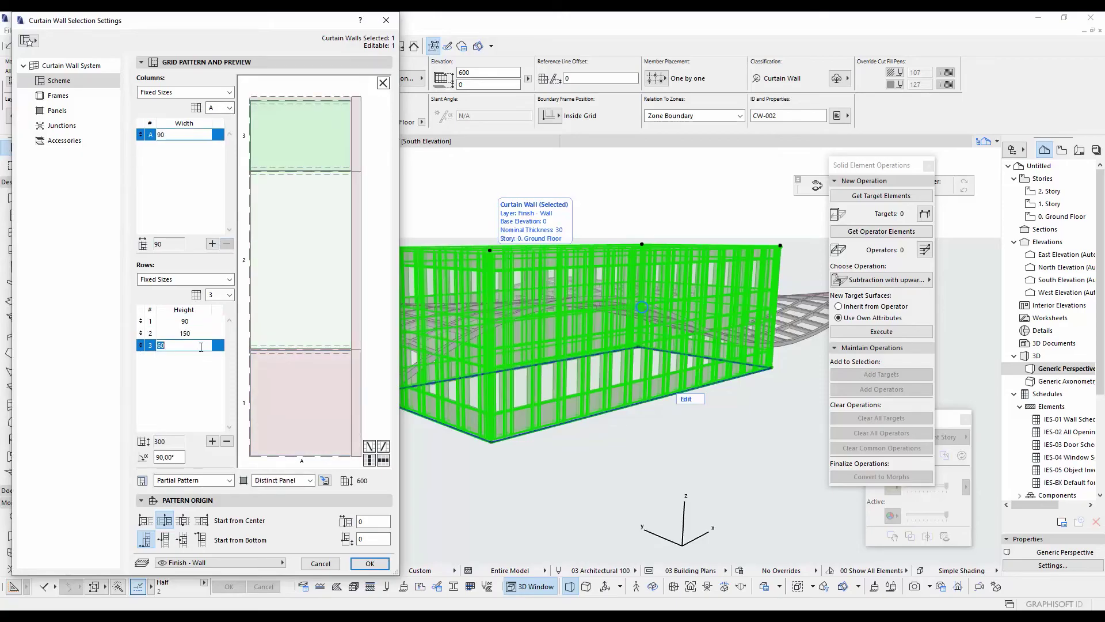
click(227, 441)
click(227, 441)
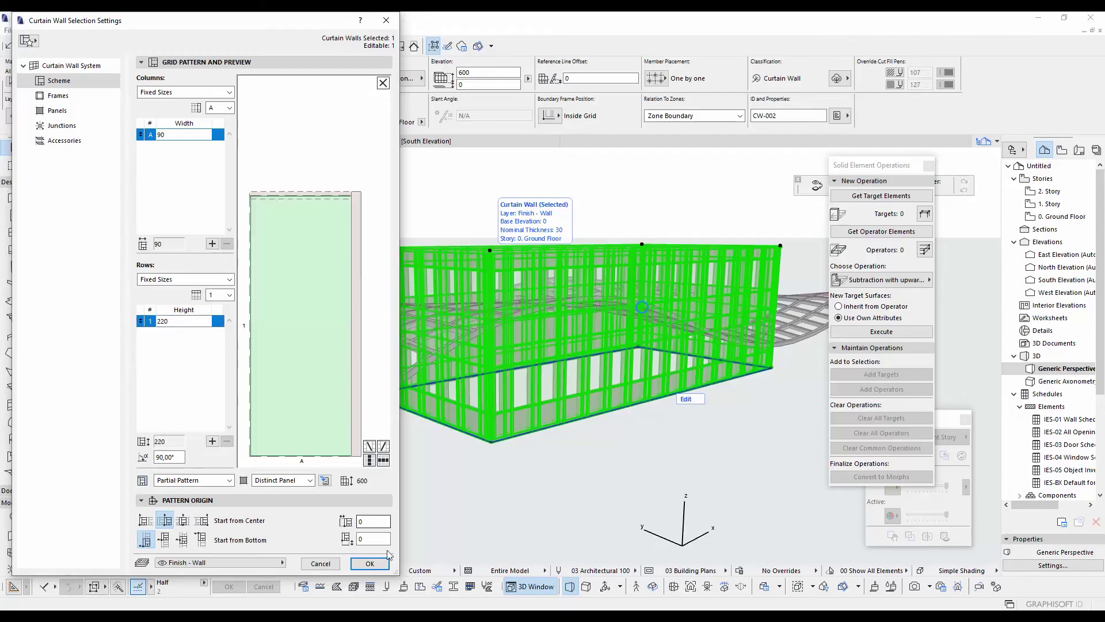
click(370, 563)
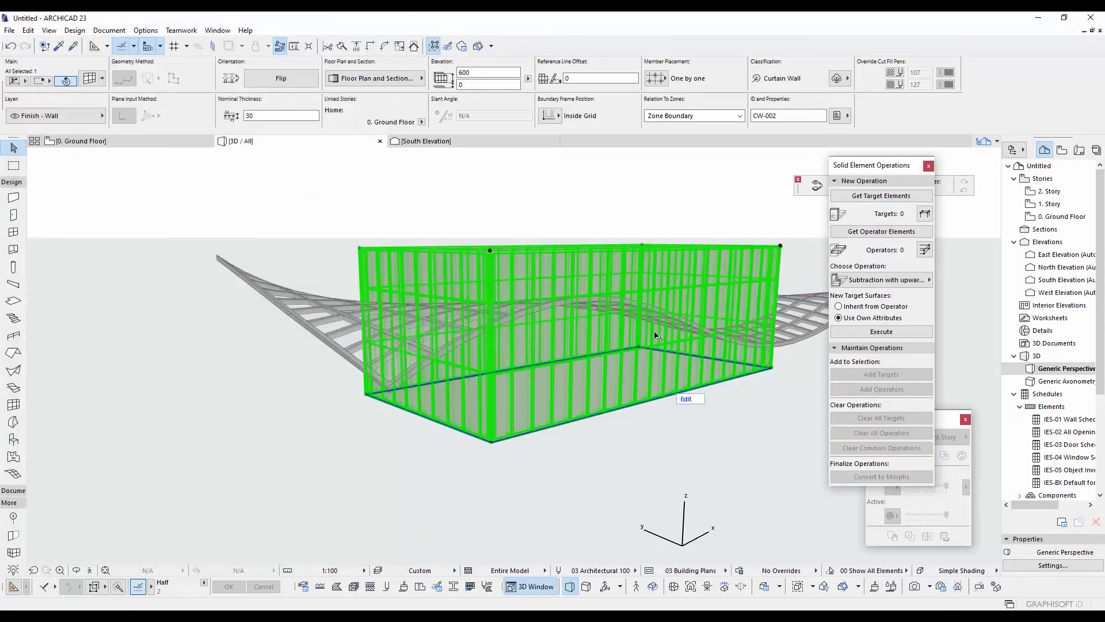
Step: Change the panel class assigned to the single cell of the curtain wall's grid pattern
middle_drag(654, 332, 575, 363)
key(ctrl+t)
click(282, 481)
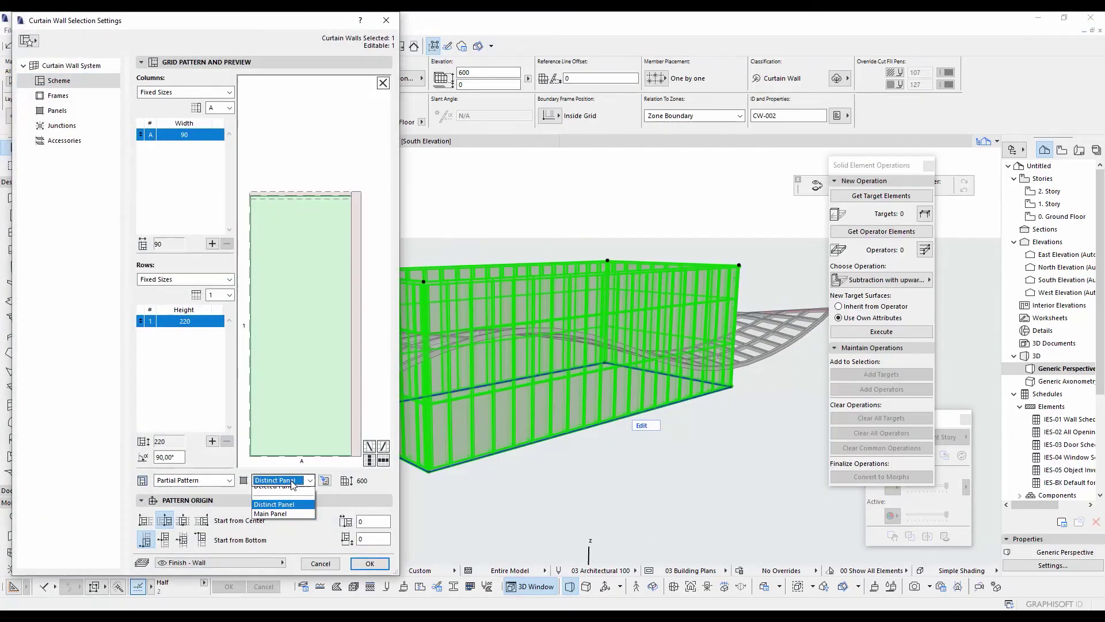
click(291, 490)
click(369, 563)
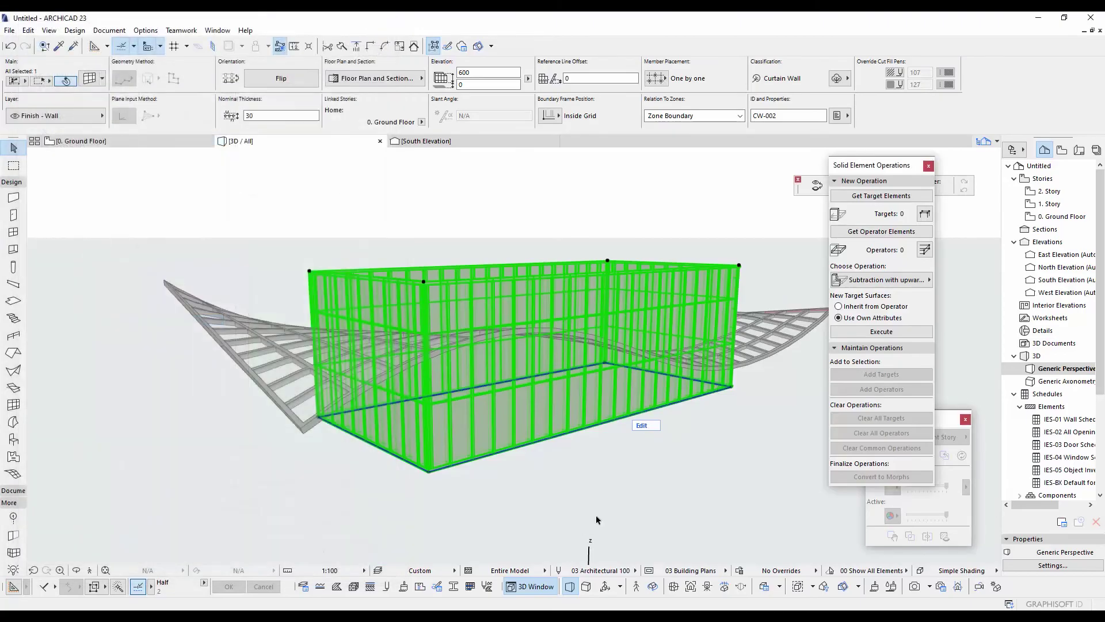
Step: Enter the curtain wall's edit mode and offset the long side's top boundary edge down to a height of about 429
click(642, 425)
shift+middle_drag(321, 270, 279, 240)
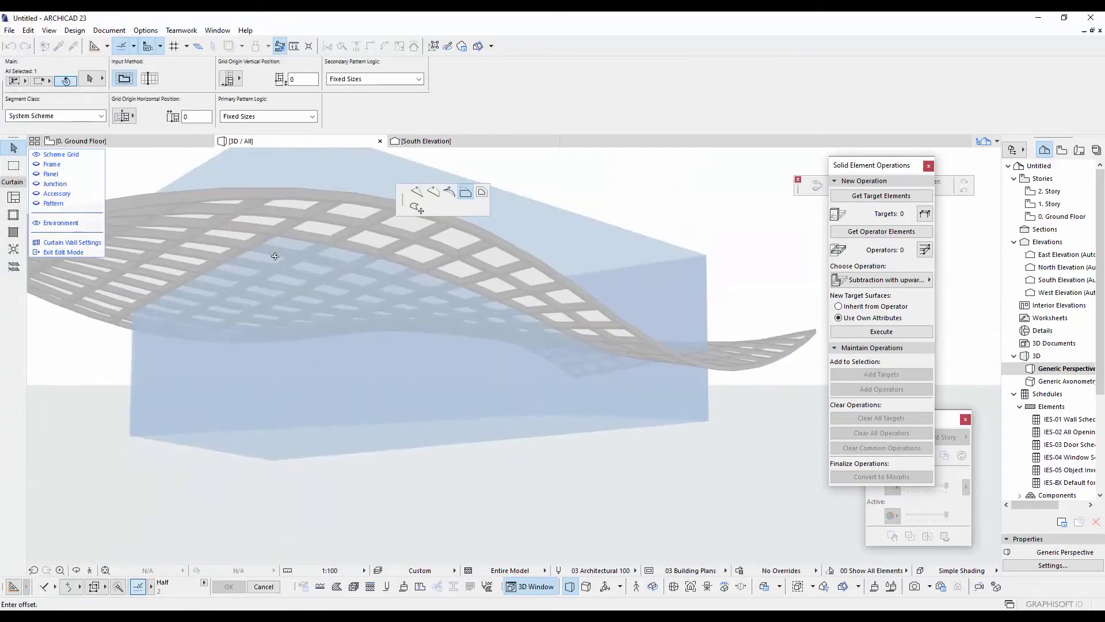
click(279, 240)
scroll(725, 366, up, 2)
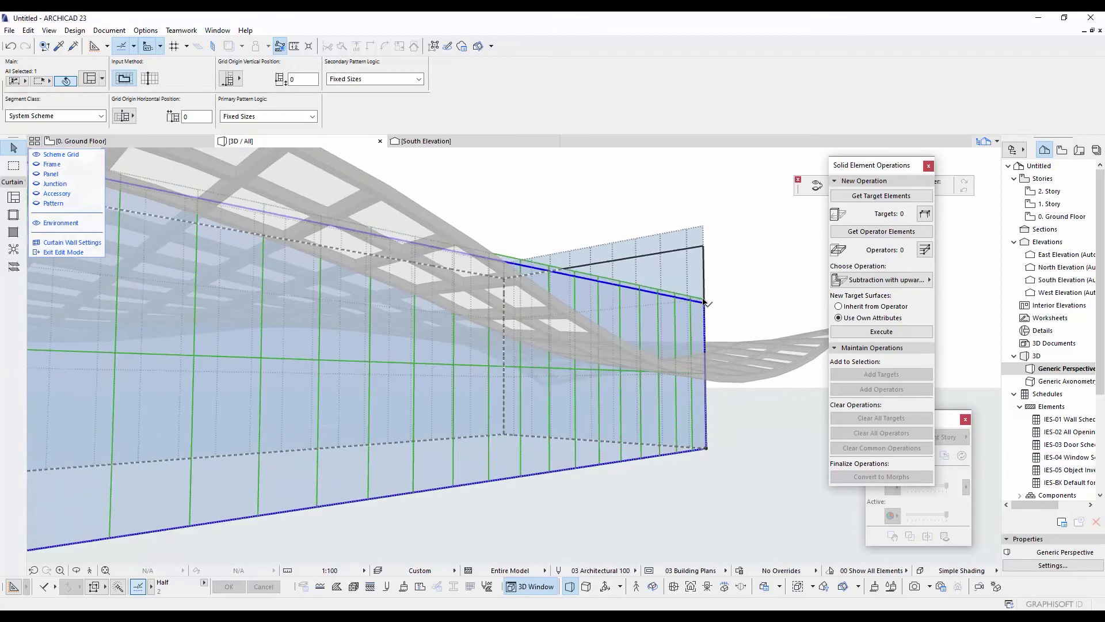
Step: Move the top corner node of the long side's boundary down toward the underside of the lattice roof
click(703, 304)
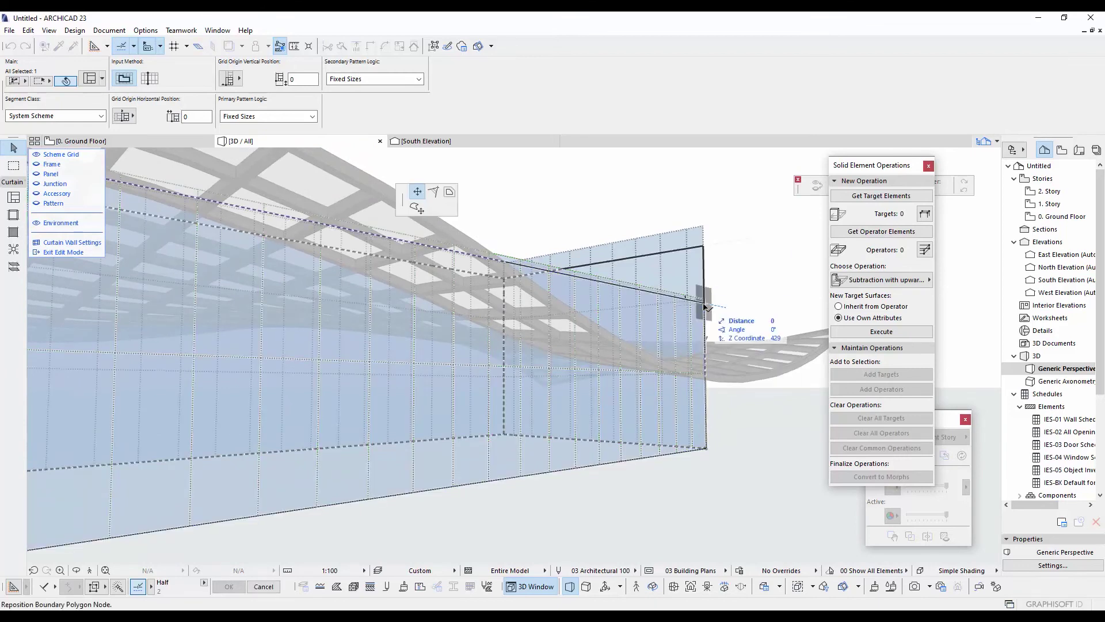
shift+middle_drag(706, 380, 674, 342)
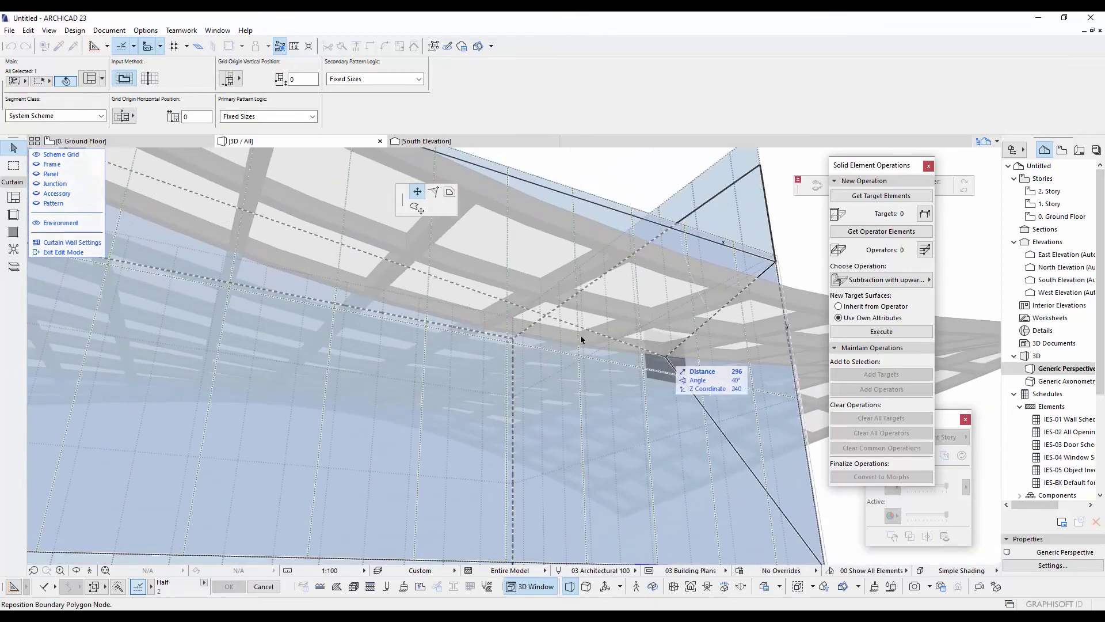
shift+middle_drag(580, 340, 603, 379)
scroll(597, 325, up, 2)
click(602, 310)
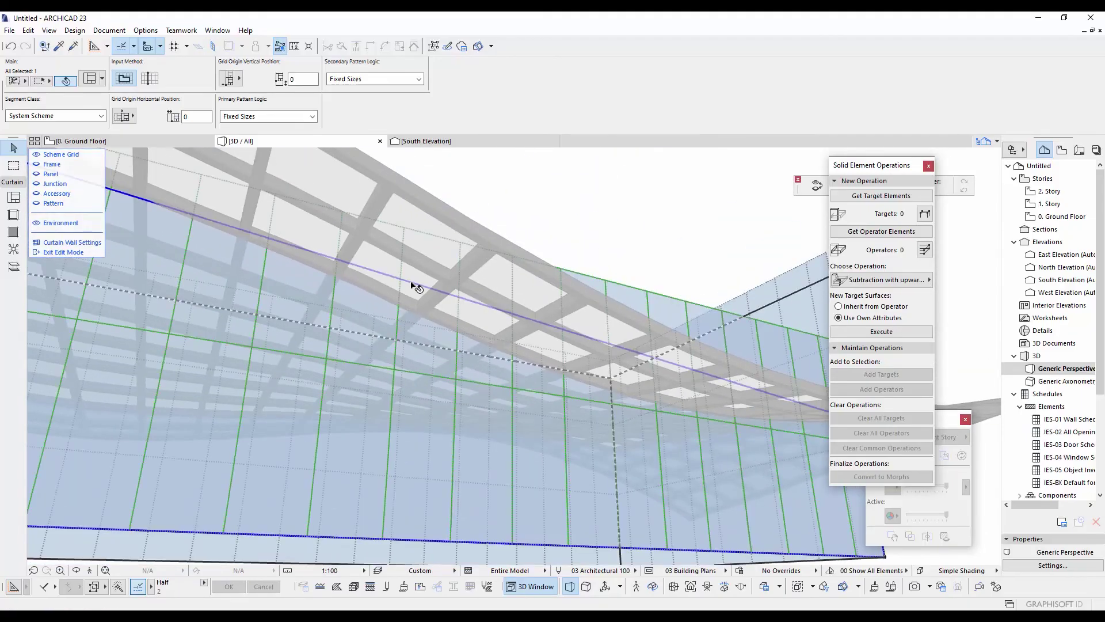
Step: Insert a node on the long side's top boundary edge and curve the adjoining segment to follow the roof's underside
click(413, 285)
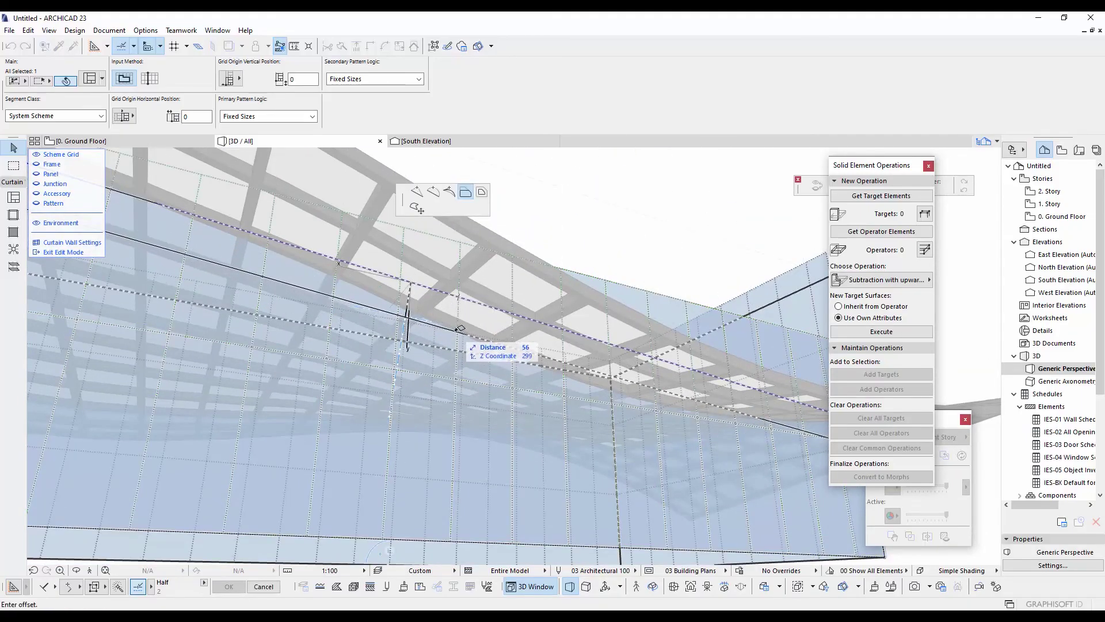
click(416, 191)
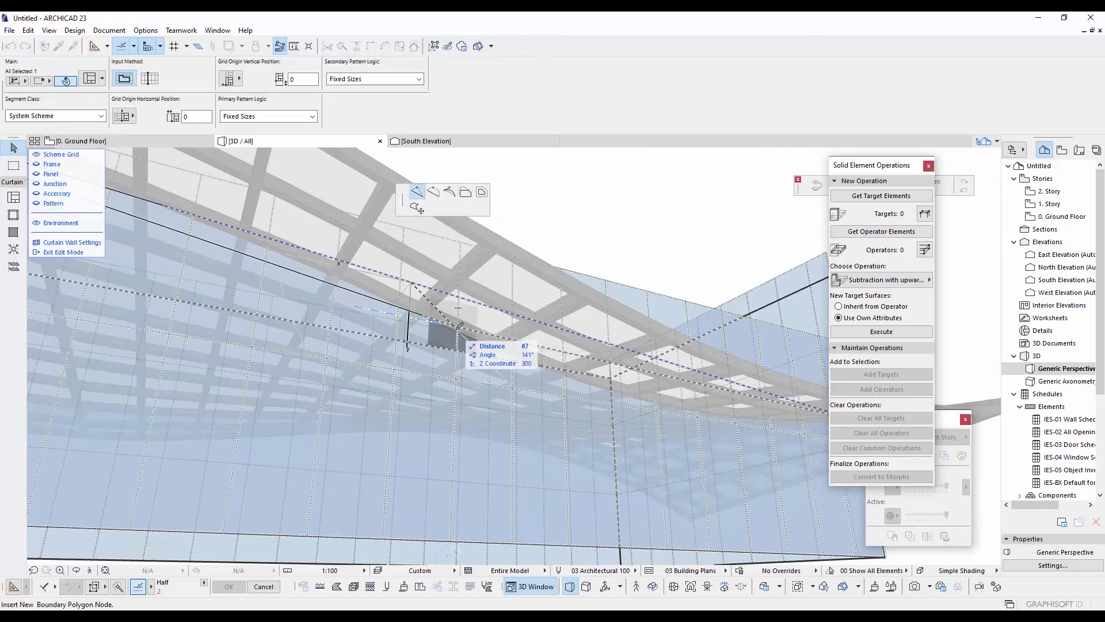
click(459, 326)
middle_drag(280, 279, 406, 344)
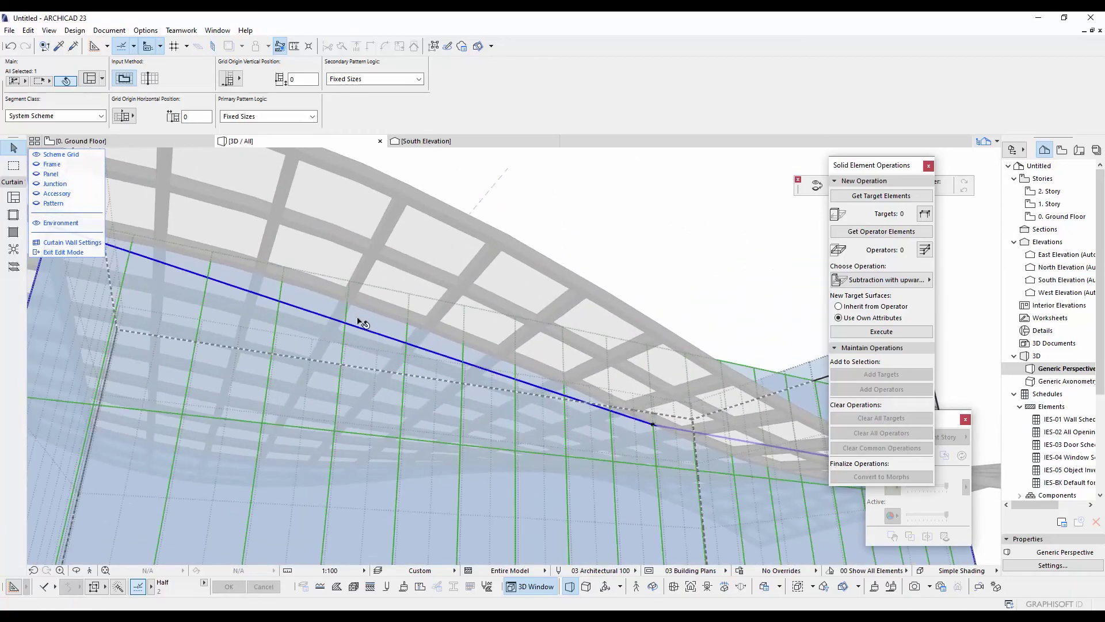
click(363, 332)
click(433, 191)
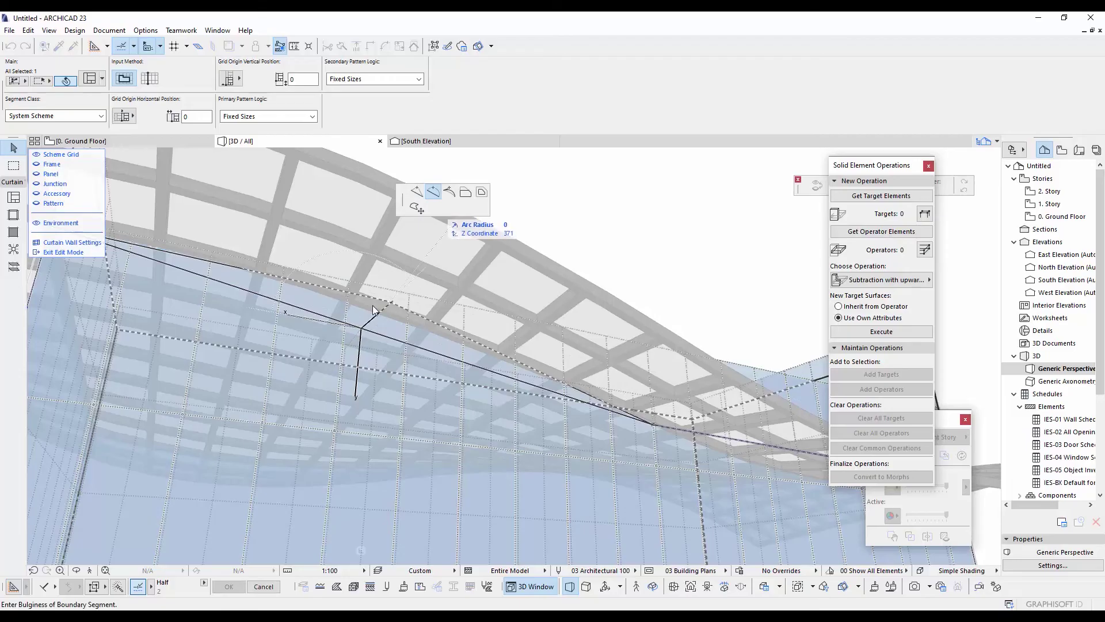
click(365, 308)
Step: On the ground floor plan, slant the round column diagonally toward the outer grid intersection at about 67°
key(F2)
click(444, 335)
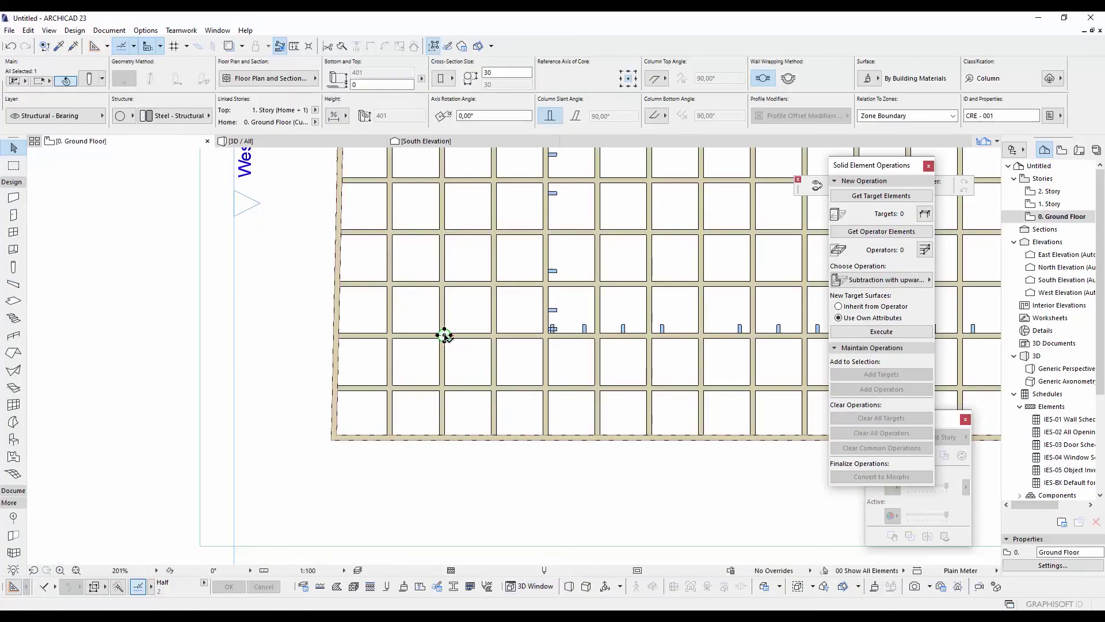
click(444, 335)
scroll(406, 375, up, 3)
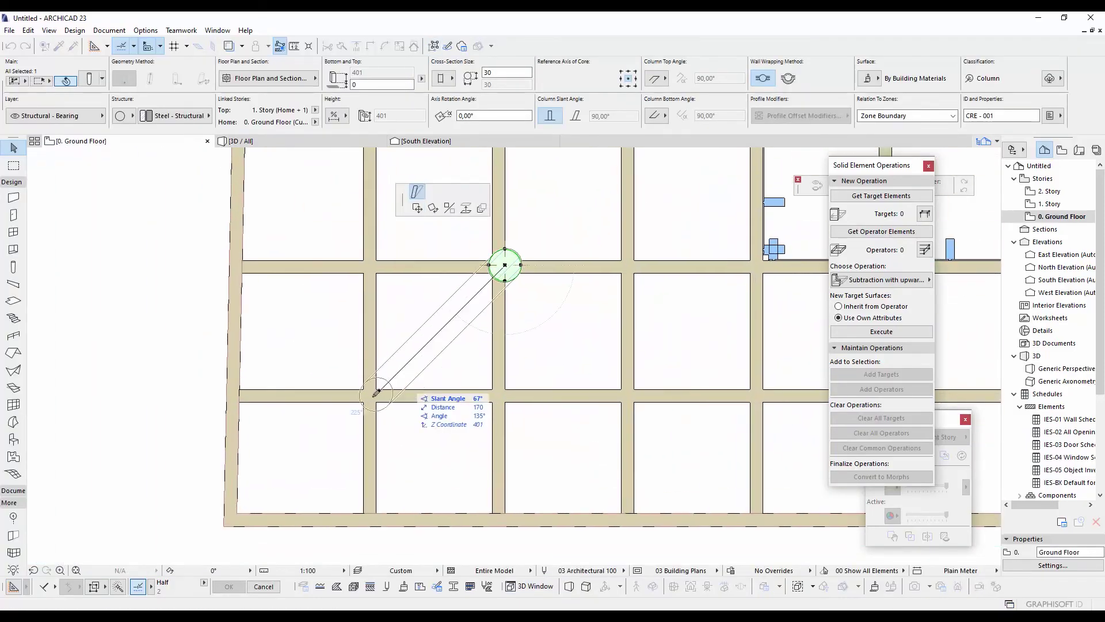
click(371, 396)
scroll(431, 397, down, 3)
Step: Rotate the second slanted column about its base and move its top to the nearby lattice intersection
click(490, 317)
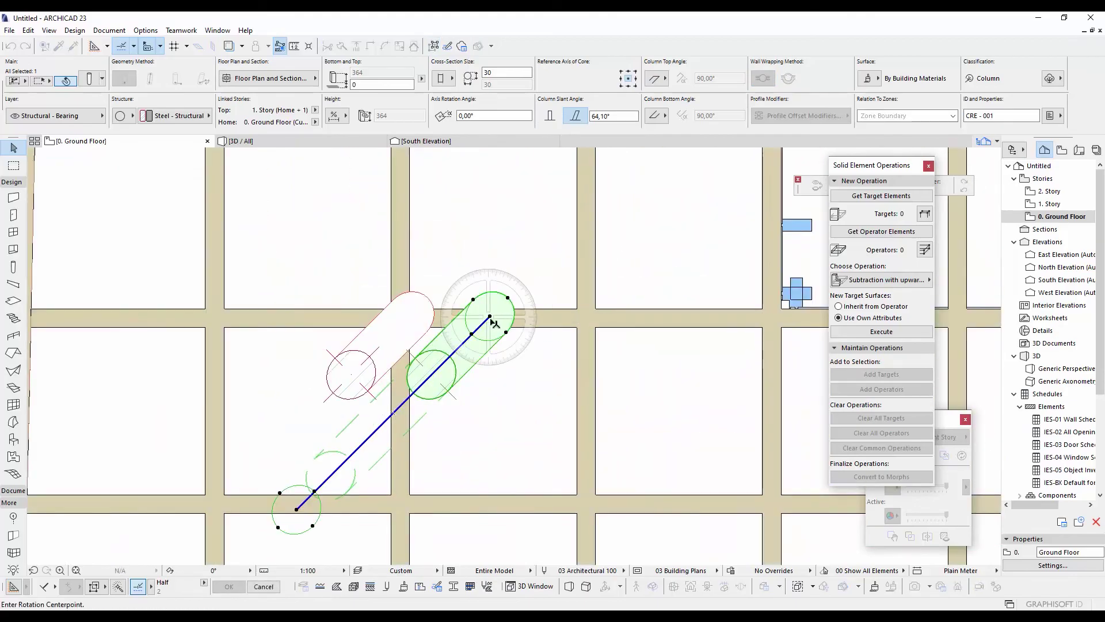
scroll(587, 501, down, 3)
click(597, 494)
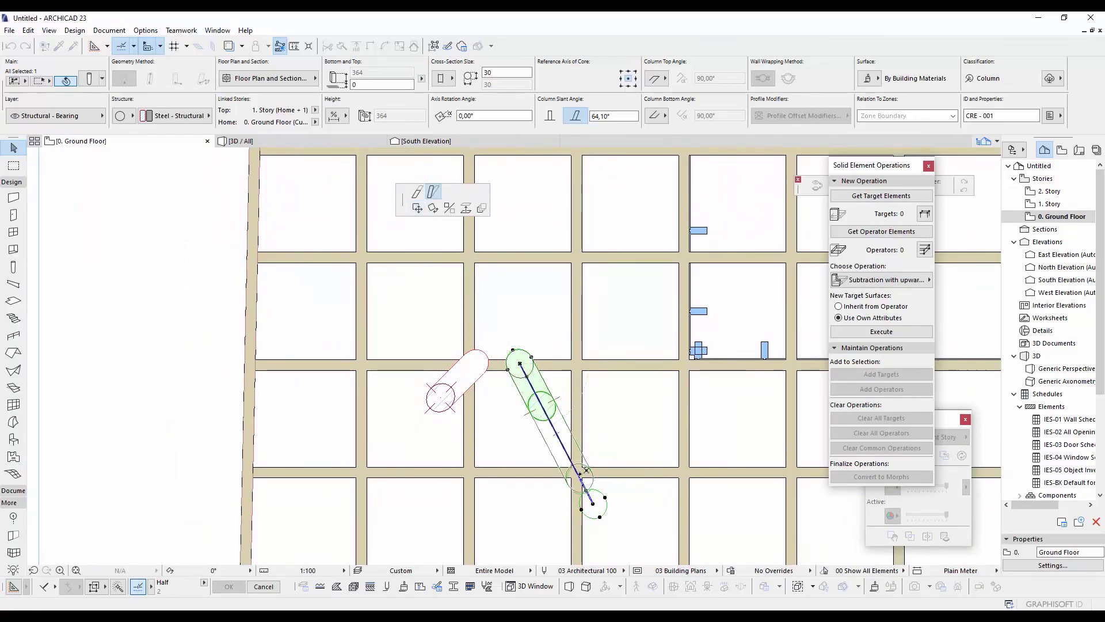
click(580, 474)
Step: Rotate a copy of the slanted column at the far corner about its base
scroll(552, 402, down, 5)
middle_drag(543, 288, 536, 448)
click(501, 284)
scroll(513, 292, up, 5)
key(ctrl+shift+e)
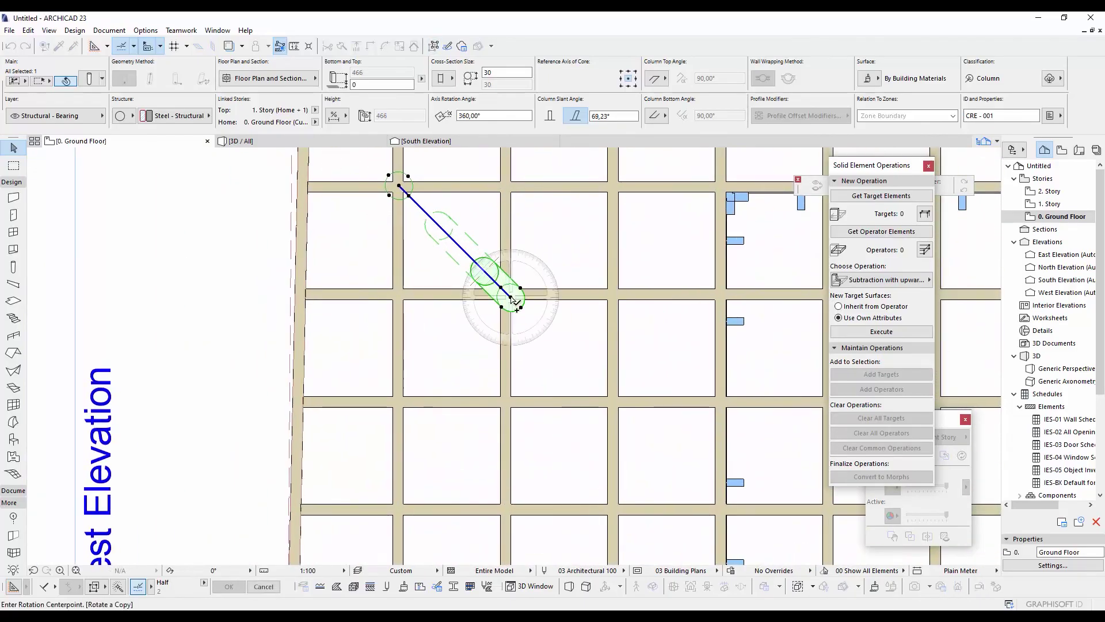
click(510, 297)
middle_drag(399, 185, 375, 254)
Step: In 3D, stretch the slanted column's top to the lattice roof's underside, to a height of about 388
click(676, 315)
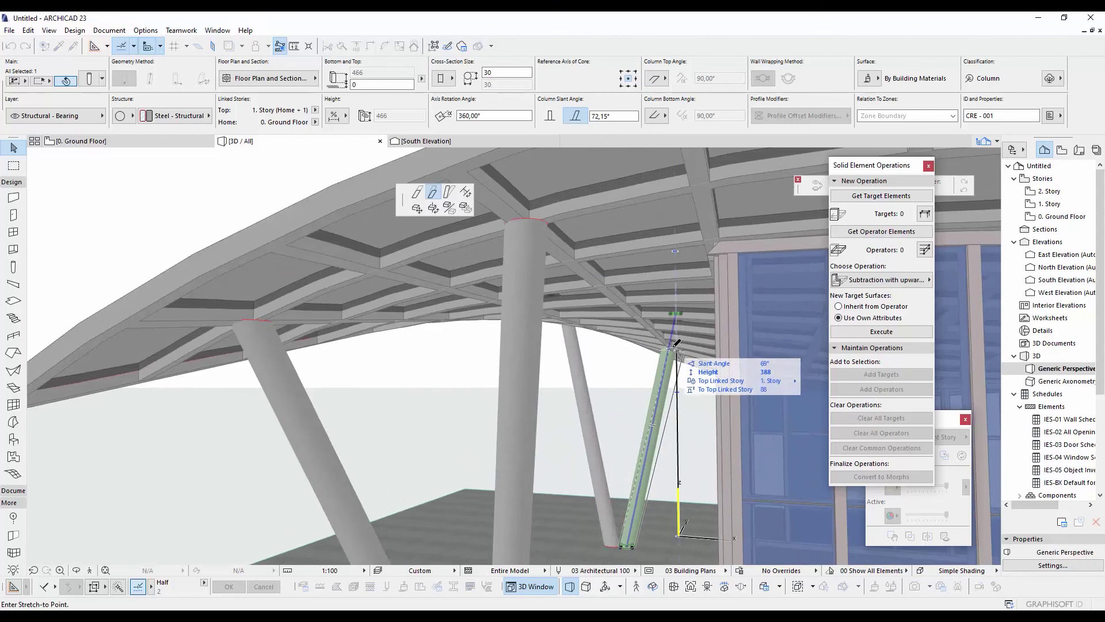
click(675, 347)
click(627, 368)
scroll(693, 348, down, 5)
middle_drag(720, 349, 755, 337)
shift+middle_drag(660, 351, 629, 406)
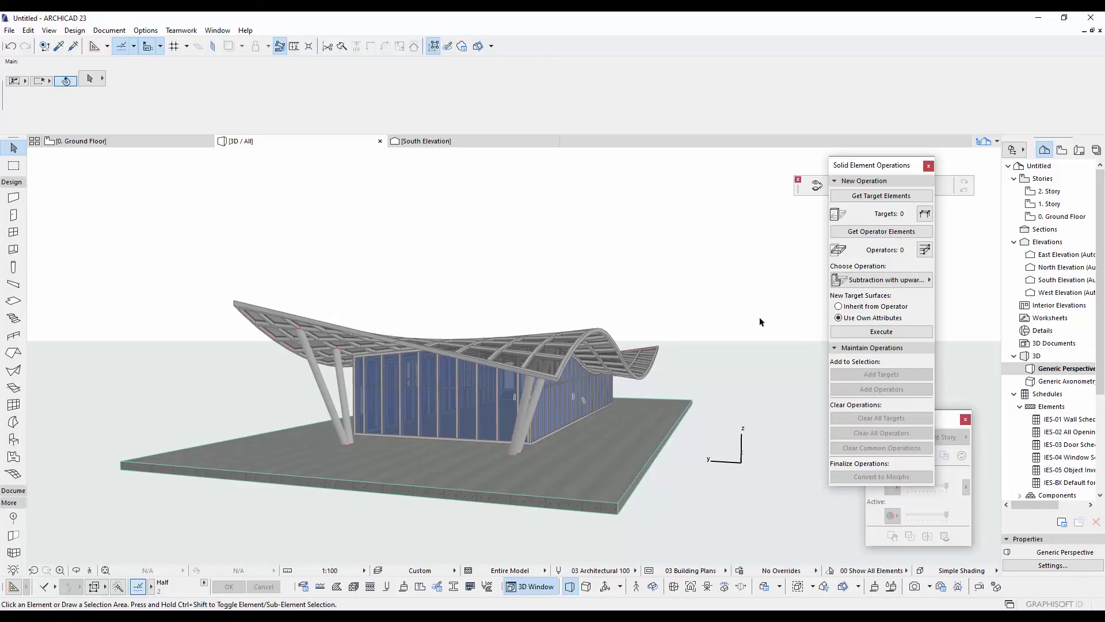
Step: Examine the pavilion's lattice roof, slanted columns, glazed walls and surrounding site from several angles
scroll(679, 334, up, 3)
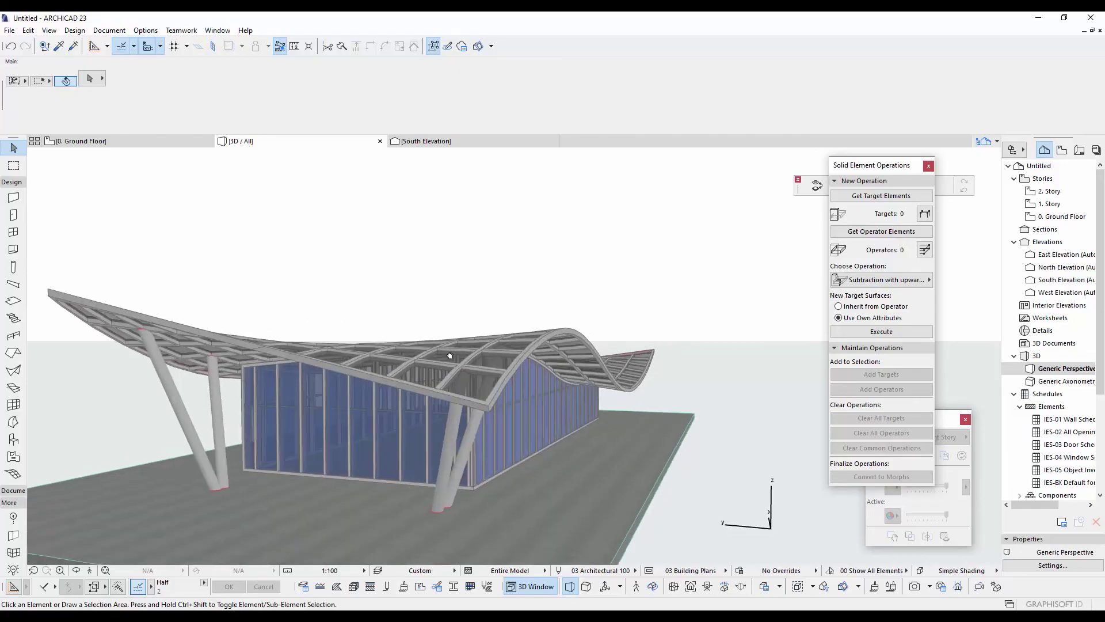
mouse_move(451, 355)
middle_down()
mouse_move(530, 327)
mouse_move(458, 352)
middle_up()
scroll(458, 352, down, 2)
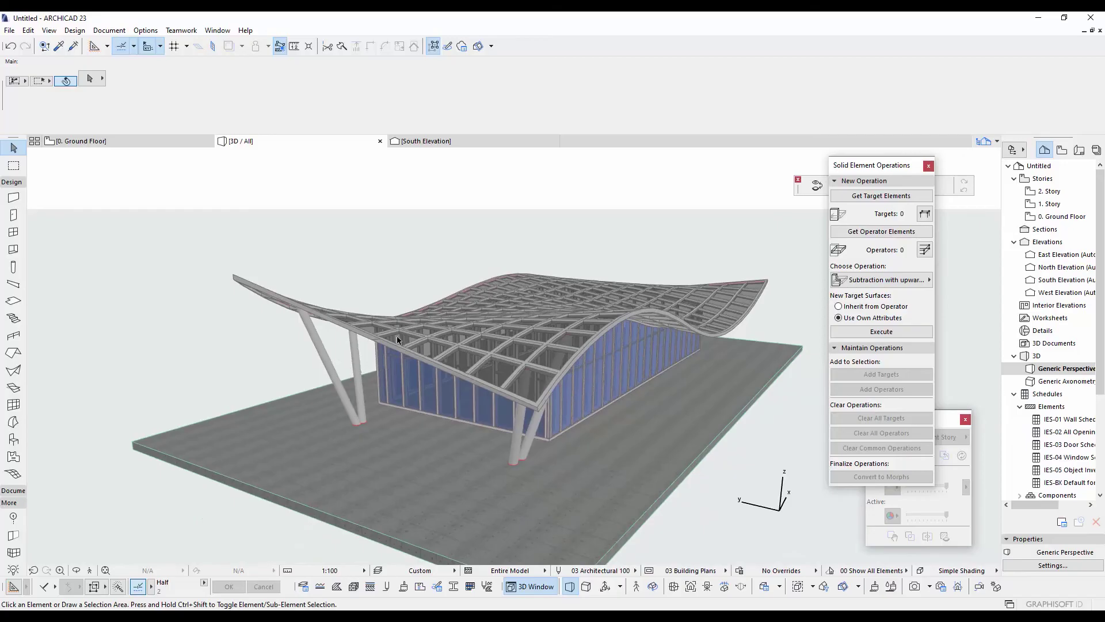
scroll(253, 326, up, 2)
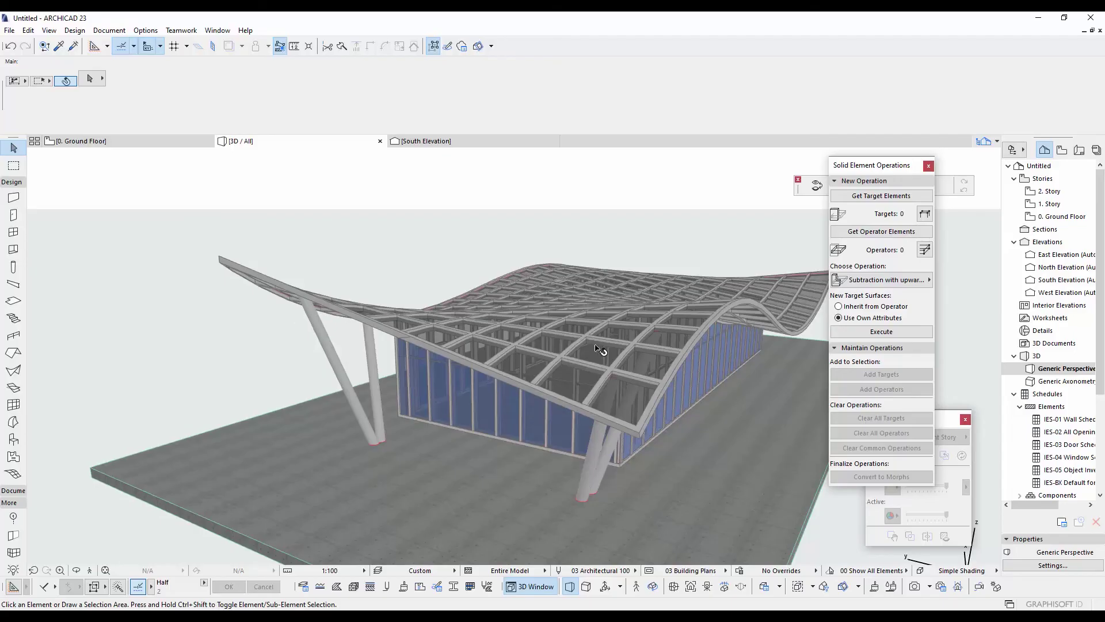
drag(627, 377, 689, 225)
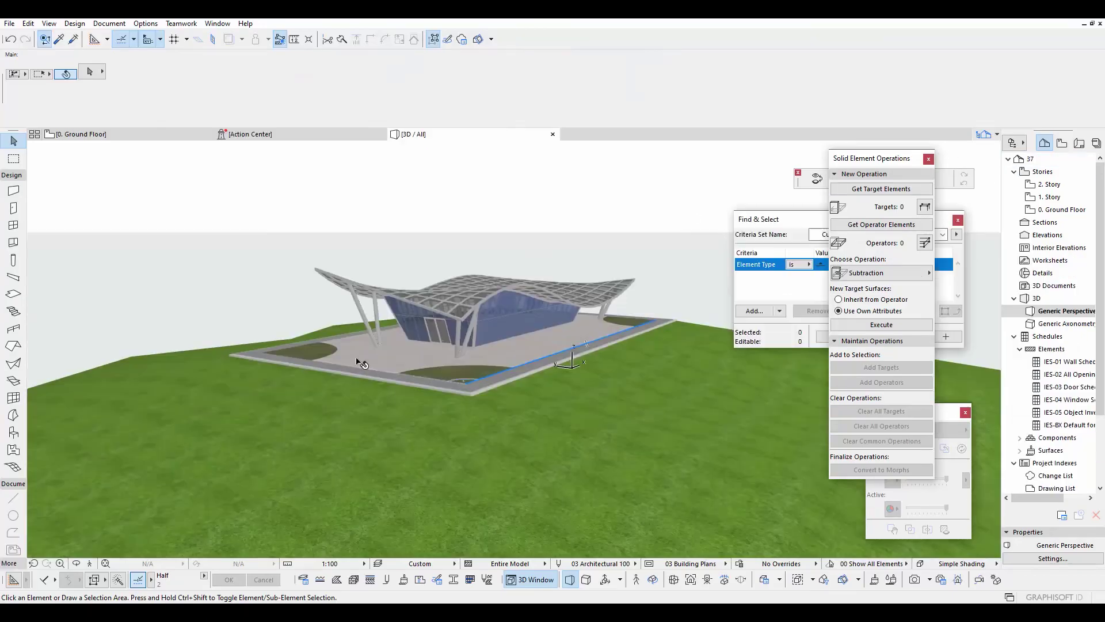
drag(361, 362, 466, 360)
shift+middle_drag(590, 366, 396, 405)
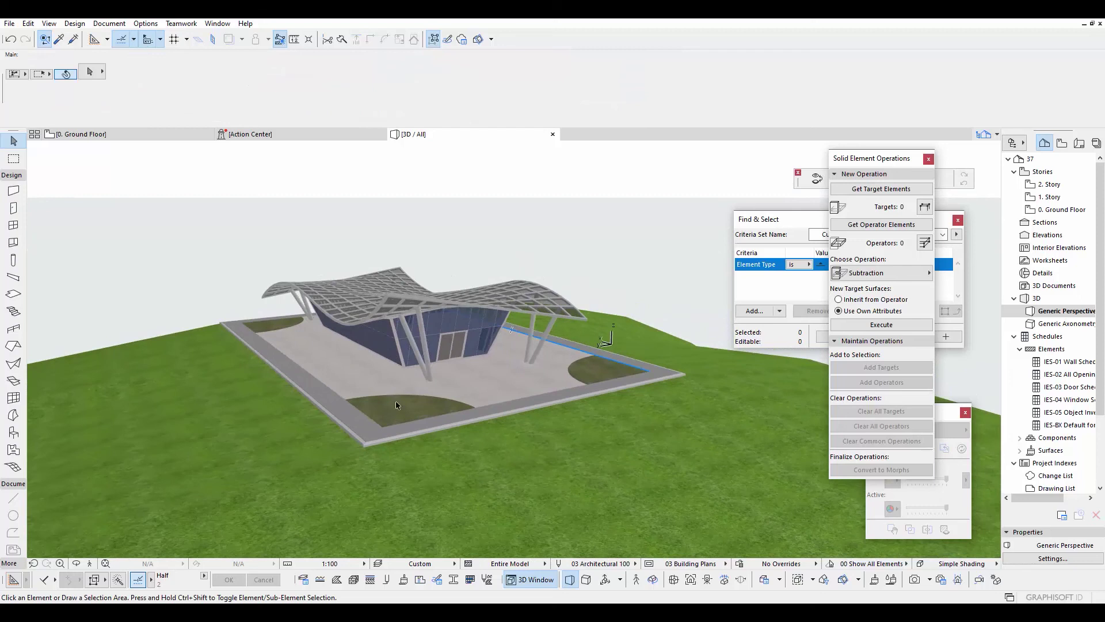
shift+middle_drag(123, 398, 541, 402)
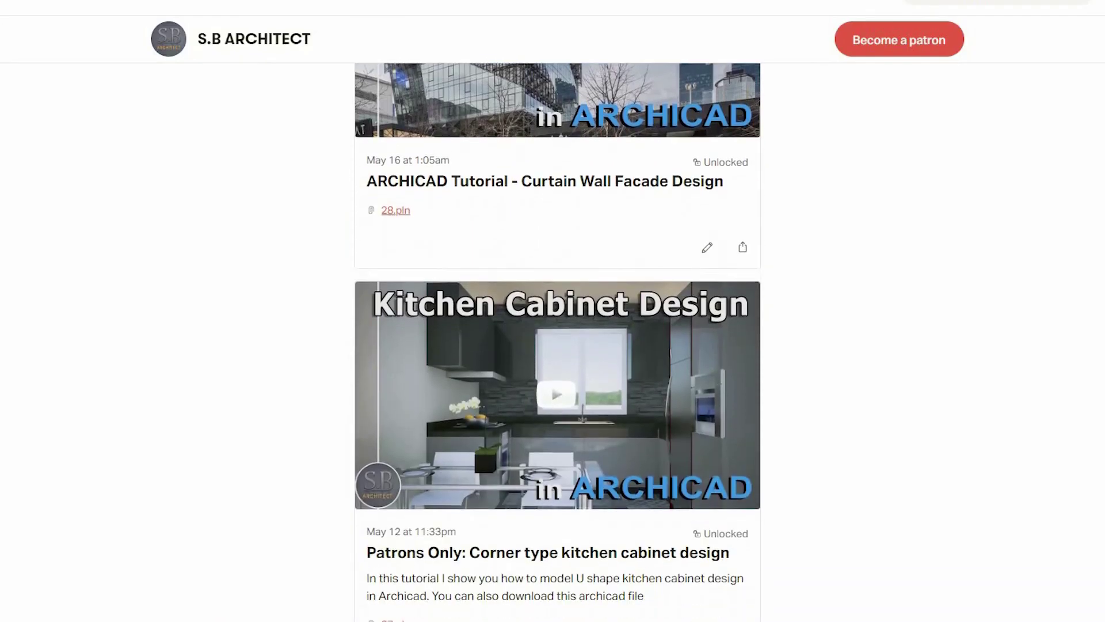
scroll(557, 342, down, 15)
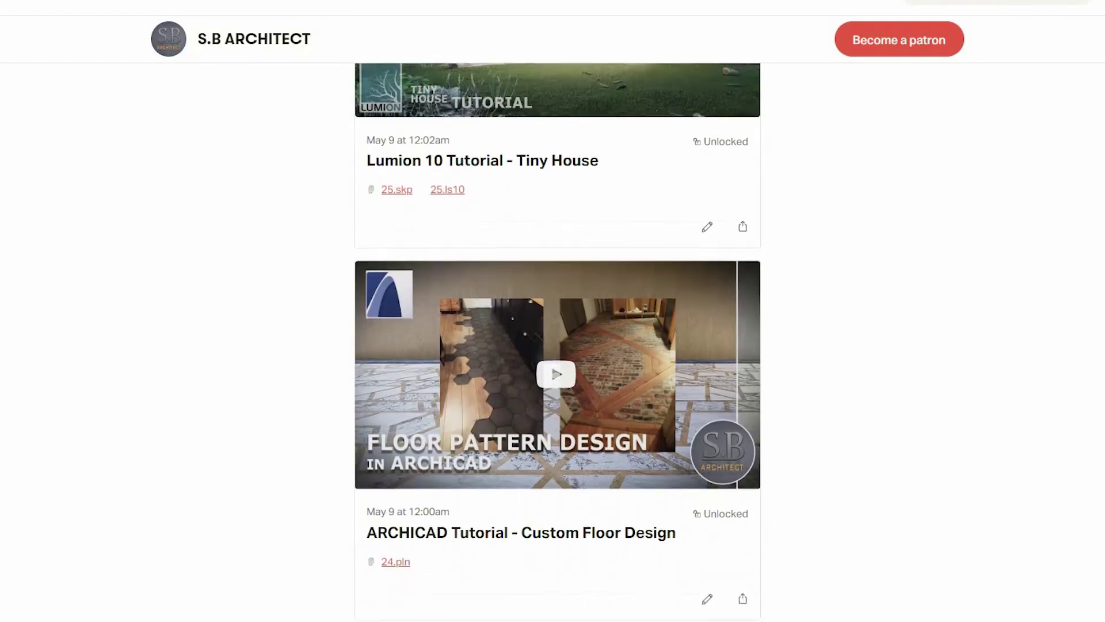
scroll(557, 342, down, 15)
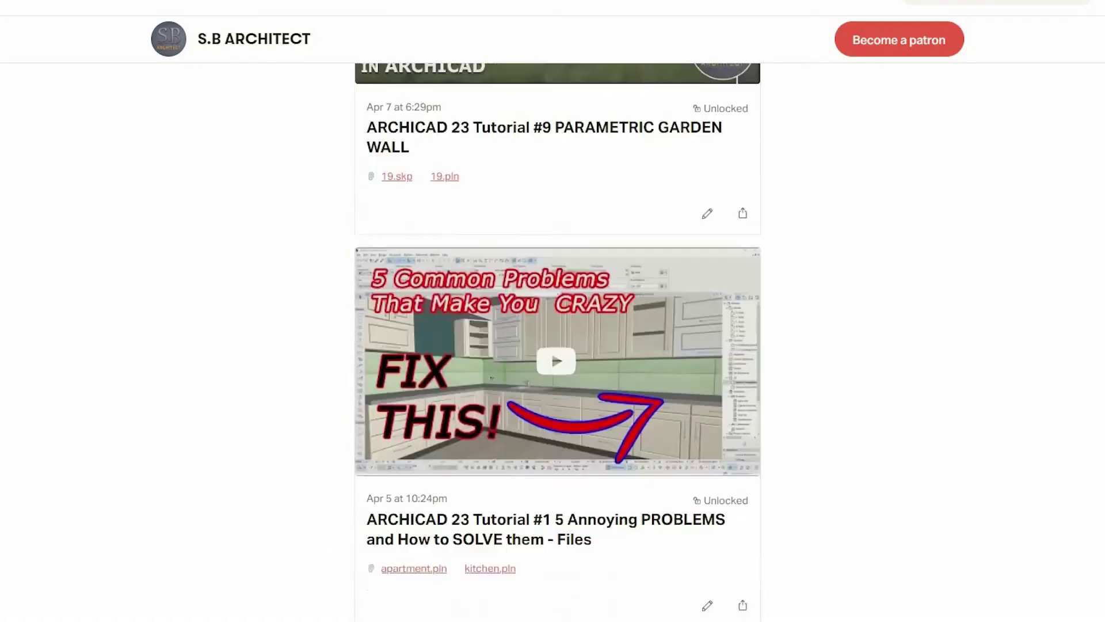
scroll(557, 342, down, 2)
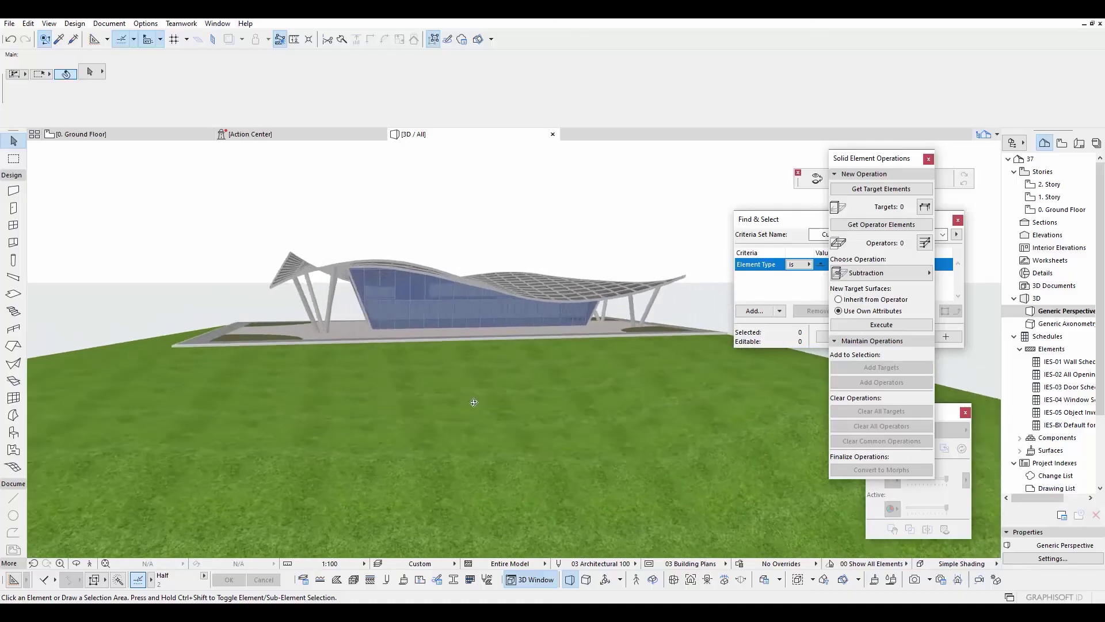